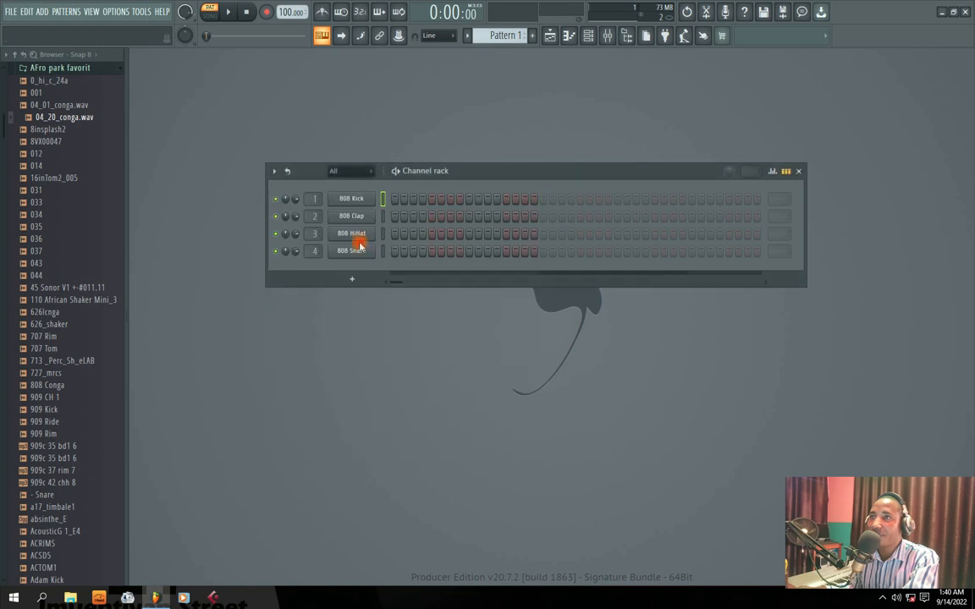
Review the sampler settings of the 808 HiHat and 808 Snare channels, closing each one
click(567, 213)
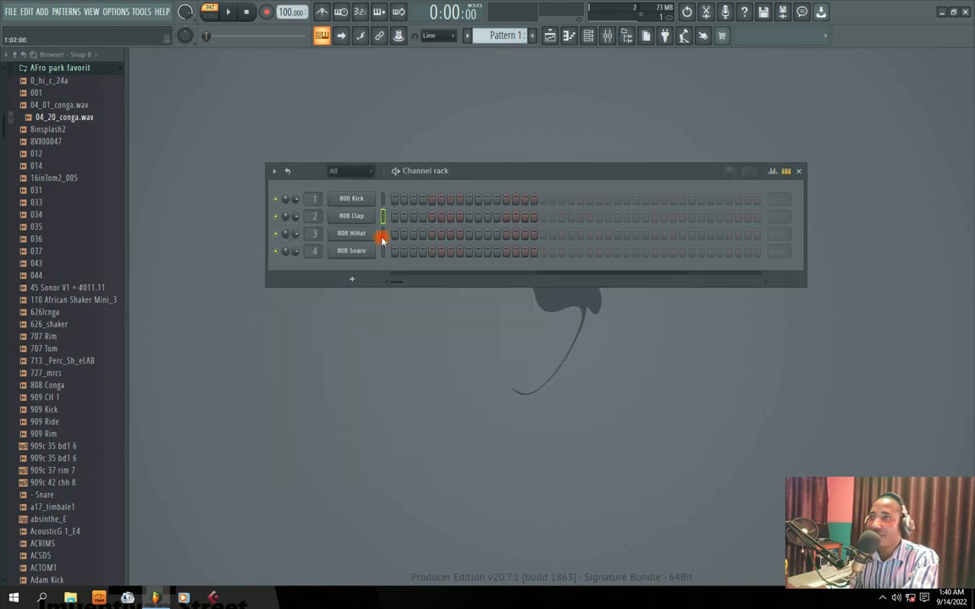
click(350, 234)
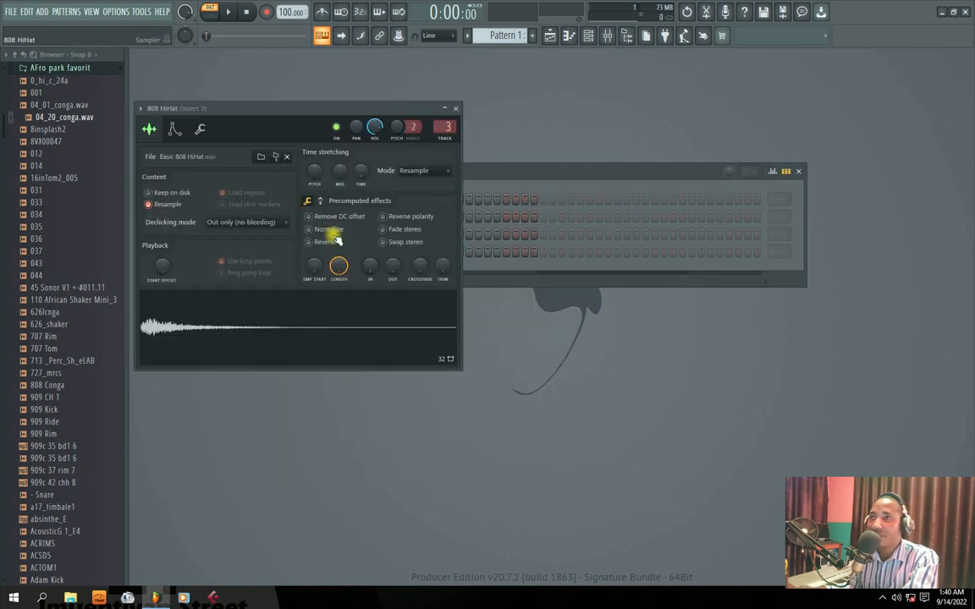
click(456, 110)
click(352, 252)
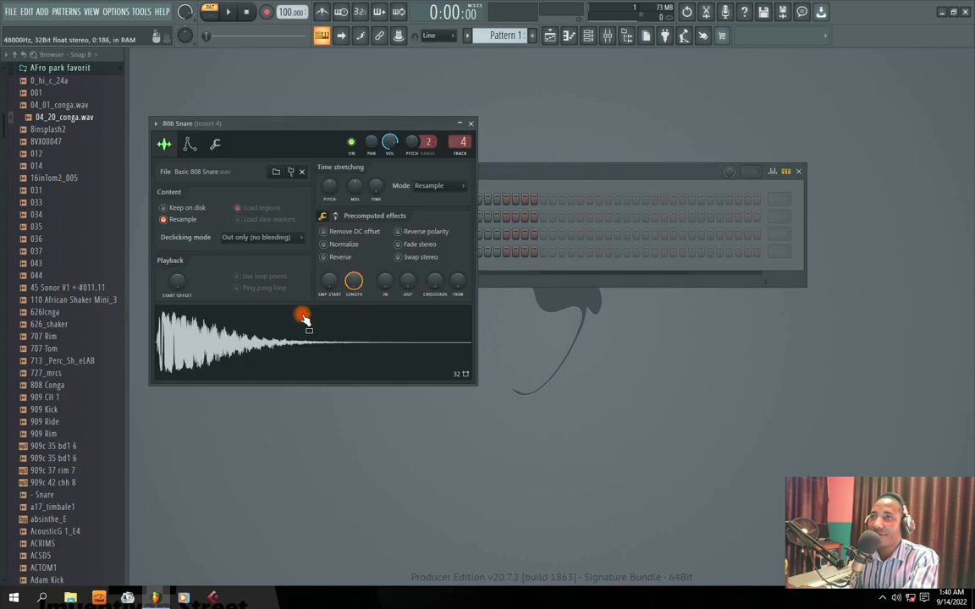
click(468, 124)
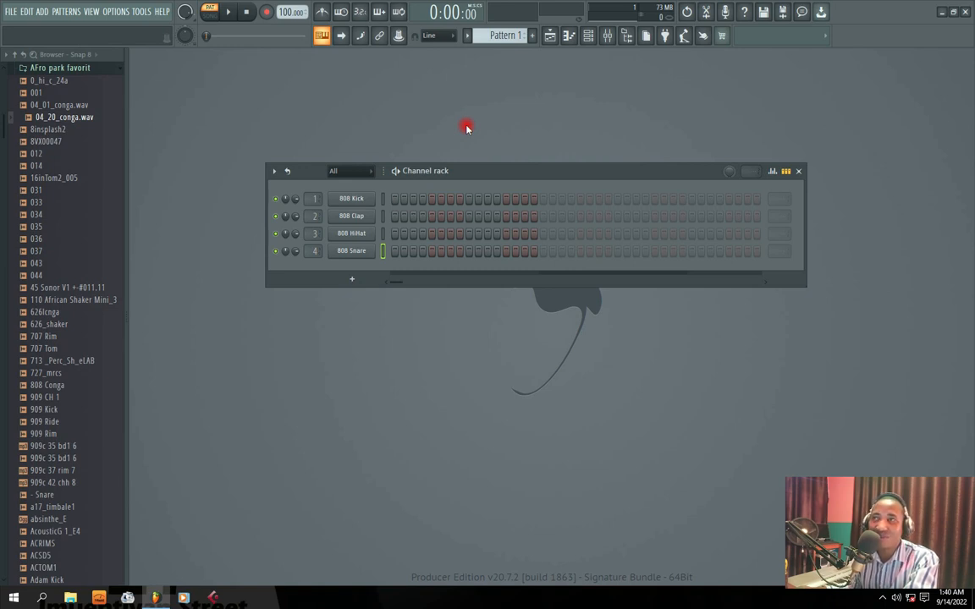
Program the 808 Kick on steps 1 and 9 and the 808 Clap on steps 5 and 13, playing the pattern to check it
click(395, 202)
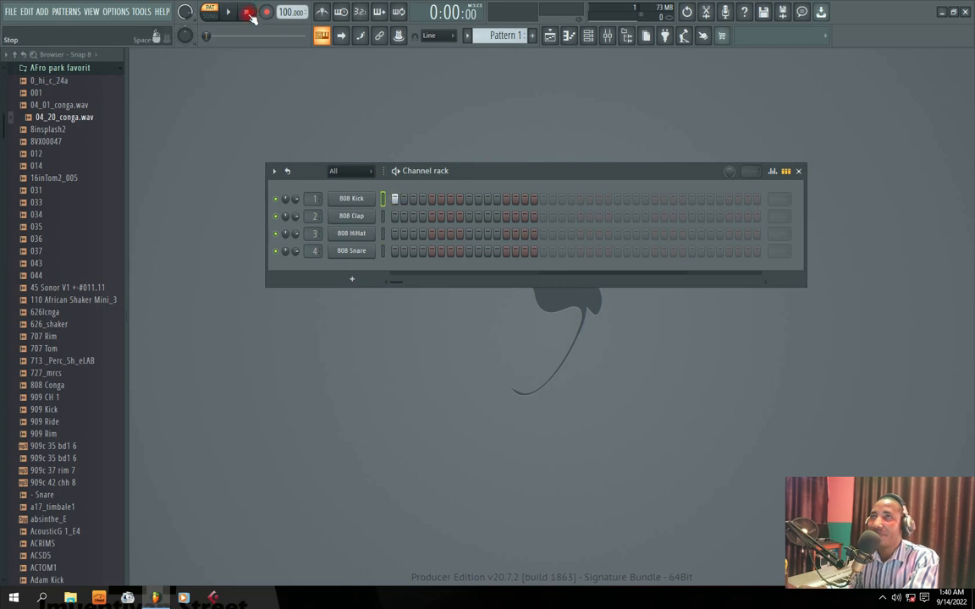
click(231, 12)
click(426, 217)
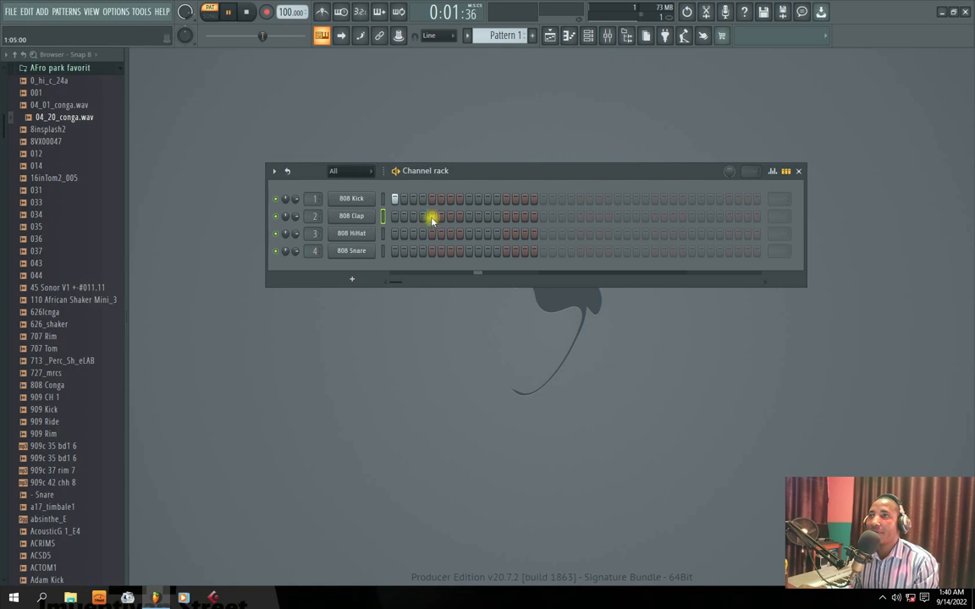
click(477, 199)
click(506, 218)
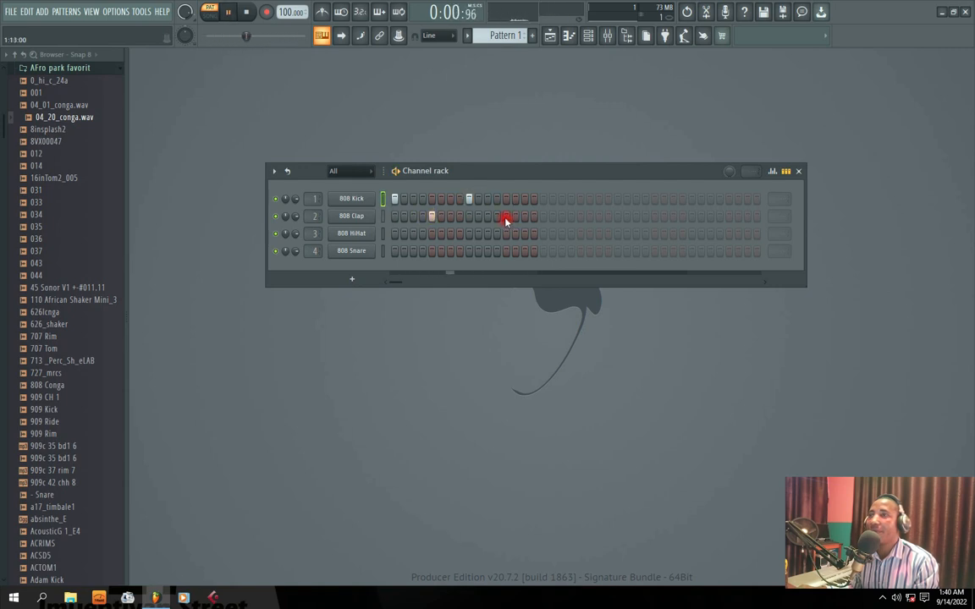
drag(492, 175, 484, 161)
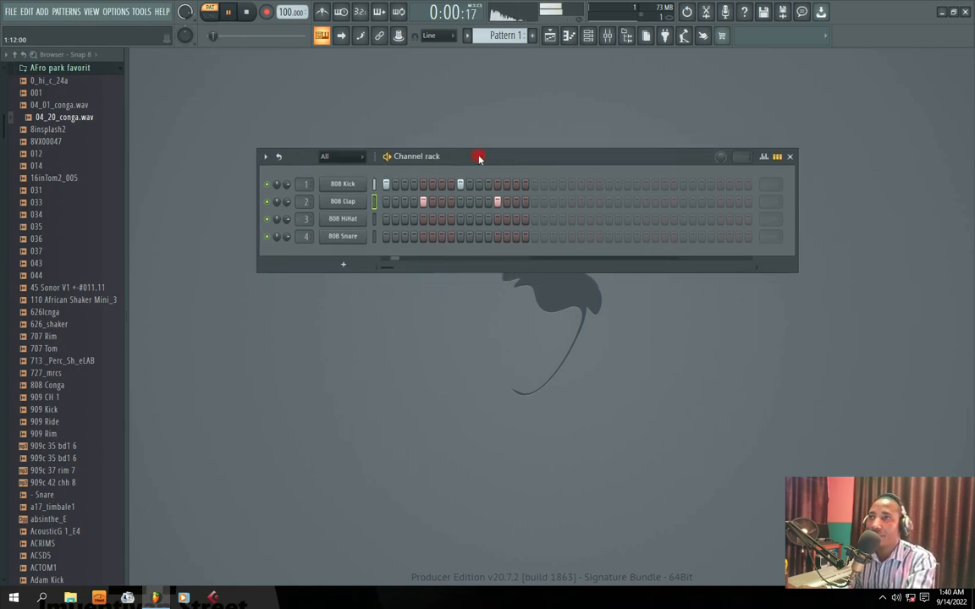
key(space)
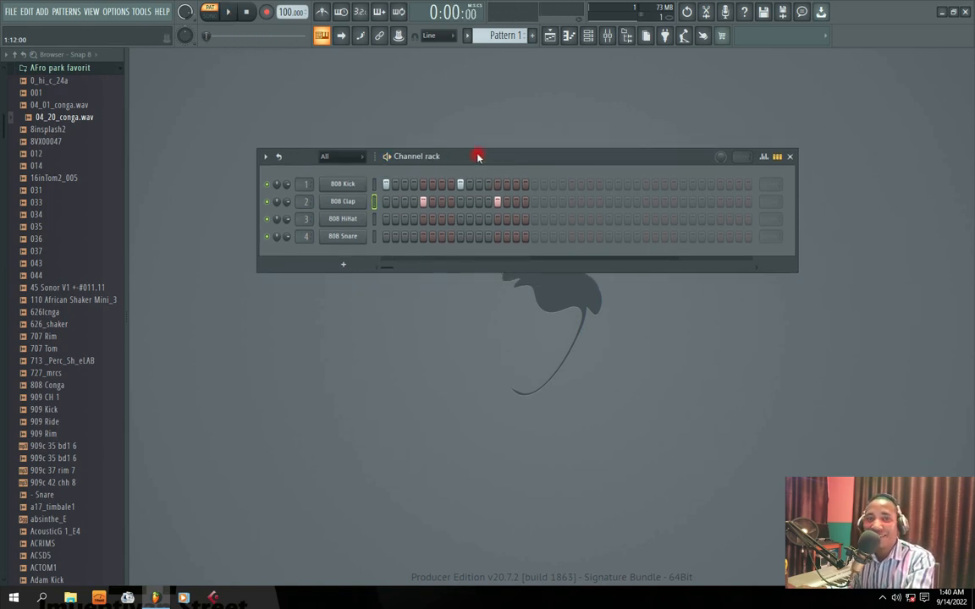
Fill every second step of the 808 HiHat channel and play back the drum pattern
right_click(346, 223)
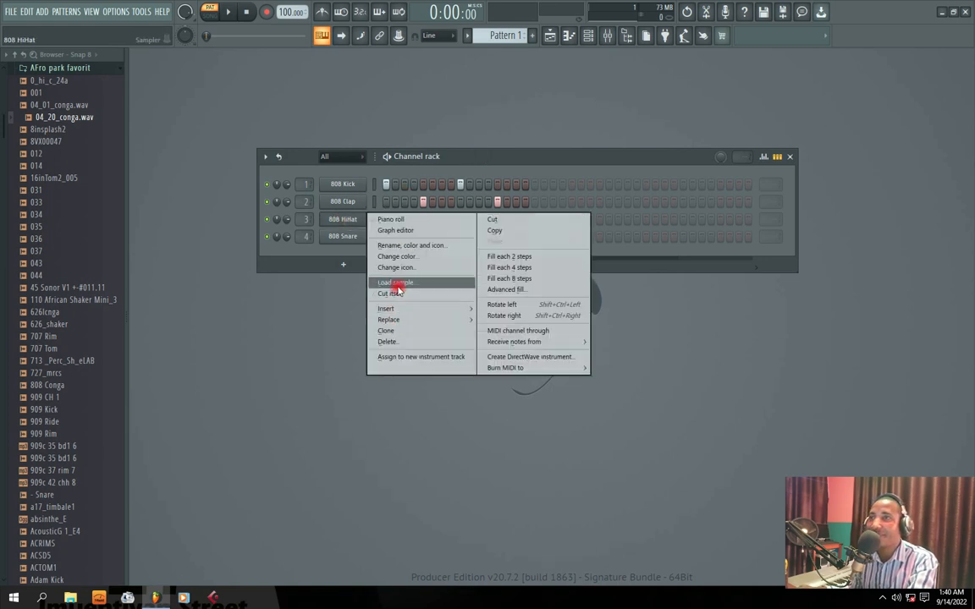
click(313, 284)
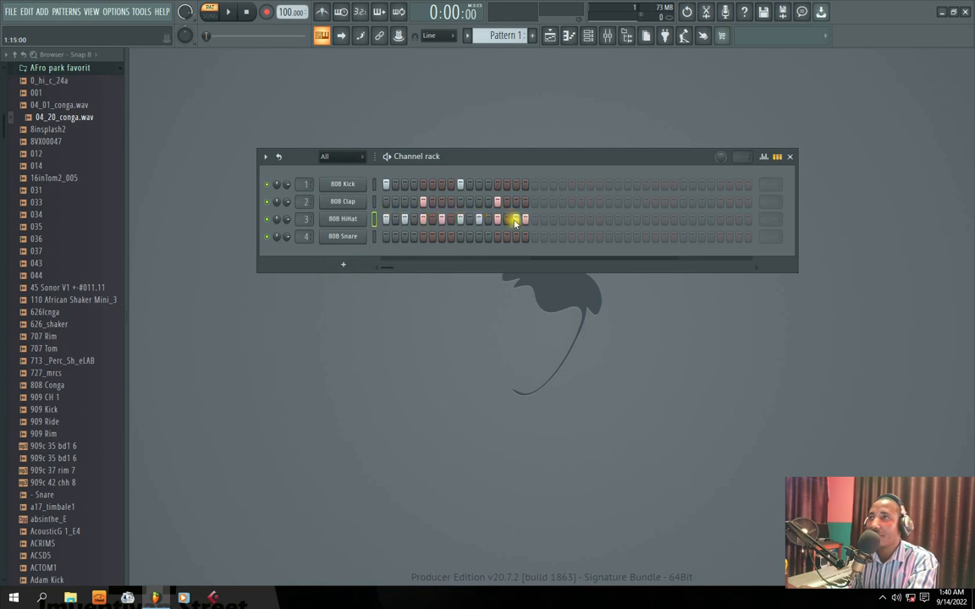
key(space)
mouse_move(454, 158)
mouse_down()
mouse_move(492, 163)
mouse_move(455, 159)
mouse_move(460, 150)
mouse_up()
right_click(297, 196)
click(318, 202)
key(space)
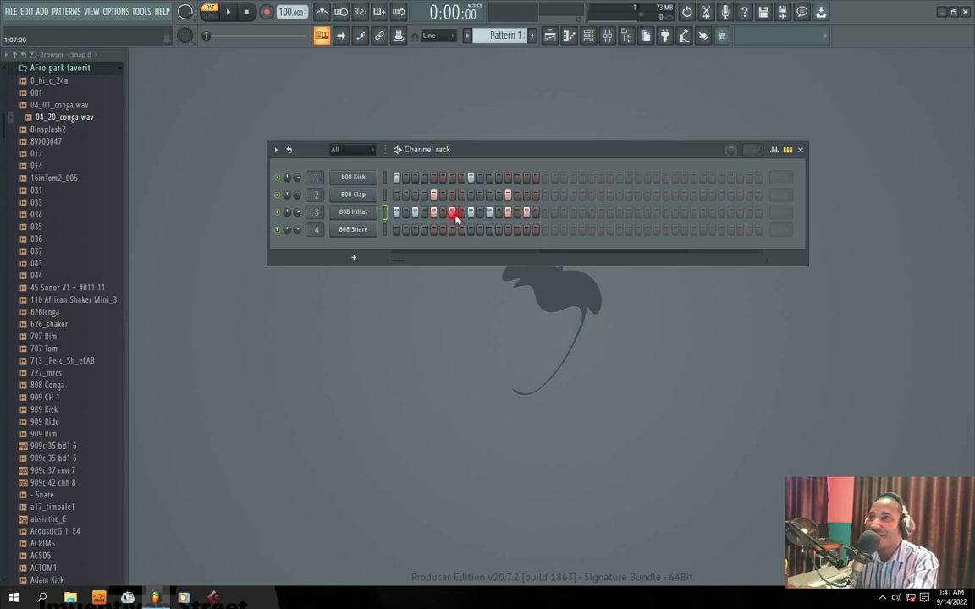
Add an FL Keys channel to the rack, try out a few of its keys and close the plugin
click(352, 262)
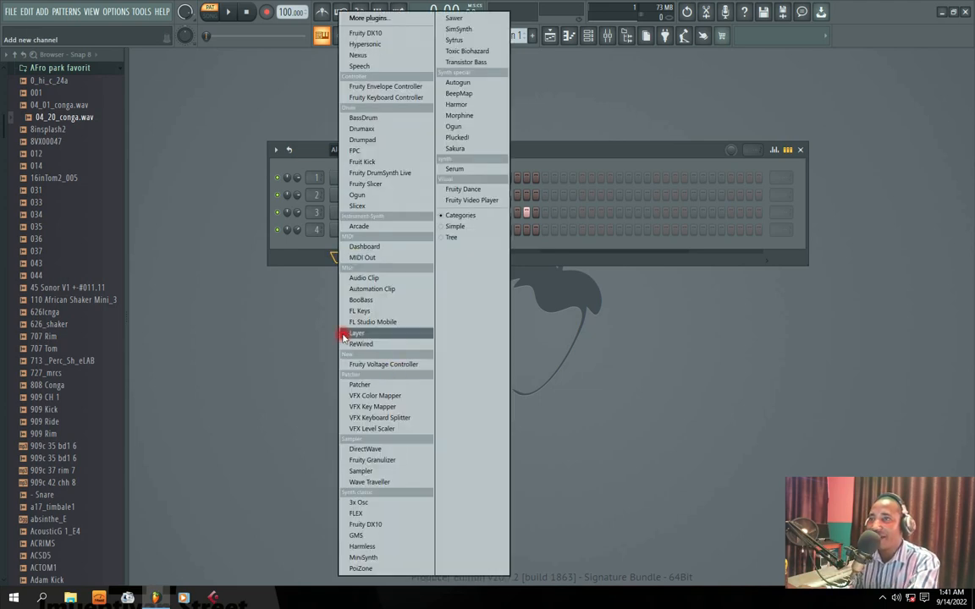
click(365, 310)
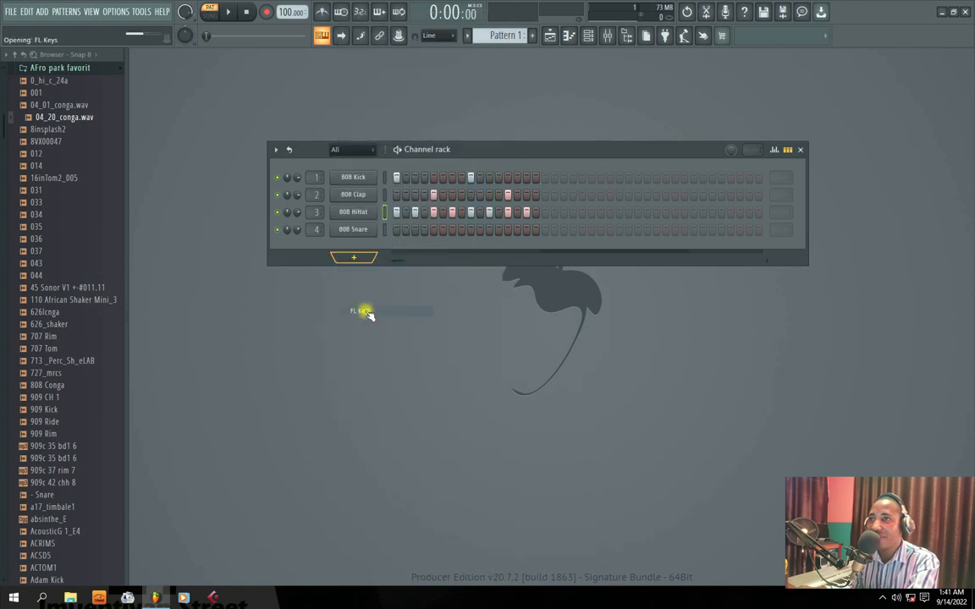
drag(359, 201, 452, 214)
click(403, 370)
click(389, 367)
click(425, 370)
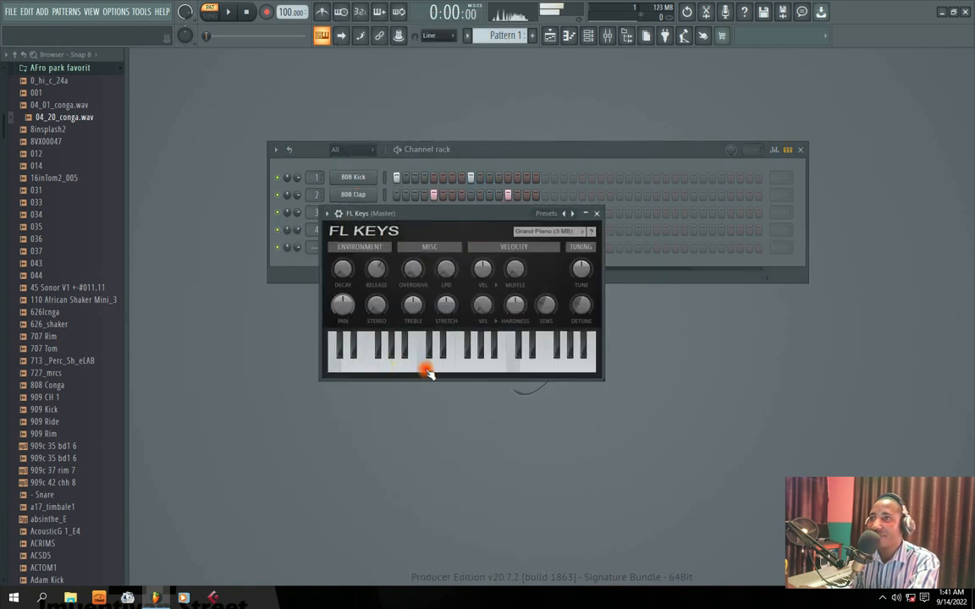
click(596, 213)
In the FL Keys piano roll, draw a C6 note at bar 1, stretch it to one full bar and play it
right_click(355, 249)
click(398, 247)
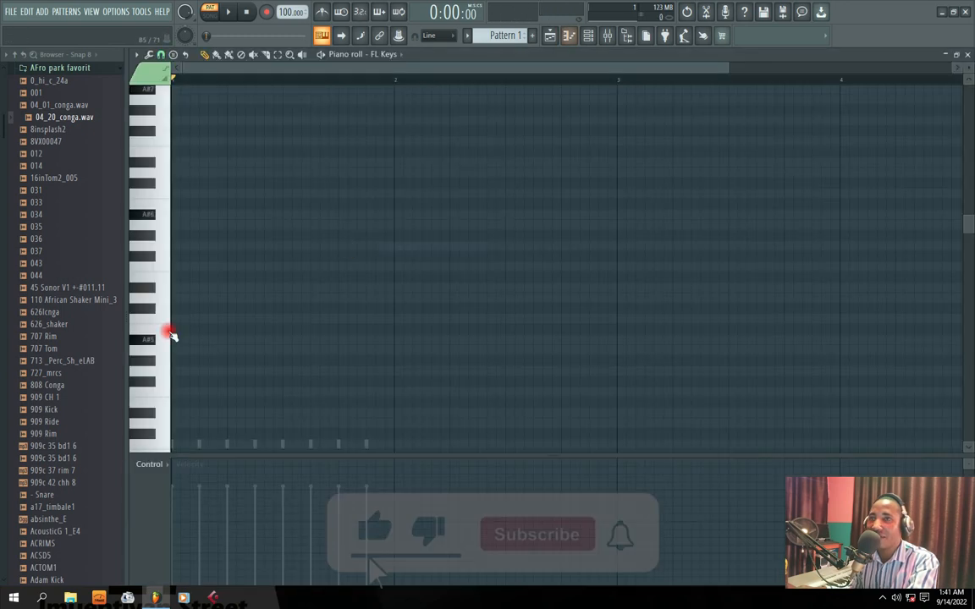
click(175, 320)
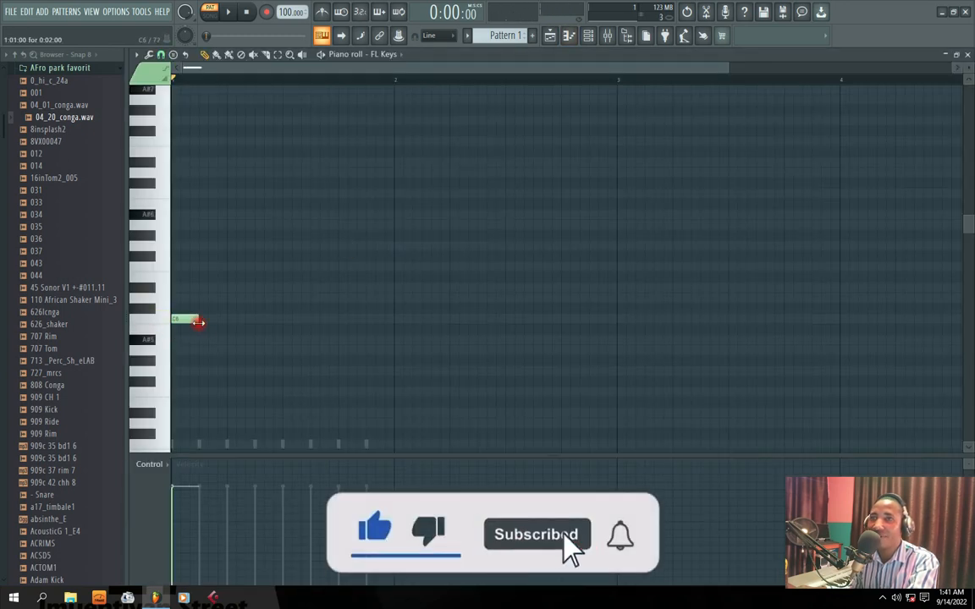
drag(198, 322, 396, 328)
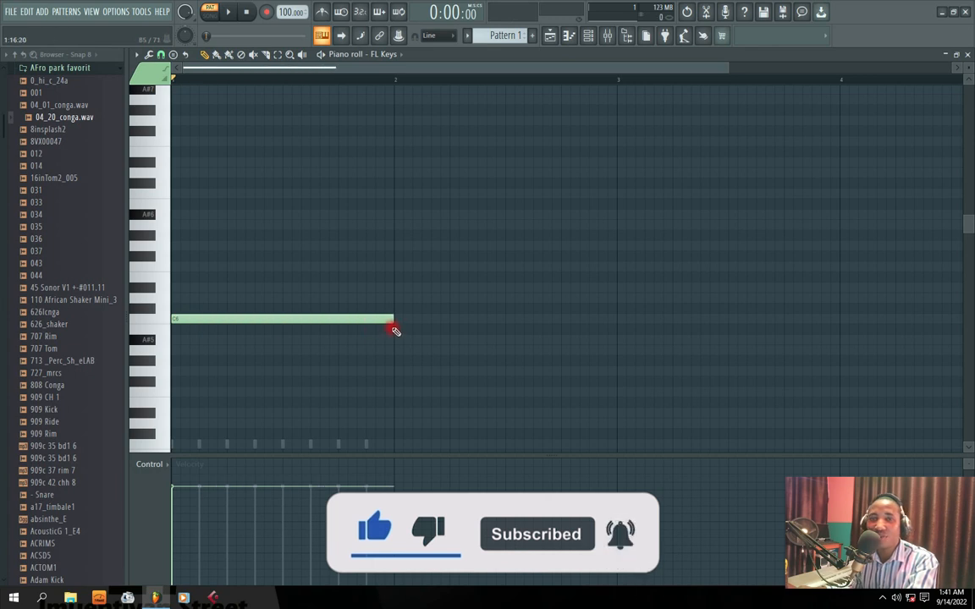
key(space)
Replace the C6 note with a one-bar F4 note at the start of bar 1 and play the pattern
key(space)
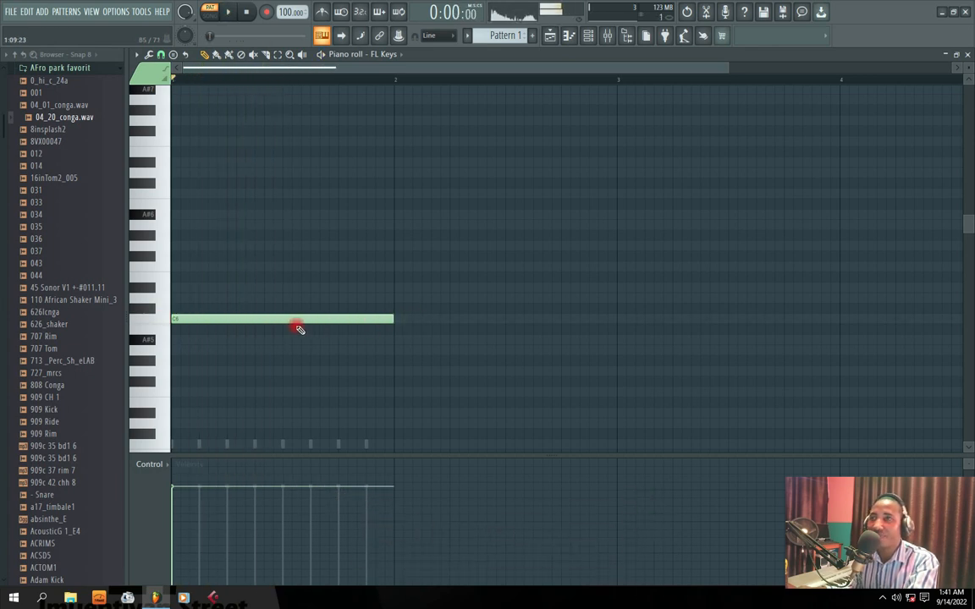
right_click(296, 323)
scroll(437, 305, down, 9)
key(space)
click(227, 234)
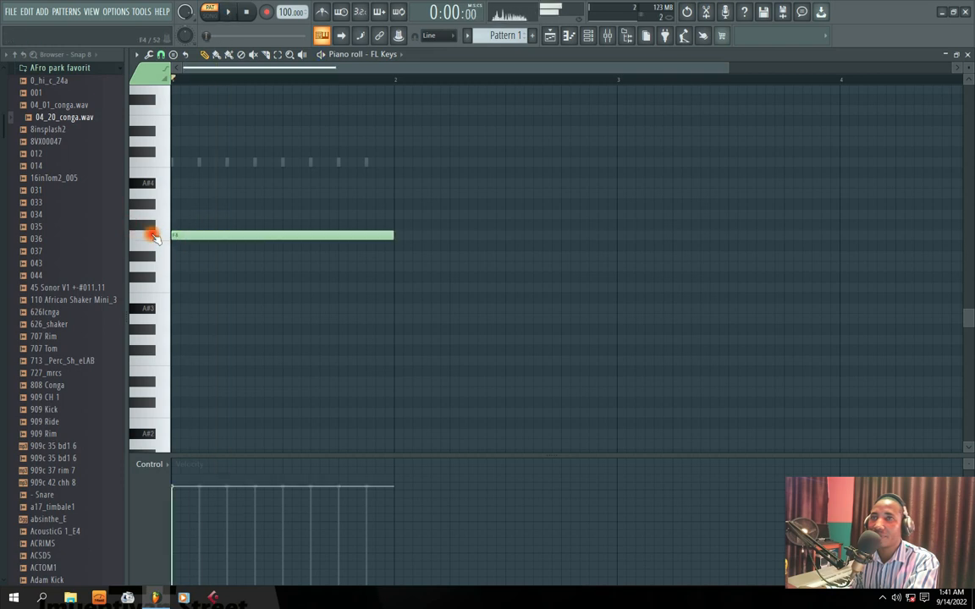
right_click(227, 234)
key(space)
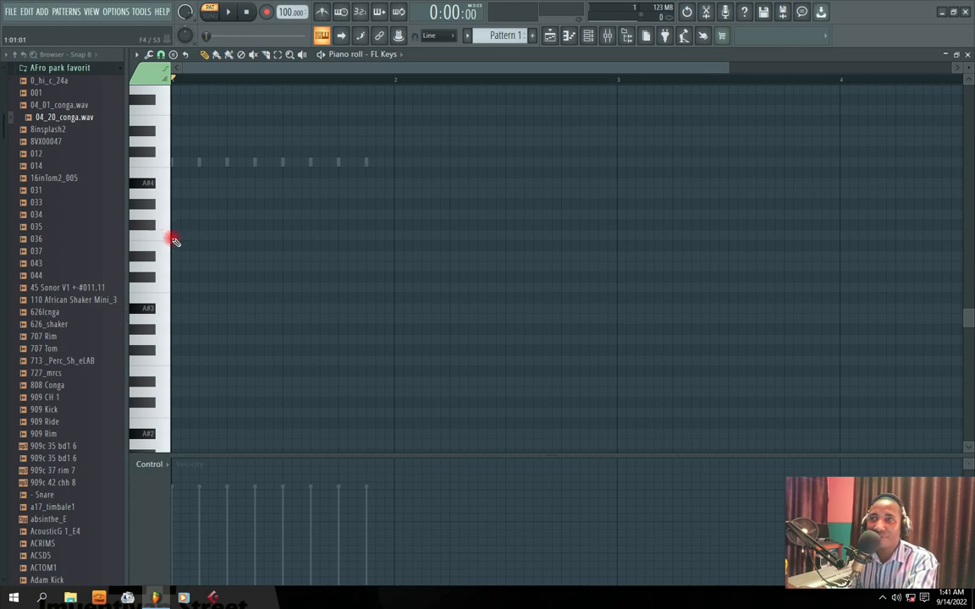
click(195, 240)
key(space)
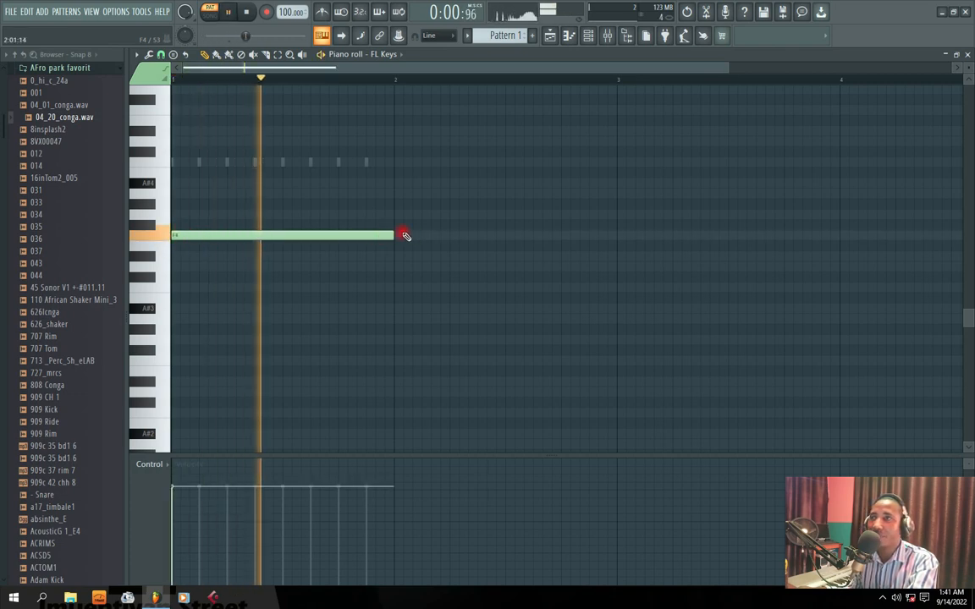
Add one-bar notes G4 in bar 2, F4 in bar 3 and A4 in bar 4, and play the sequence
click(395, 214)
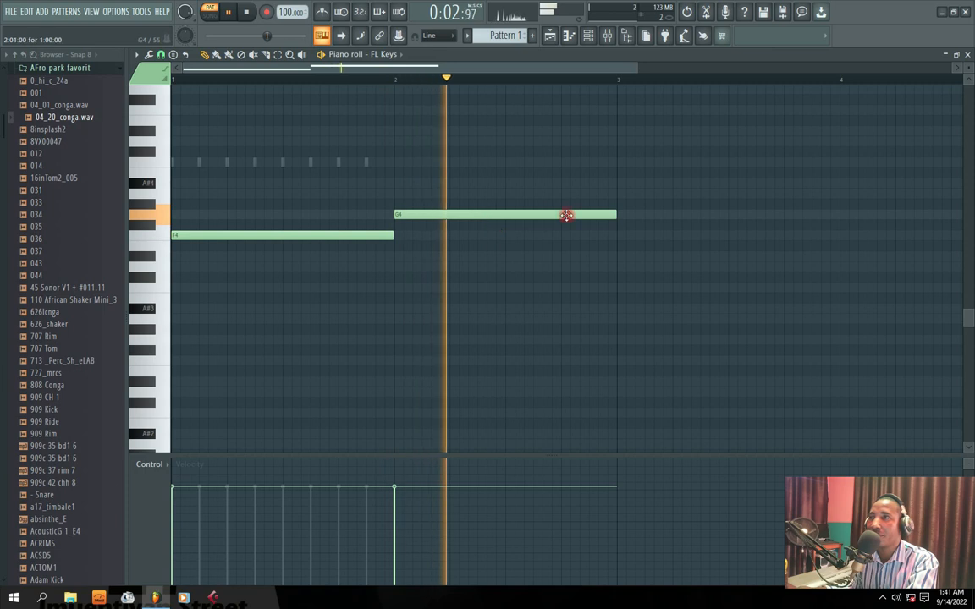
click(618, 236)
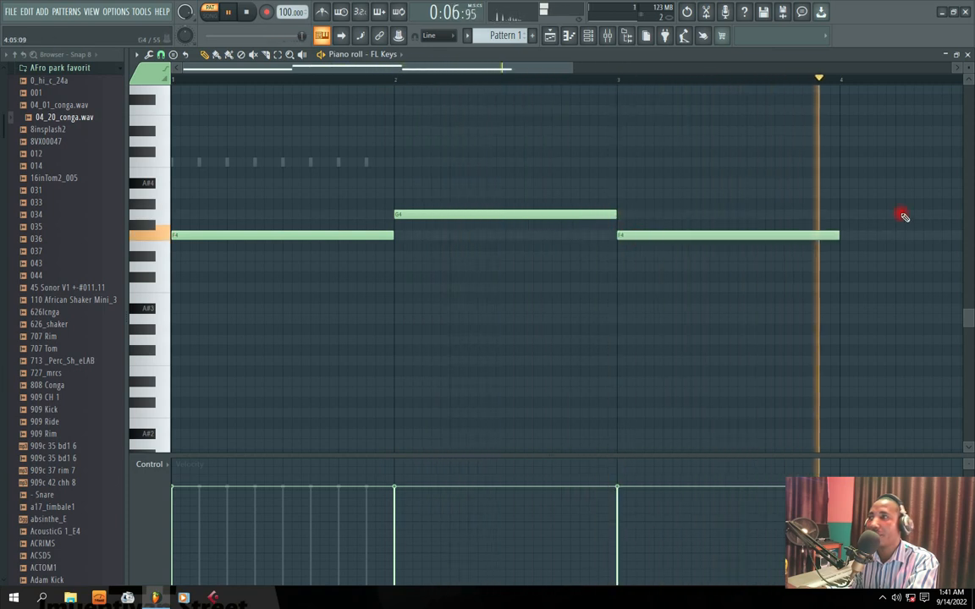
key(space)
click(841, 203)
drag(841, 203, 838, 193)
key(space)
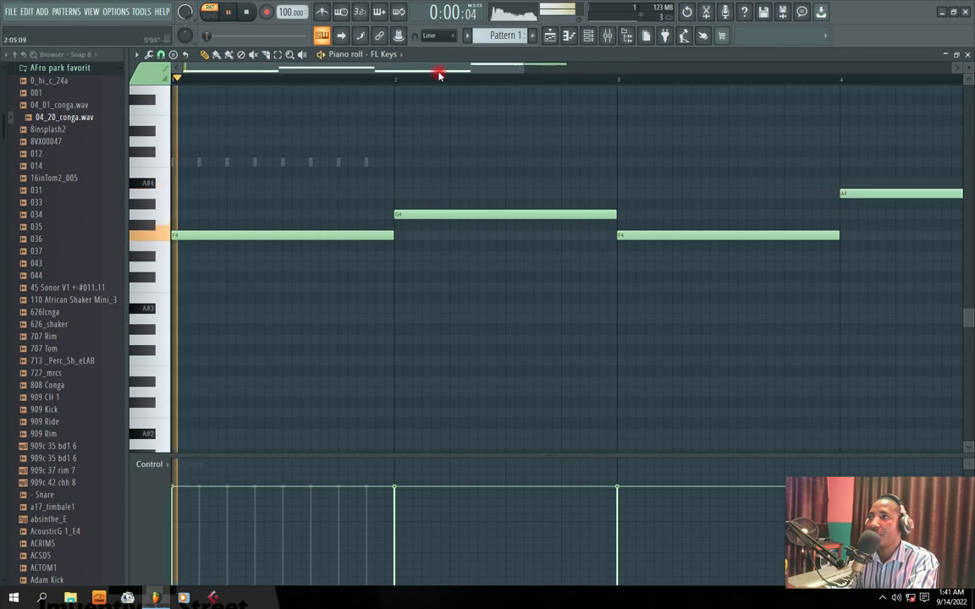
drag(522, 67, 687, 67)
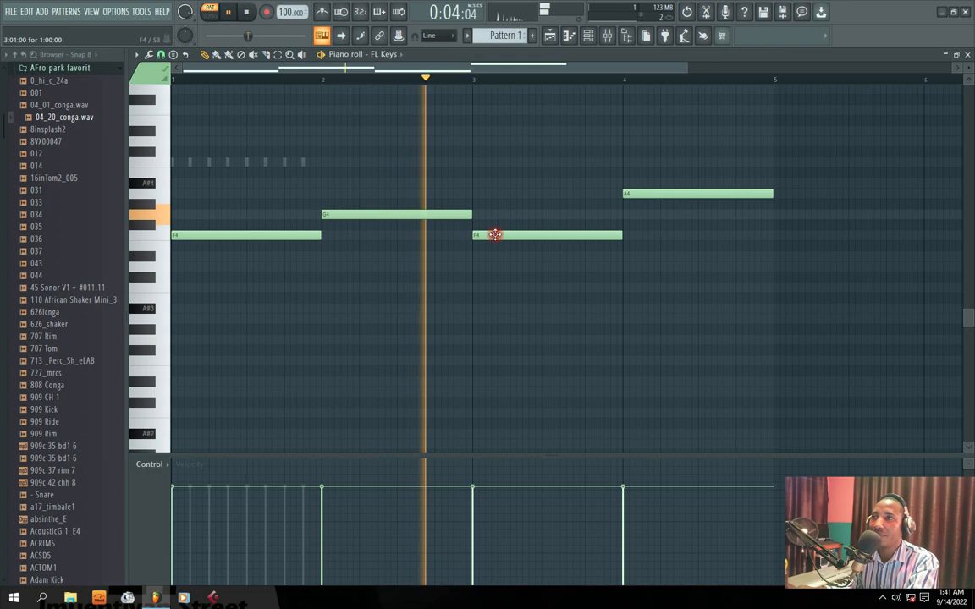
mouse_move(559, 69)
mouse_down()
mouse_move(598, 70)
mouse_move(542, 72)
mouse_up()
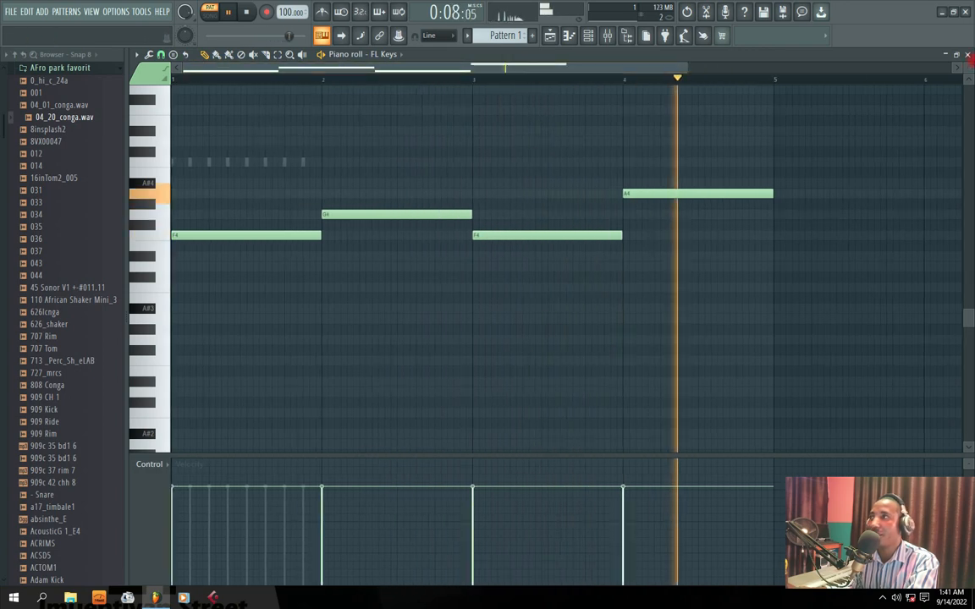
key(space)
Turn on loop mode in the Channel rack and play the drums with the FL Keys notes, returning to the FL Keys piano roll
click(968, 55)
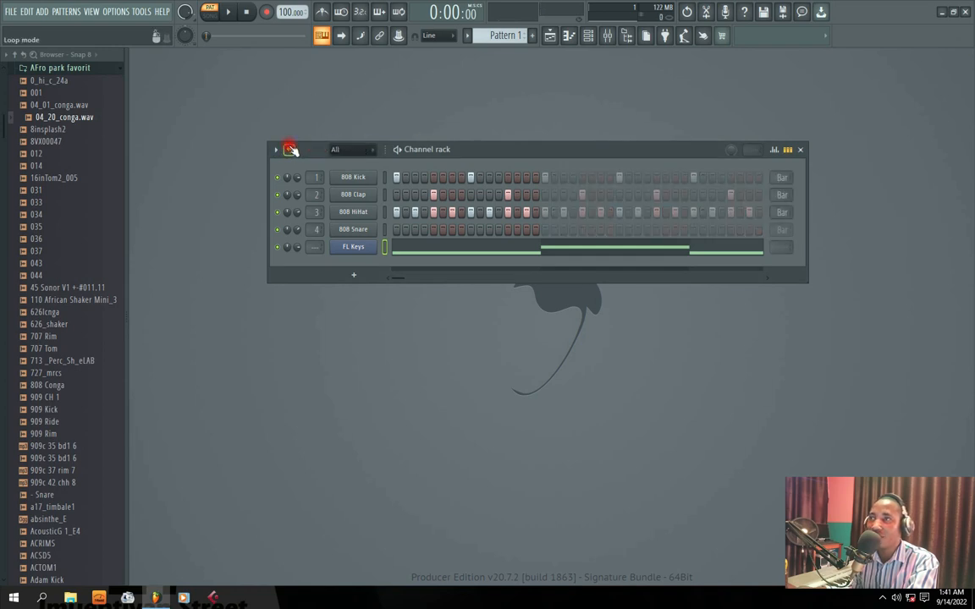
key(space)
click(450, 246)
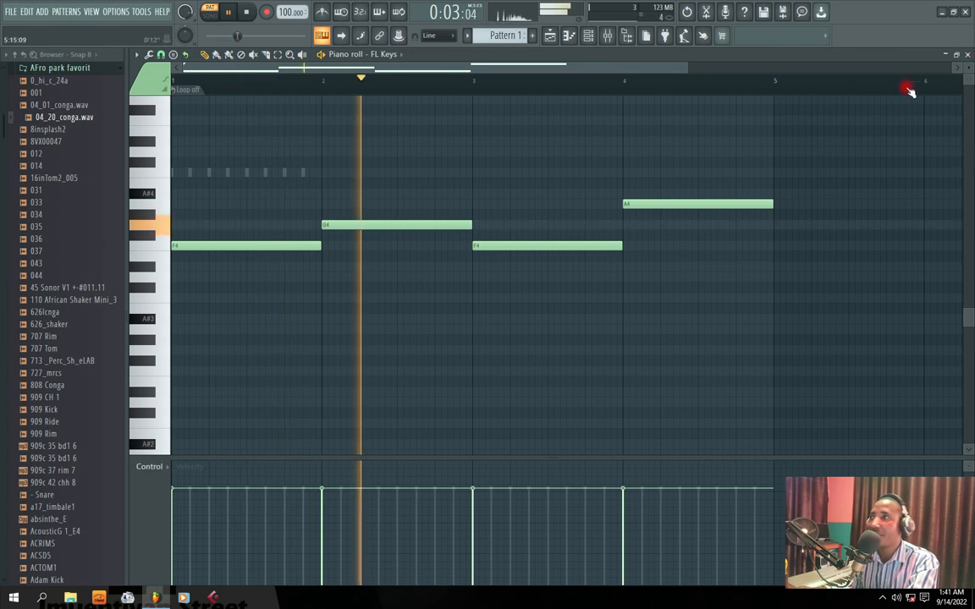
click(968, 55)
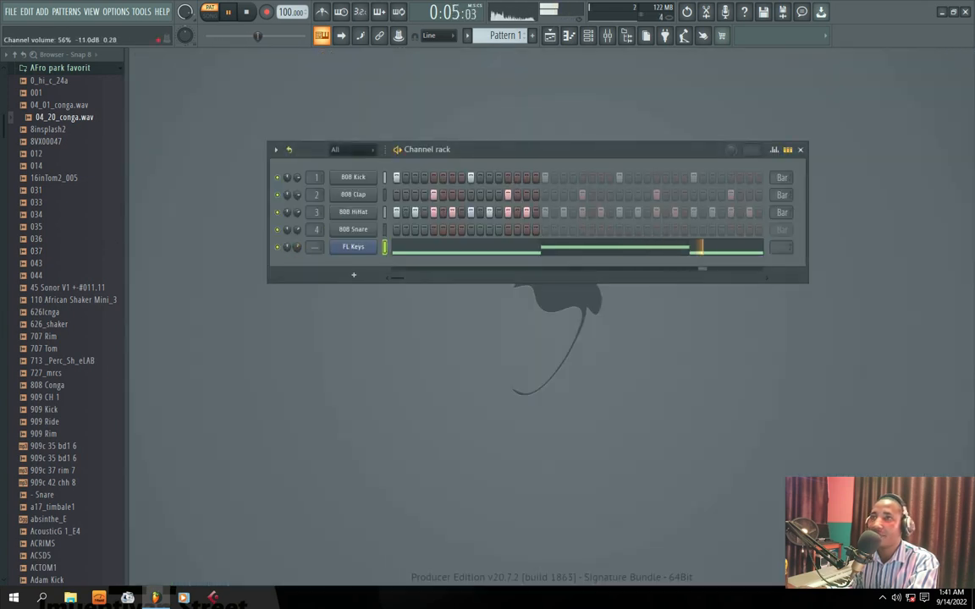
click(424, 251)
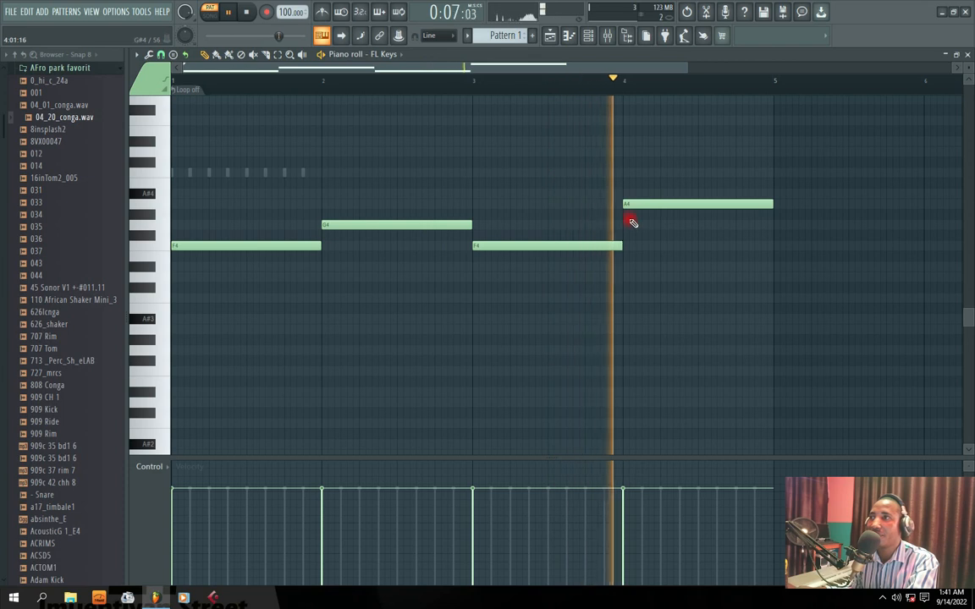
key(space)
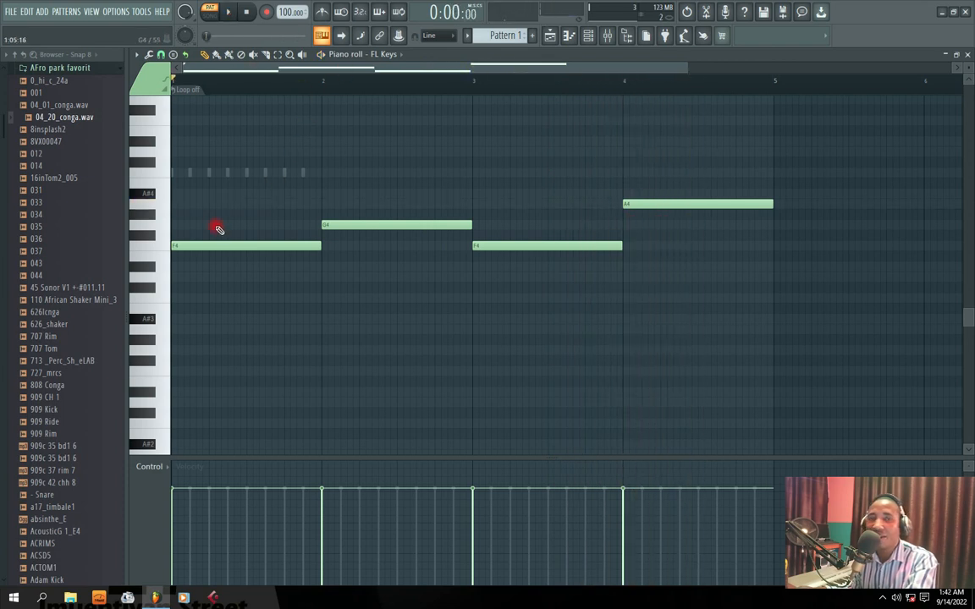
Add a one-bar A4 note above the F4 note in bar 1 and play the harmony
click(144, 211)
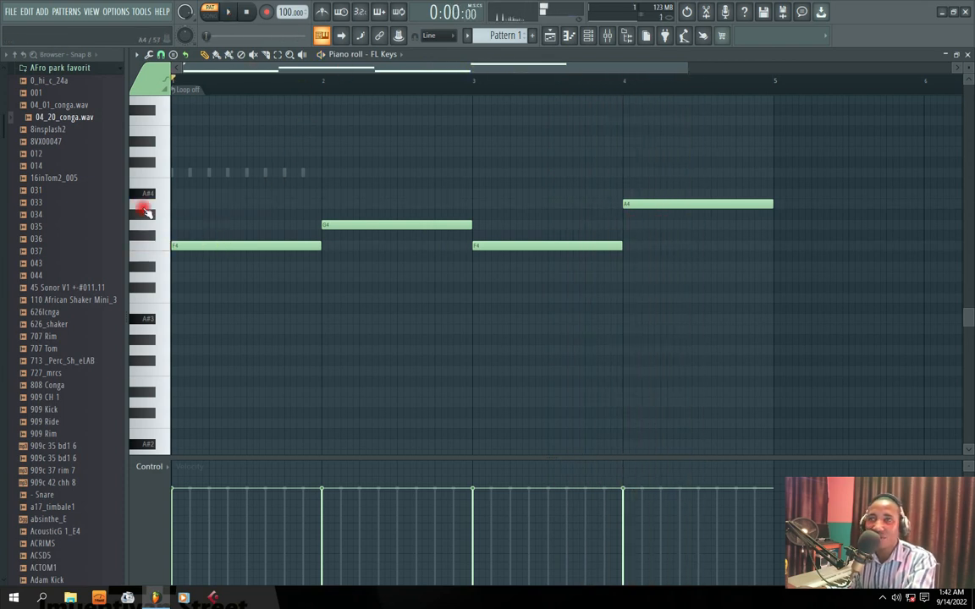
click(197, 207)
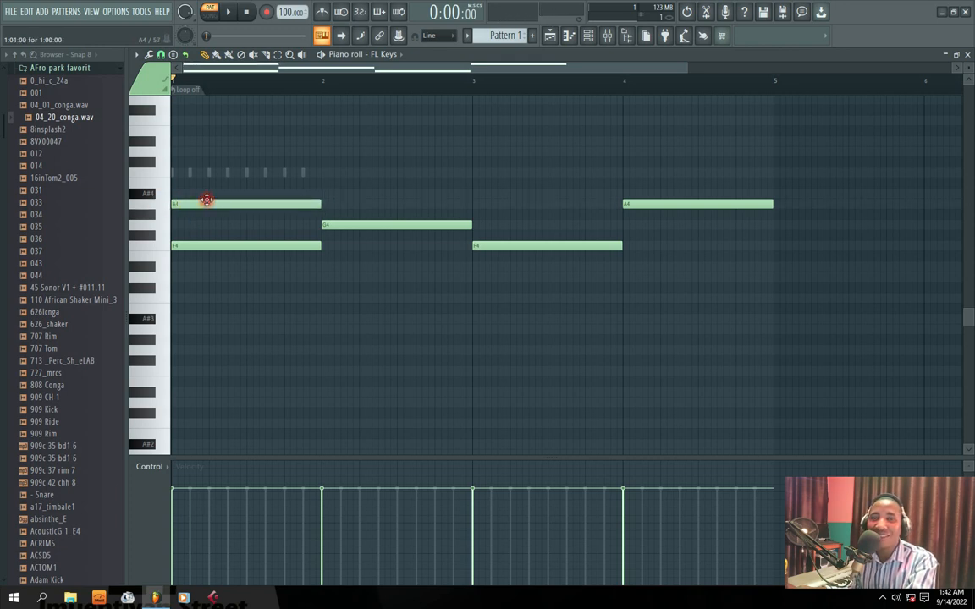
key(space)
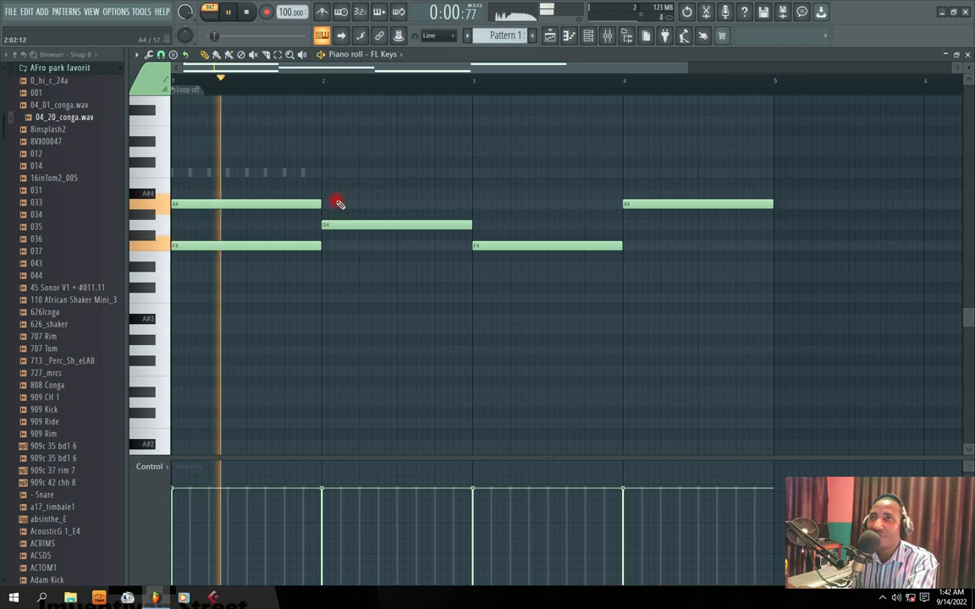
Add one-bar harmony notes A#4 in bar 2, A4 in bar 3 and C5 in bar 4, and play them back
click(324, 194)
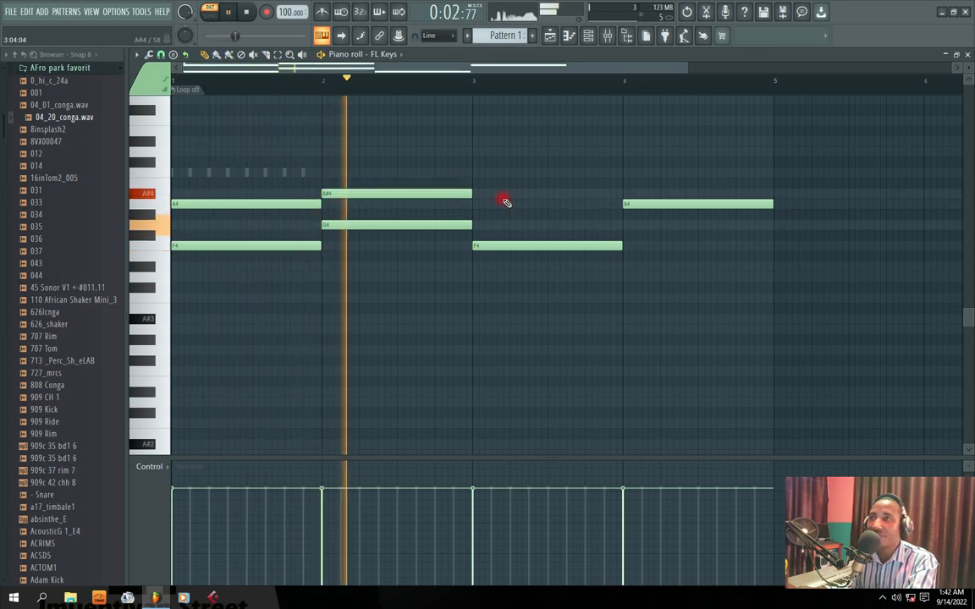
click(475, 205)
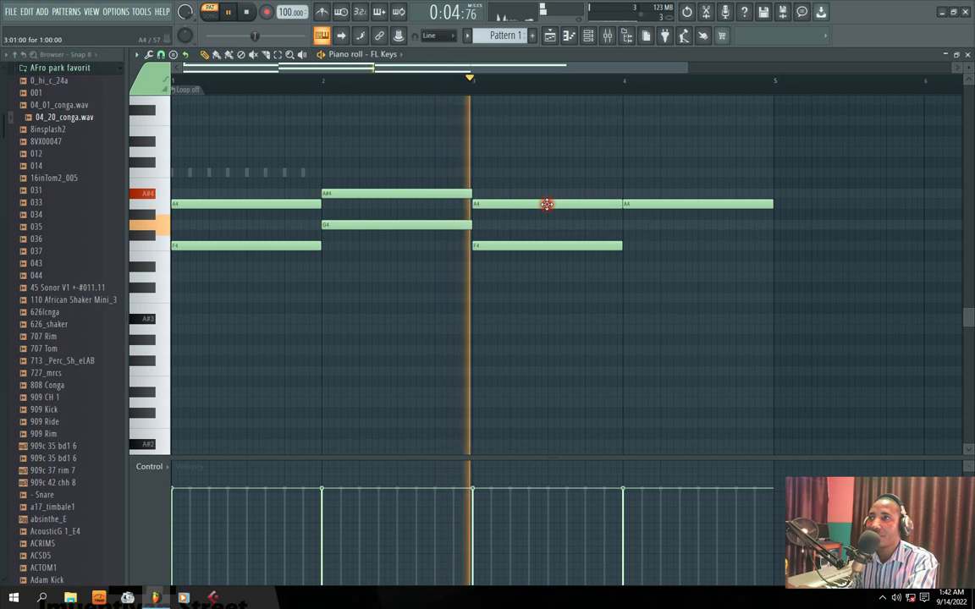
click(642, 173)
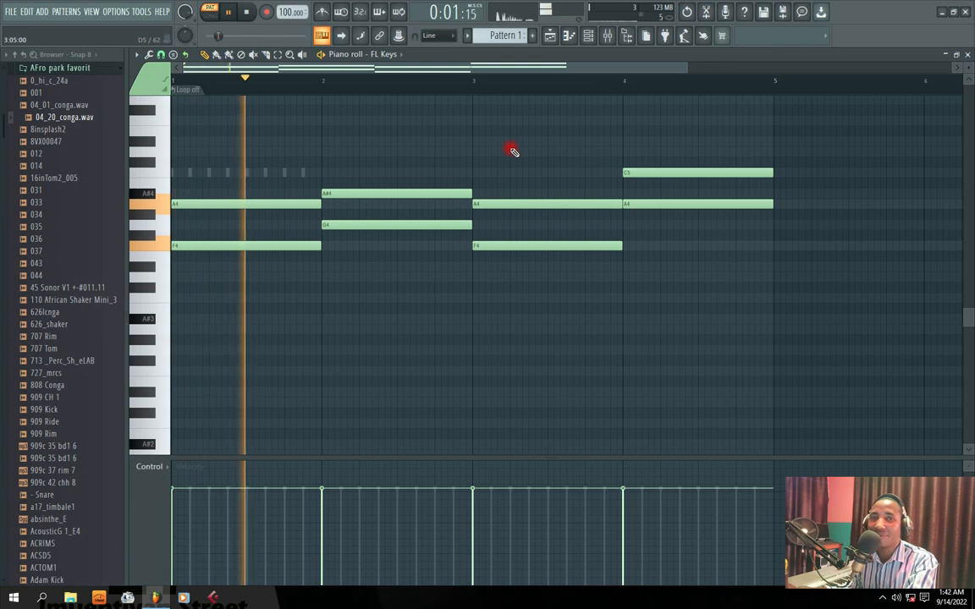
key(space)
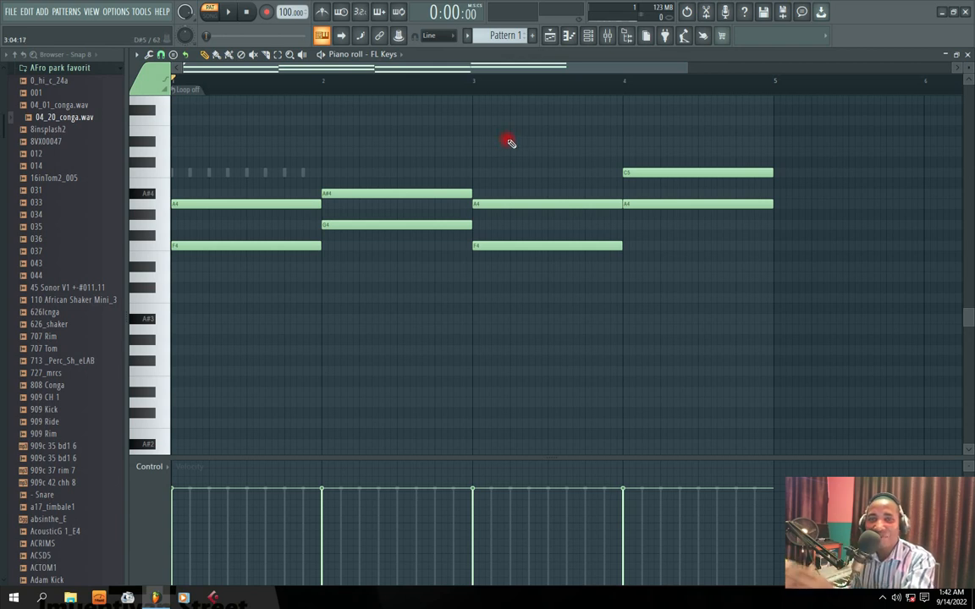
Complete the chords with one-bar top notes C5 in bar 1, D5 in bar 2, C5 in bar 3 and E5 in bar 4
click(176, 173)
key(space)
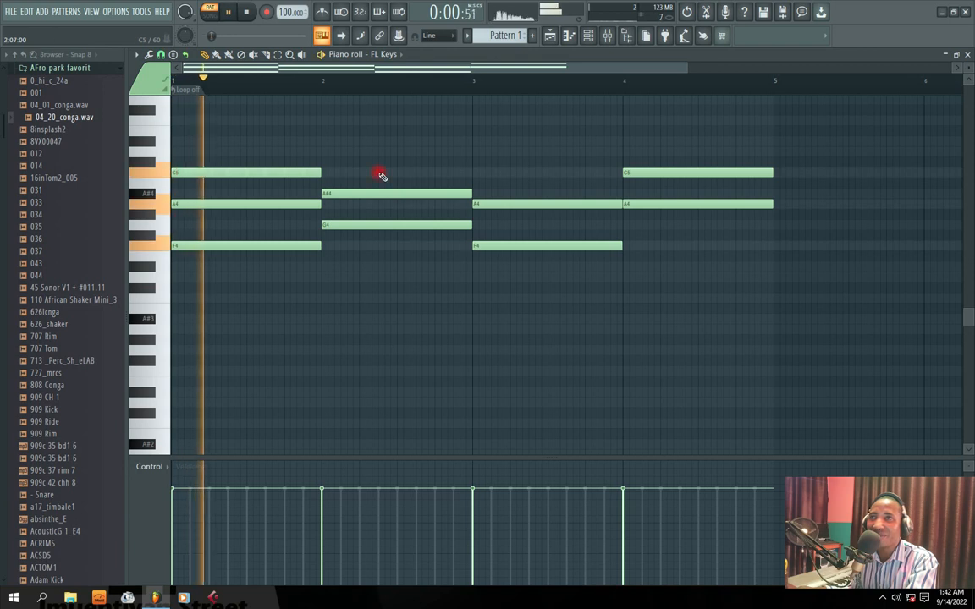
click(322, 150)
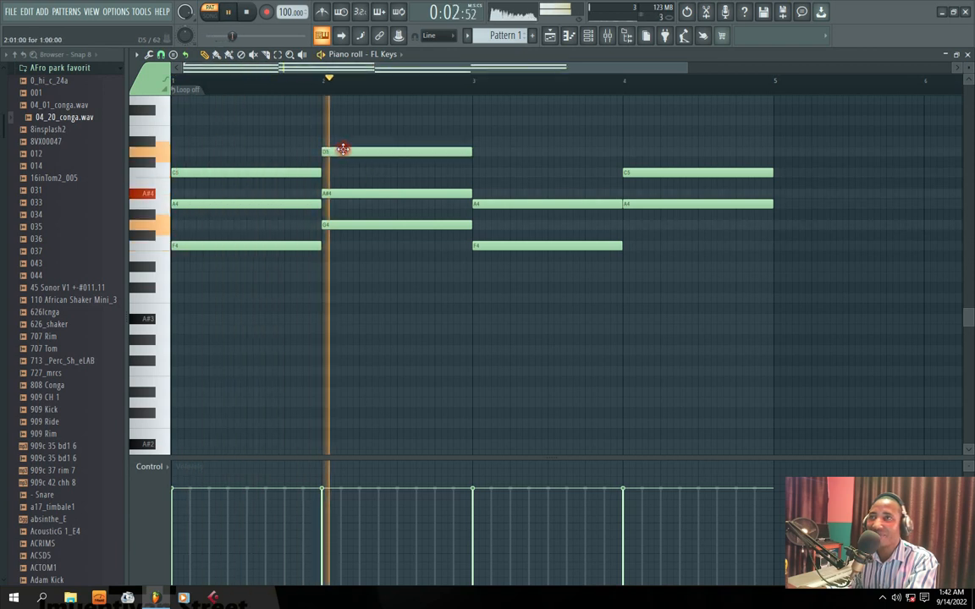
click(473, 174)
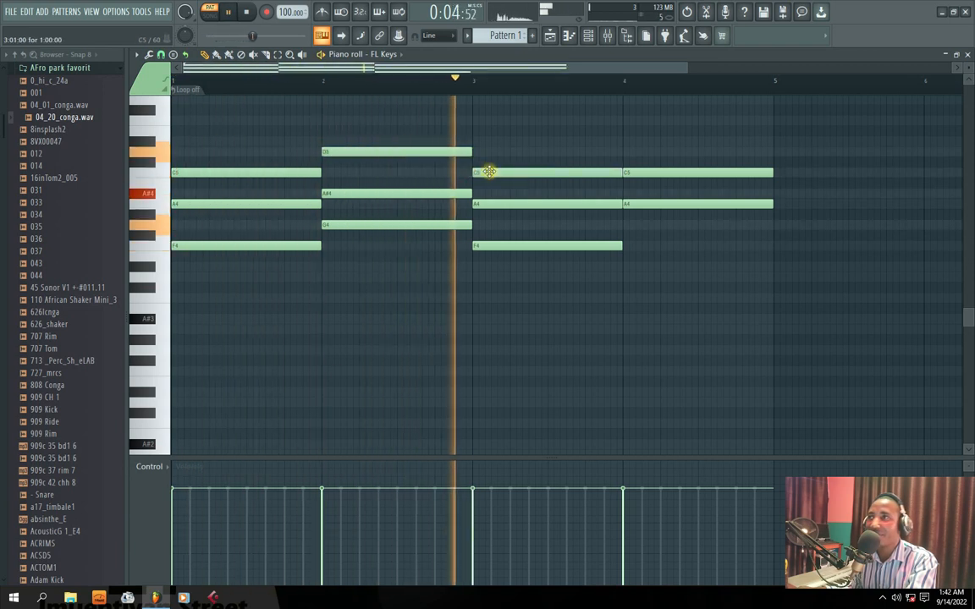
click(633, 141)
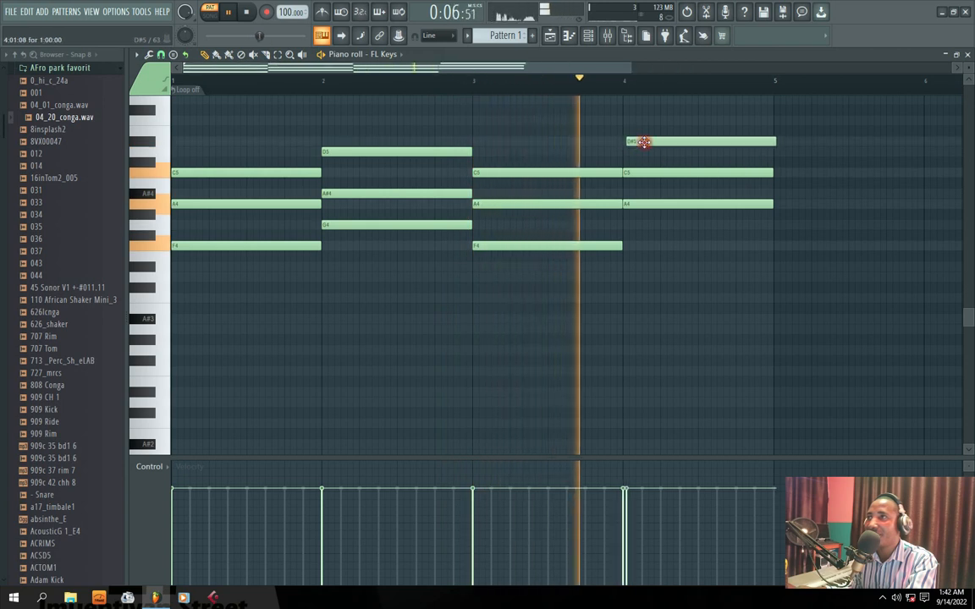
drag(647, 134, 647, 130)
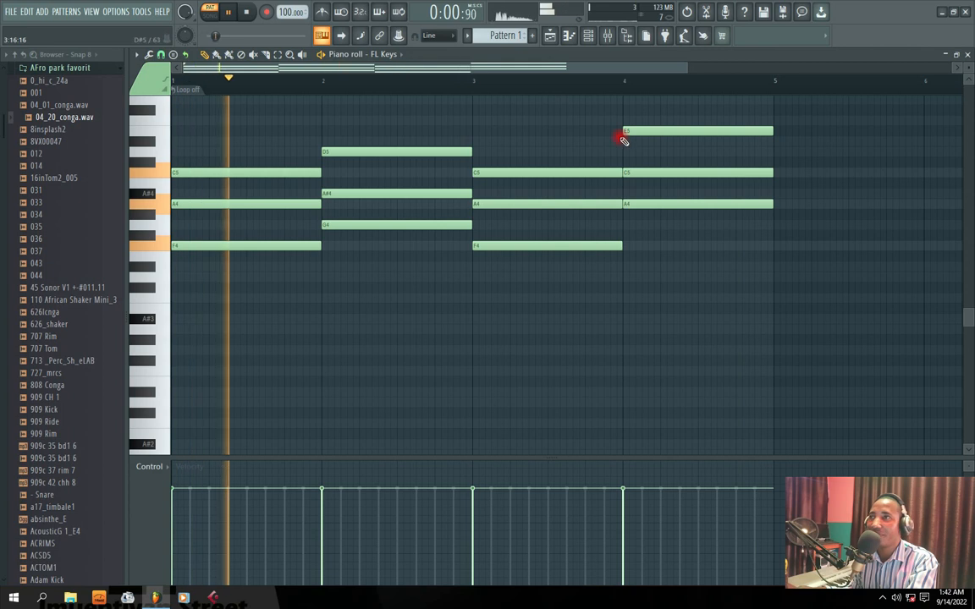
Return to the Channel rack and set the FL Keys channel volume to about 59% while playing the pattern
scroll(620, 135, up, 3)
click(967, 54)
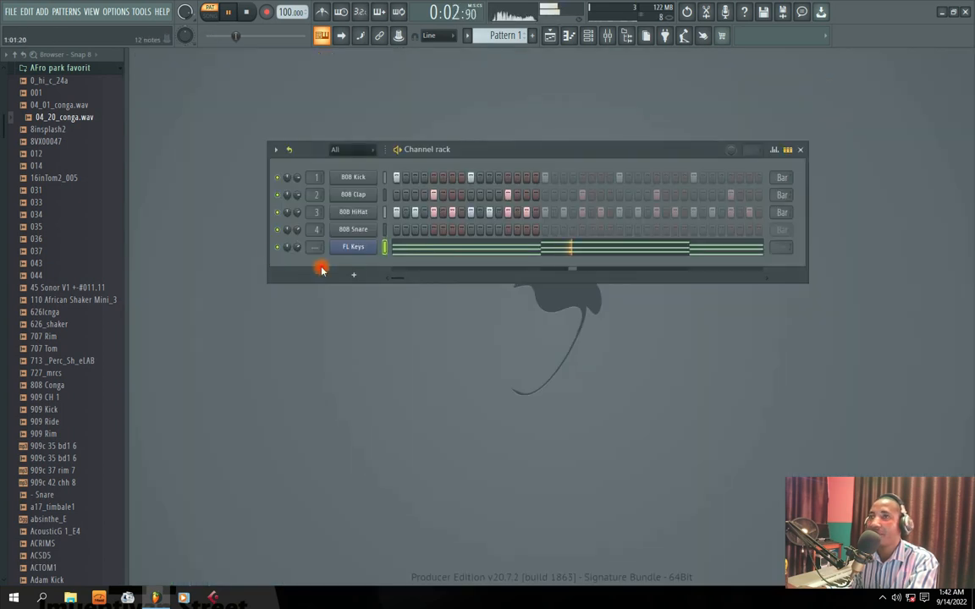
scroll(298, 247, up, 4)
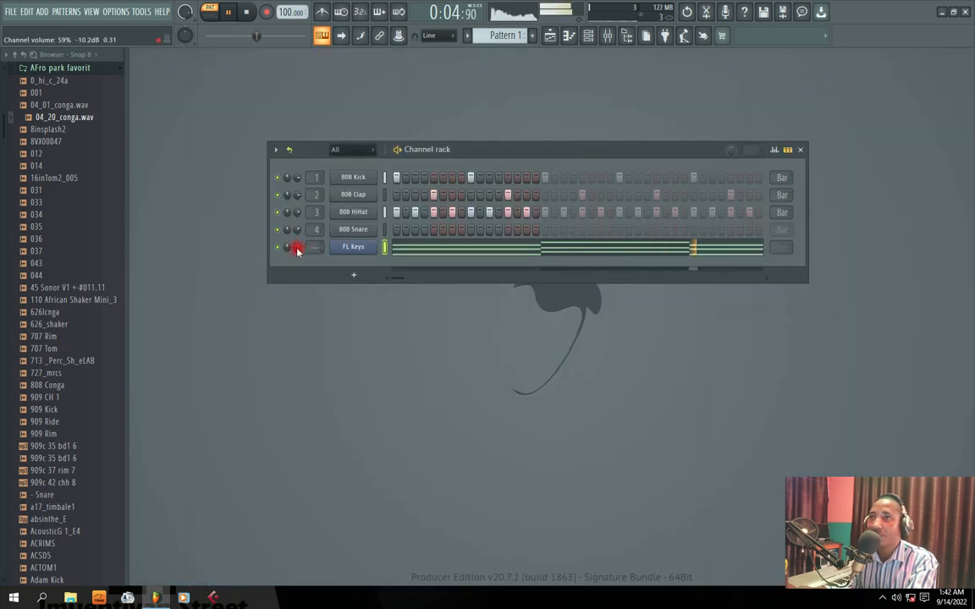
drag(481, 155, 480, 142)
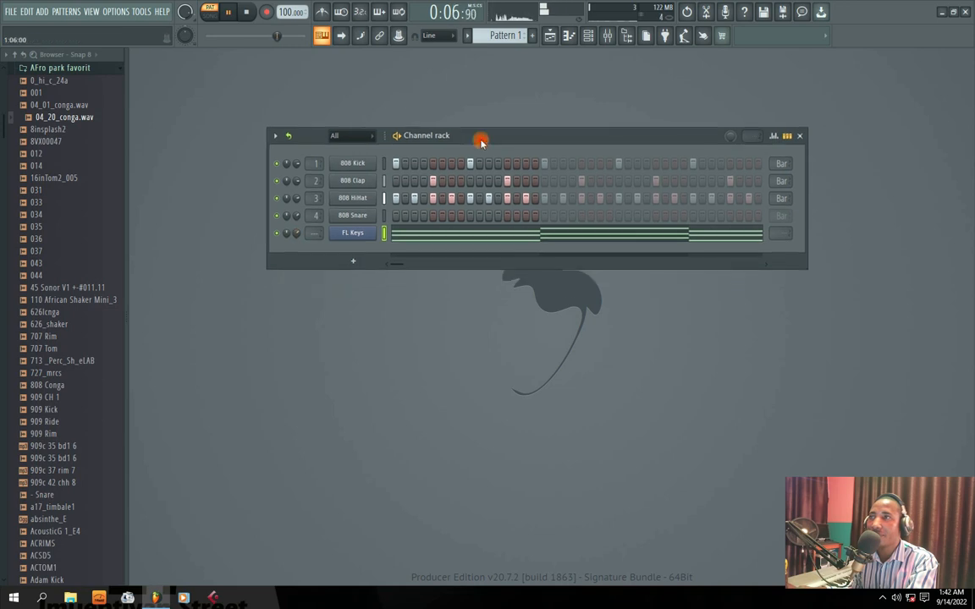
key(space)
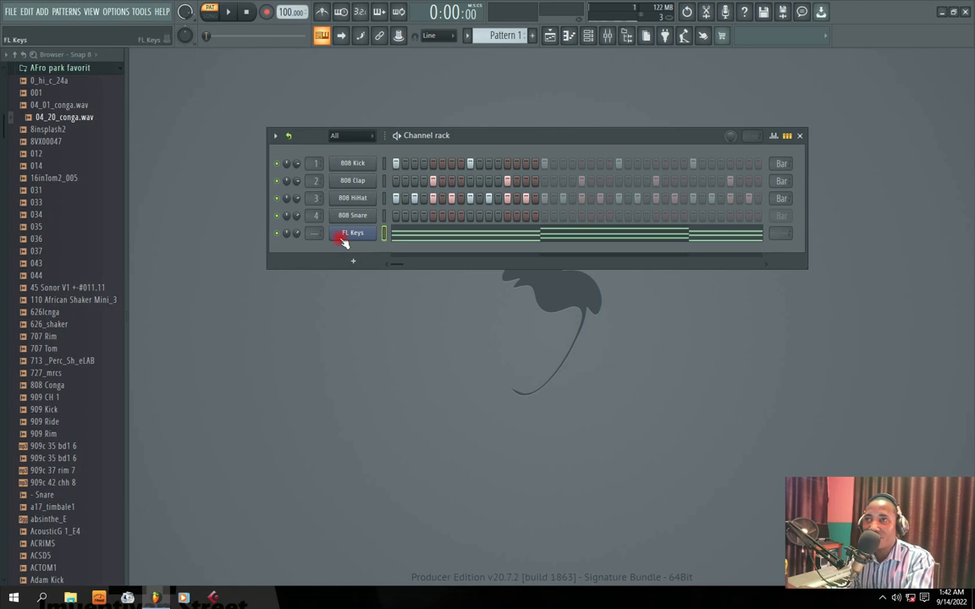
Audition the F4, A4 and C5 notes of the bar 1 chord in the FL Keys piano roll
click(424, 234)
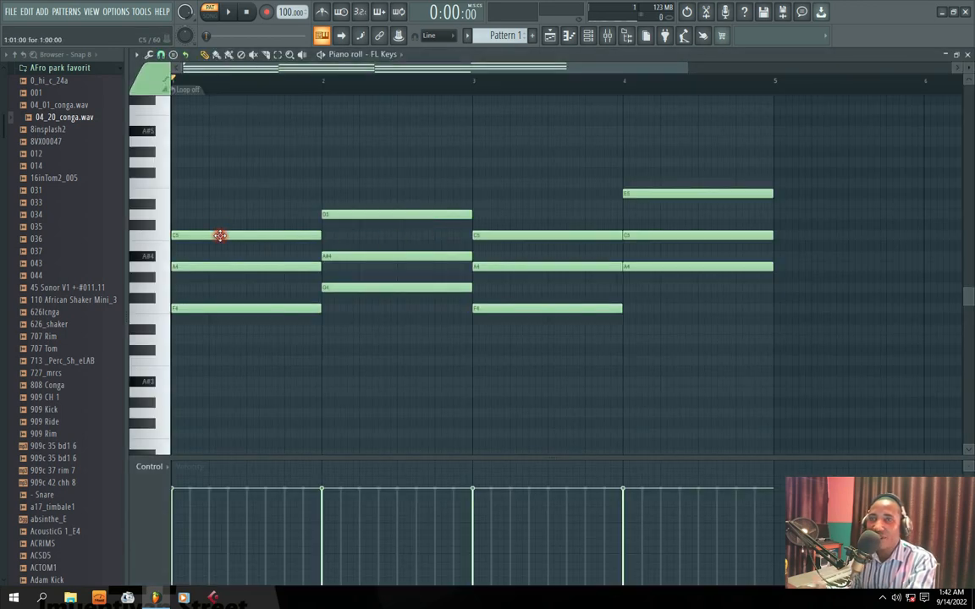
click(212, 309)
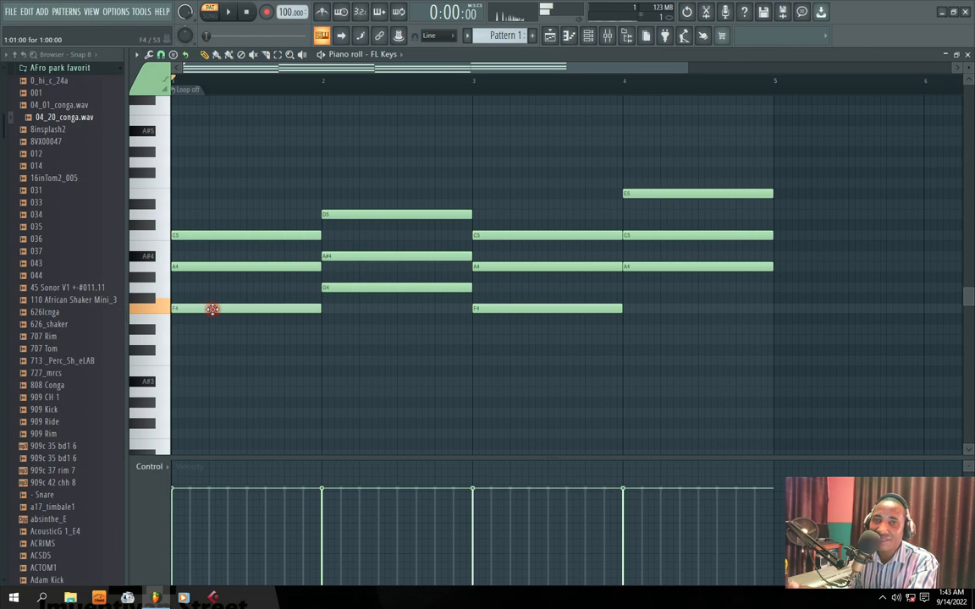
click(222, 265)
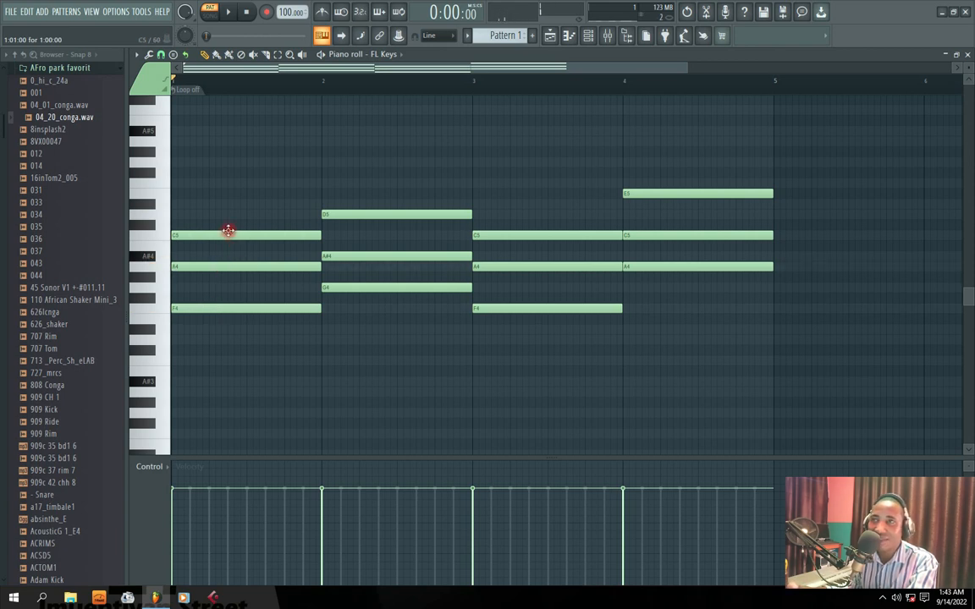
double_click(227, 235)
click(561, 219)
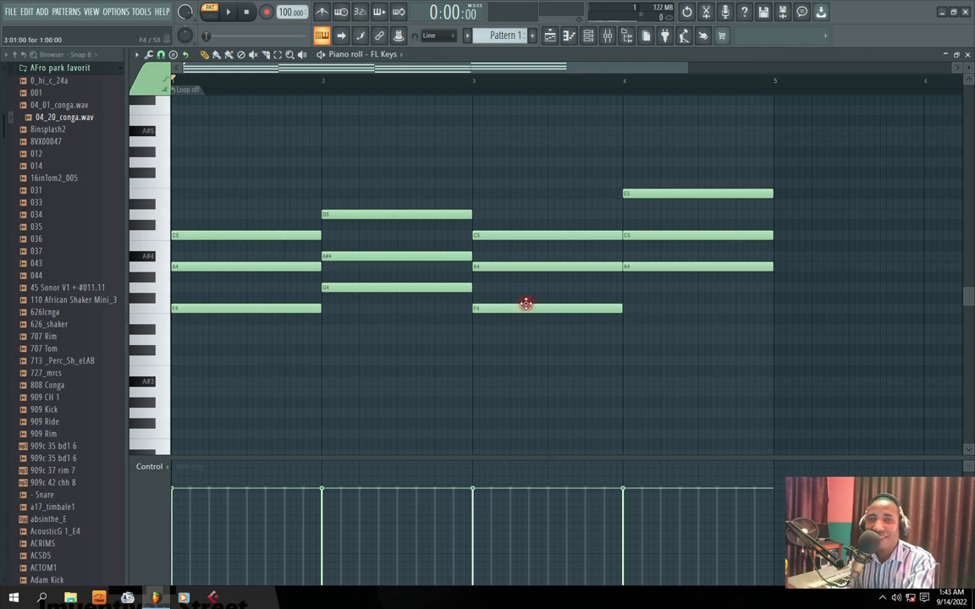
click(969, 54)
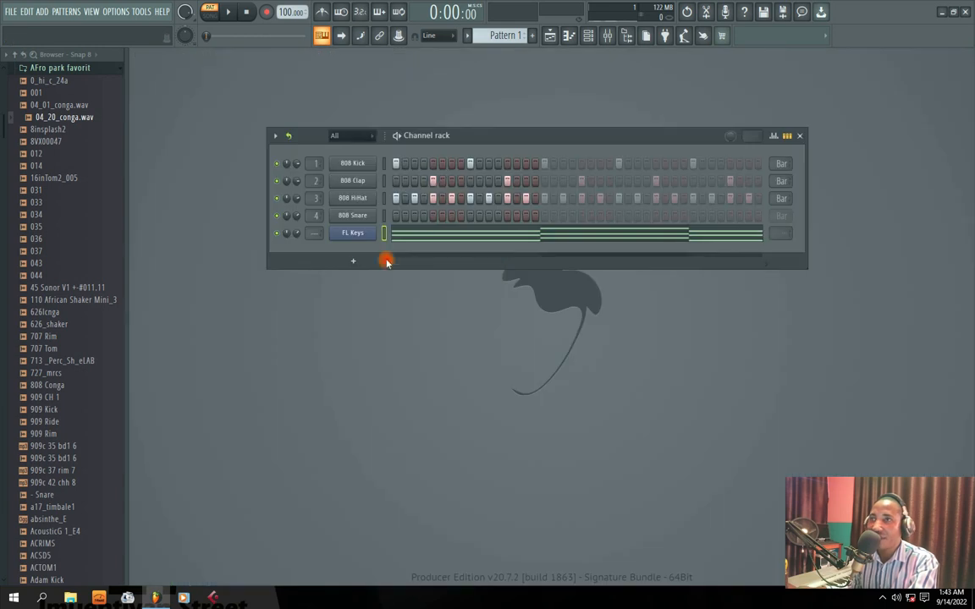
Clone the FL Keys channel and open the piano roll of the cloned channel
right_click(373, 231)
click(410, 336)
click(608, 227)
right_click(374, 250)
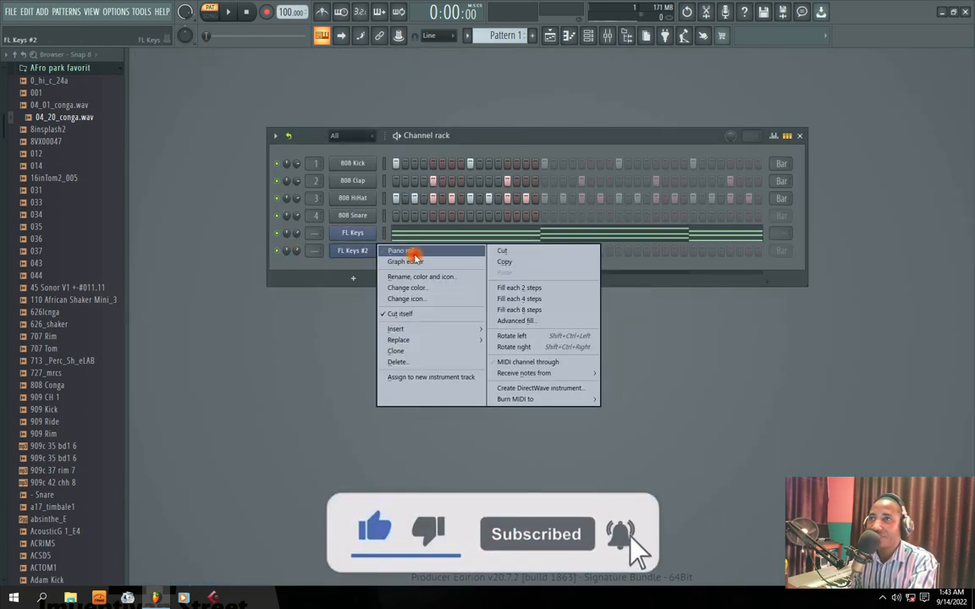
click(409, 254)
click(332, 90)
click(348, 108)
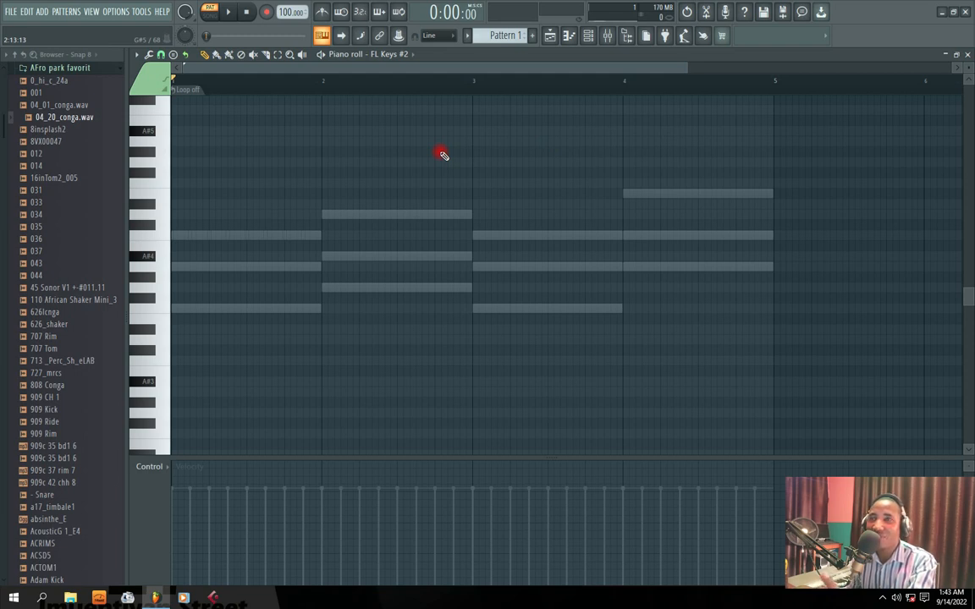
Add short notes F4, A4 and C5 on beats 2, 3 and 4 of bar 1 and play them with the chords
mouse_move(209, 309)
mouse_down()
mouse_move(303, 308)
mouse_move(222, 313)
mouse_up()
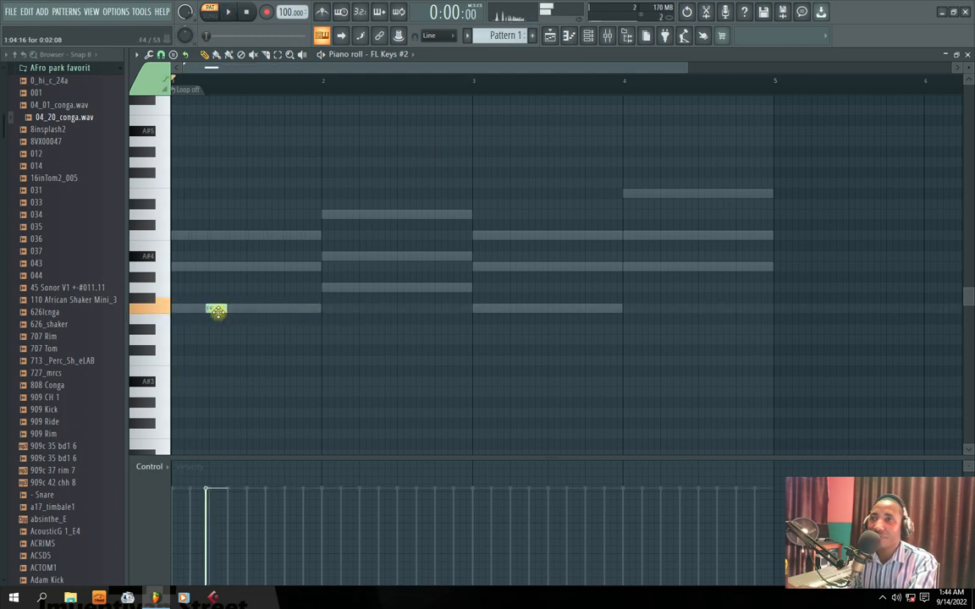
key(space)
click(241, 266)
drag(241, 265, 257, 265)
click(292, 235)
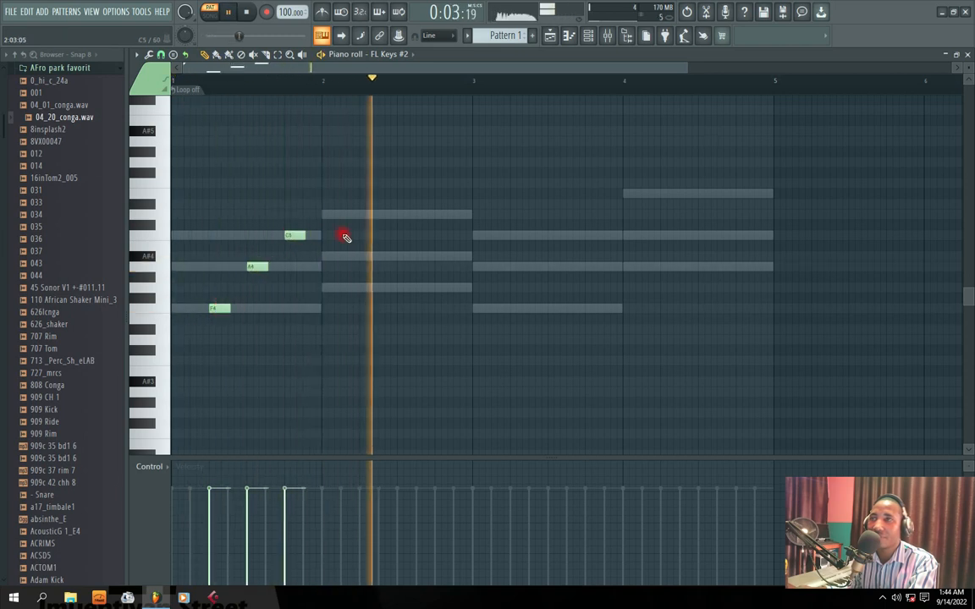
key(space)
key(space)
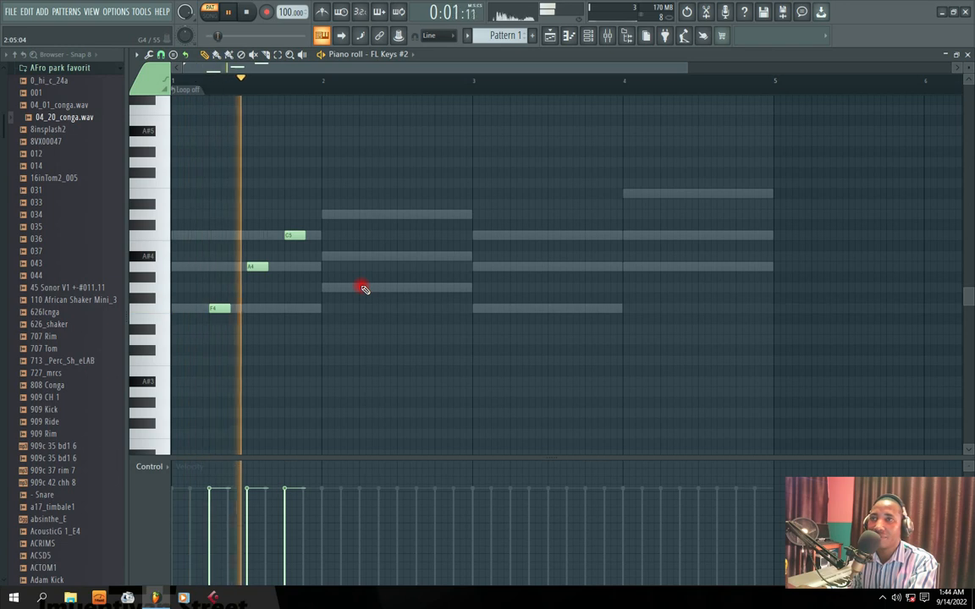
Add short notes on beats 2, 3 and 4: G4, A#4, D5 in bar 2 and F4, A4, C5 in bar 3
click(362, 287)
click(399, 255)
click(437, 214)
click(514, 308)
click(557, 266)
key(space)
click(590, 236)
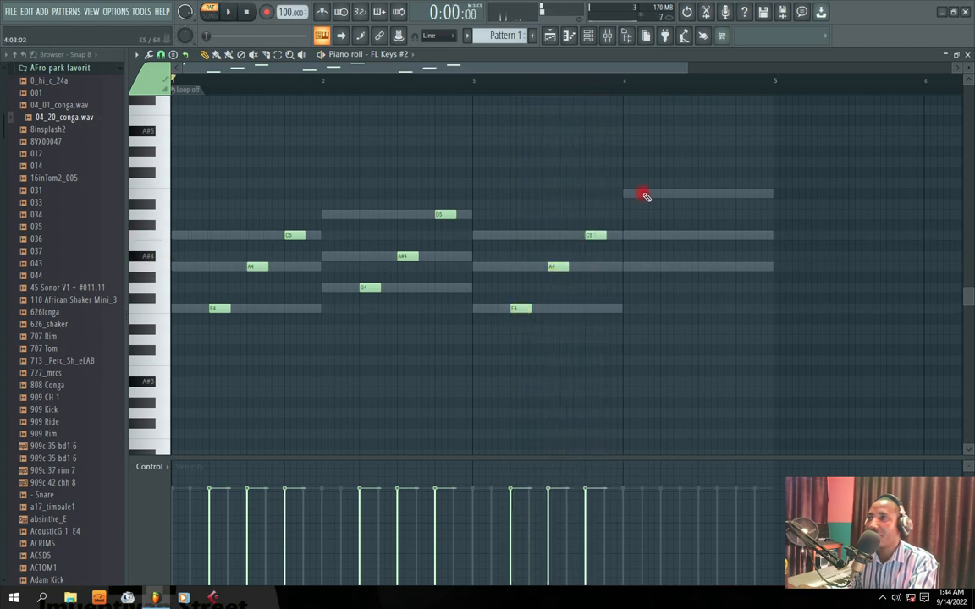
Add short notes A4, C5 and E5 on beats 2, 3 and 4 of bar 4 and play the arpeggio
click(665, 267)
click(701, 234)
click(740, 194)
key(space)
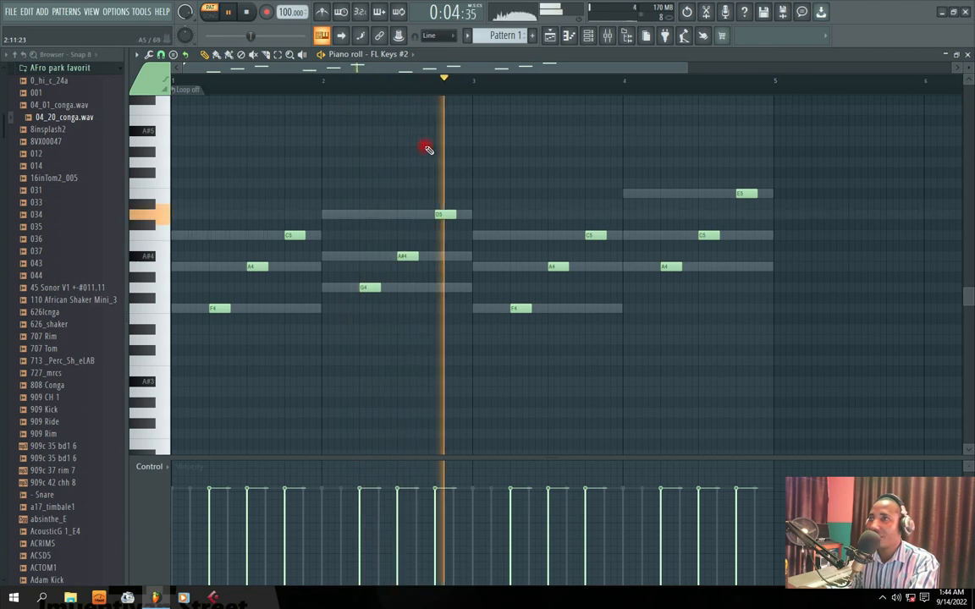
Return to the Channel rack and lower the FL Keys #2 channel volume to about 50%
drag(433, 67, 546, 59)
click(970, 55)
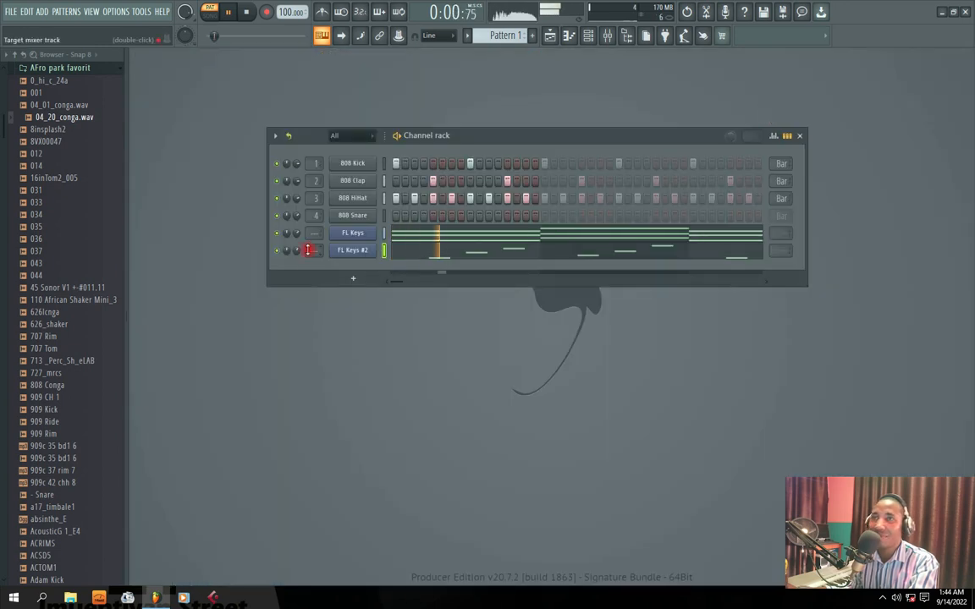
mouse_move(296, 250)
mouse_down()
mouse_move(296, 242)
mouse_move(296, 259)
mouse_up()
drag(457, 137, 444, 136)
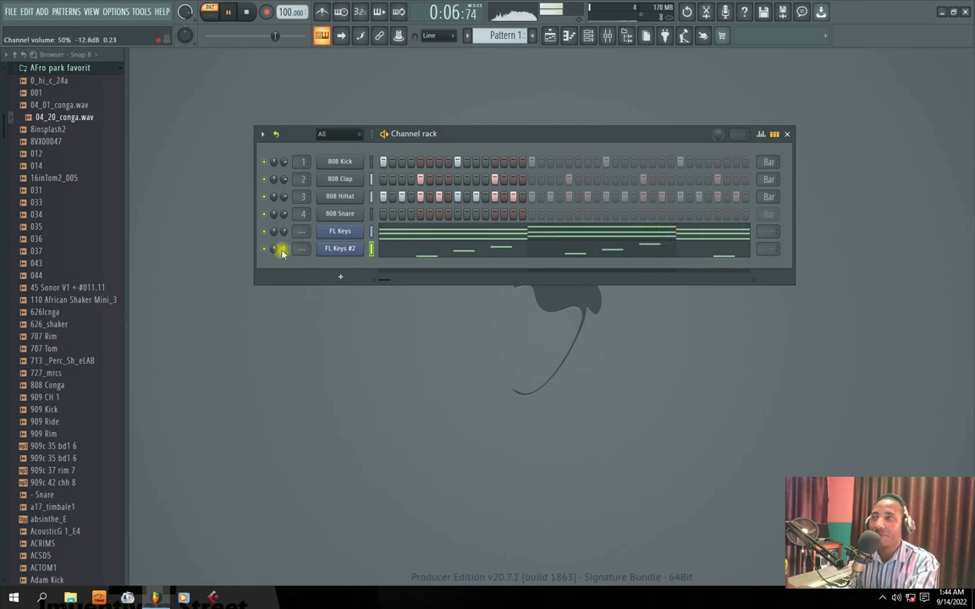
drag(421, 137, 426, 144)
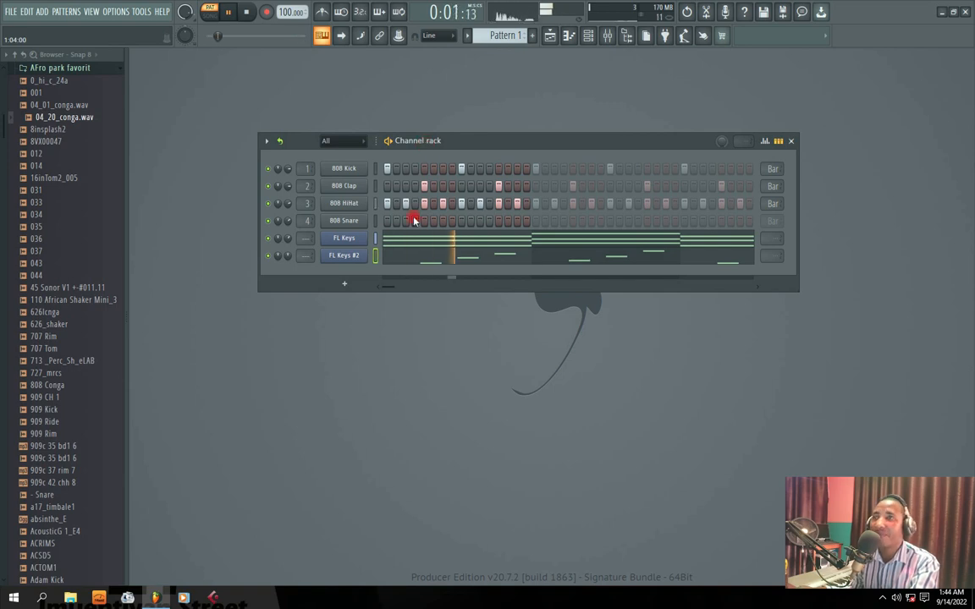
Switch FL Keys #2 to the Piano (FL) sound and set its channel volume to about 54% while the pattern plays
click(356, 258)
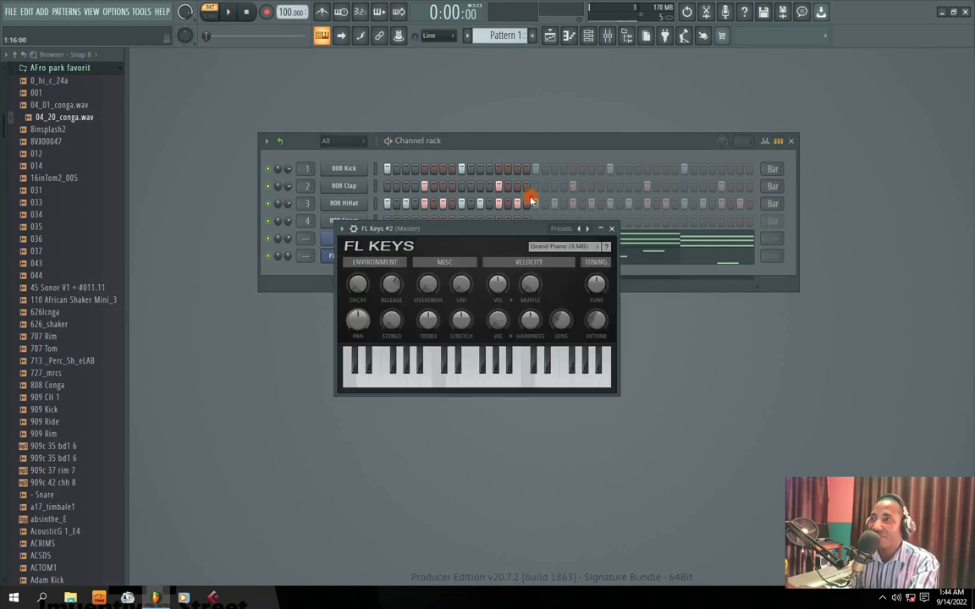
drag(465, 232, 441, 235)
click(537, 250)
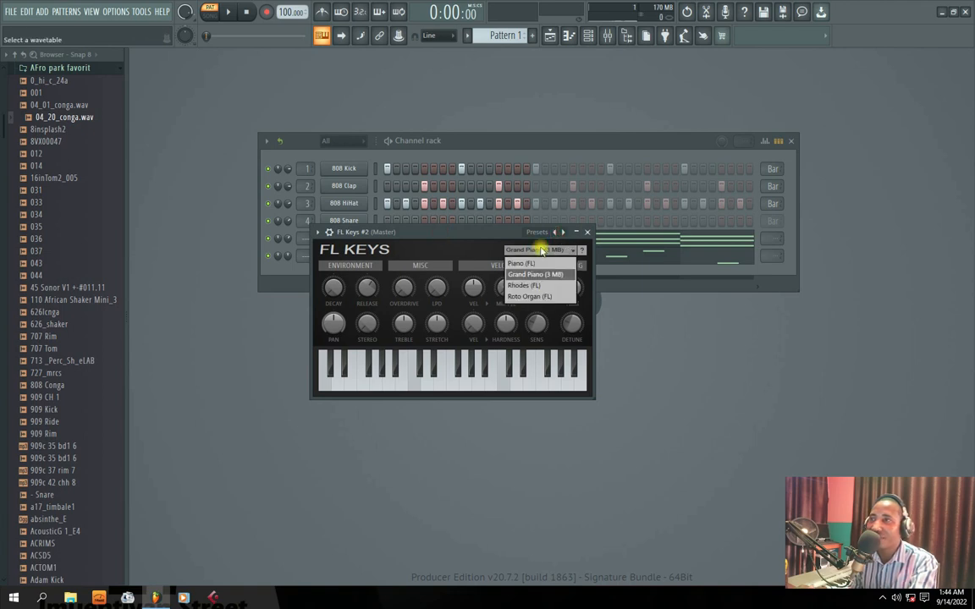
click(521, 264)
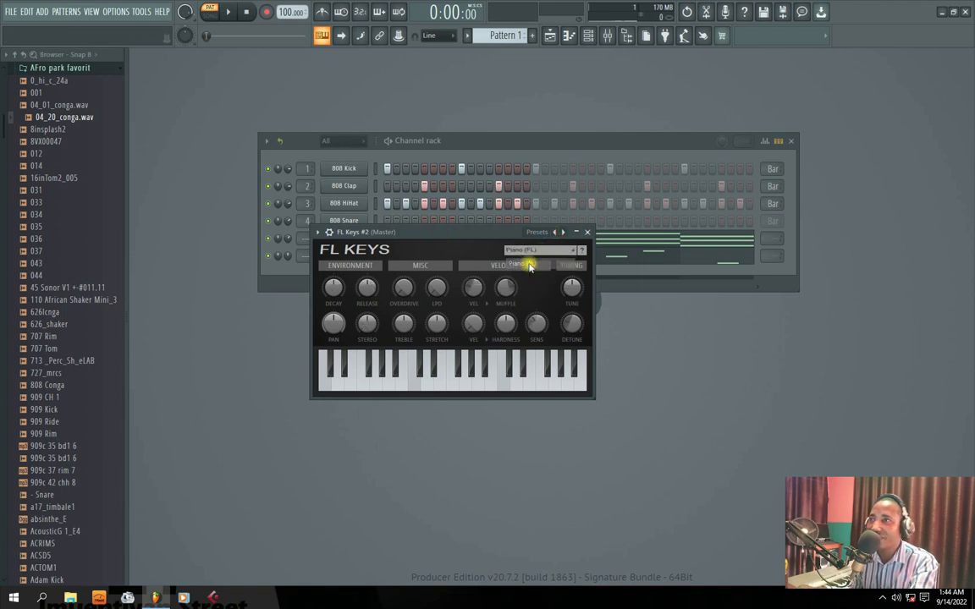
key(space)
click(587, 232)
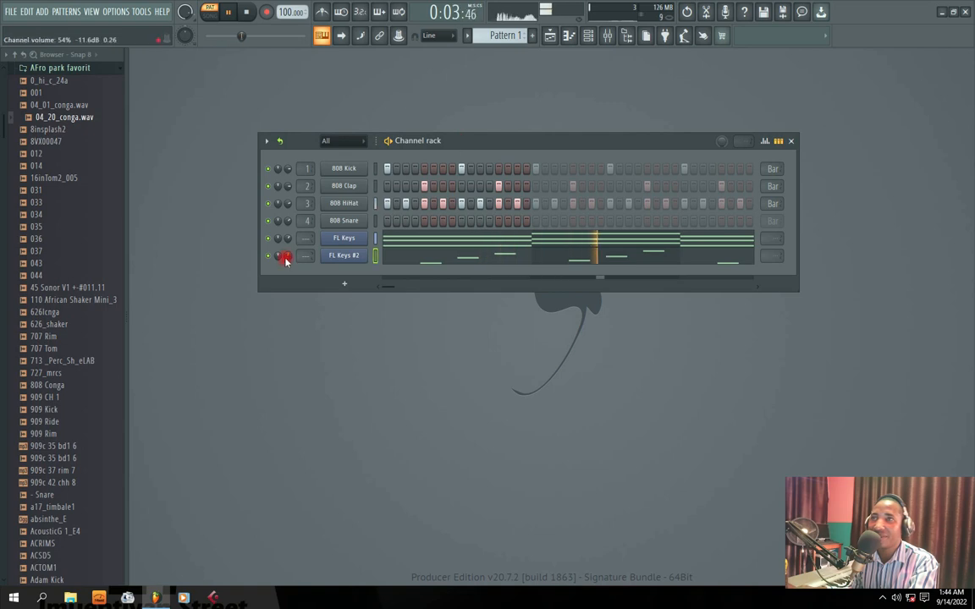
mouse_move(435, 148)
mouse_down()
mouse_move(449, 134)
mouse_move(408, 147)
mouse_move(436, 146)
mouse_up()
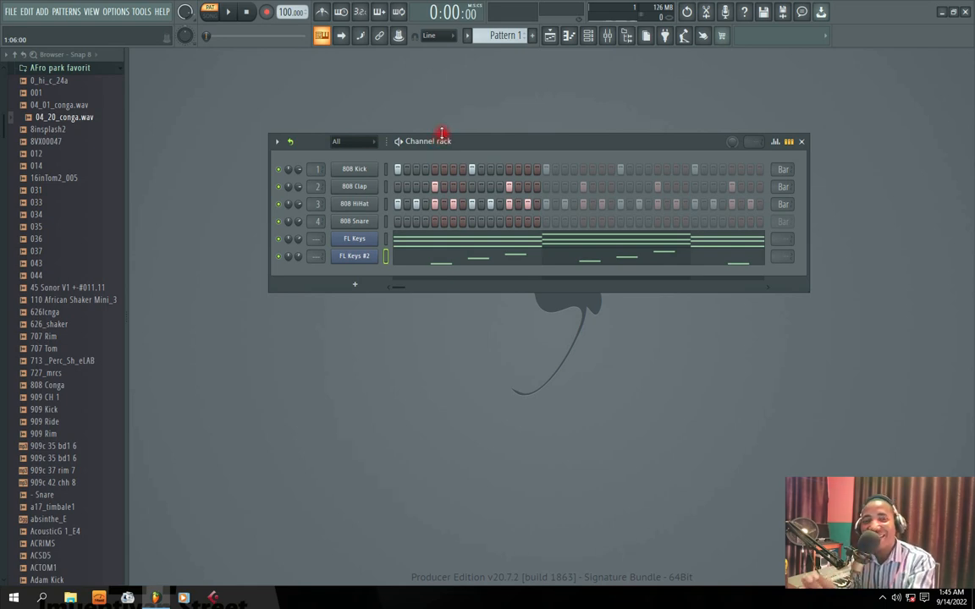
Clone the FL Keys channel and set the cloned FL Keys #3 to the Rhodes (FL) sound
drag(441, 131, 471, 149)
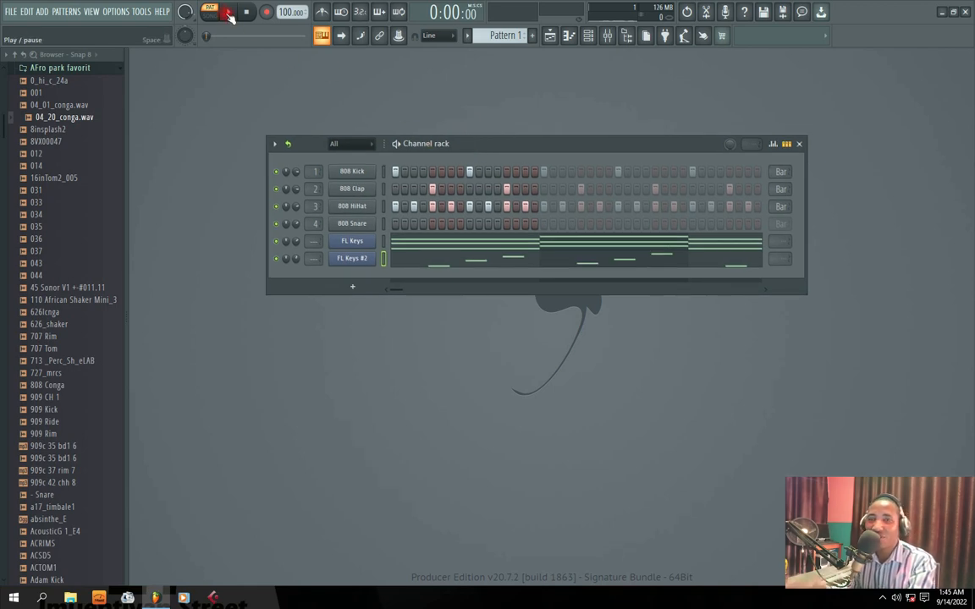
right_click(354, 241)
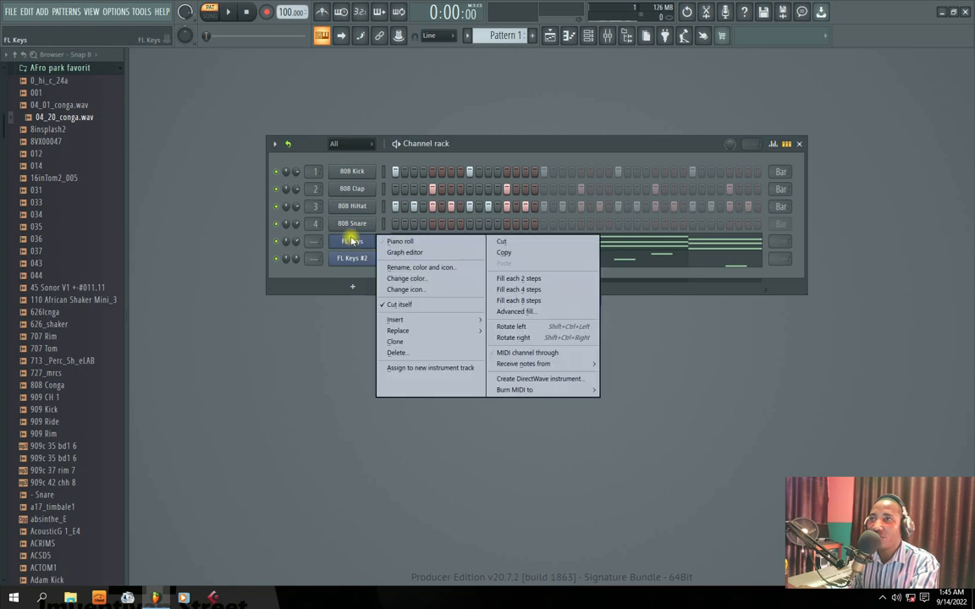
click(396, 341)
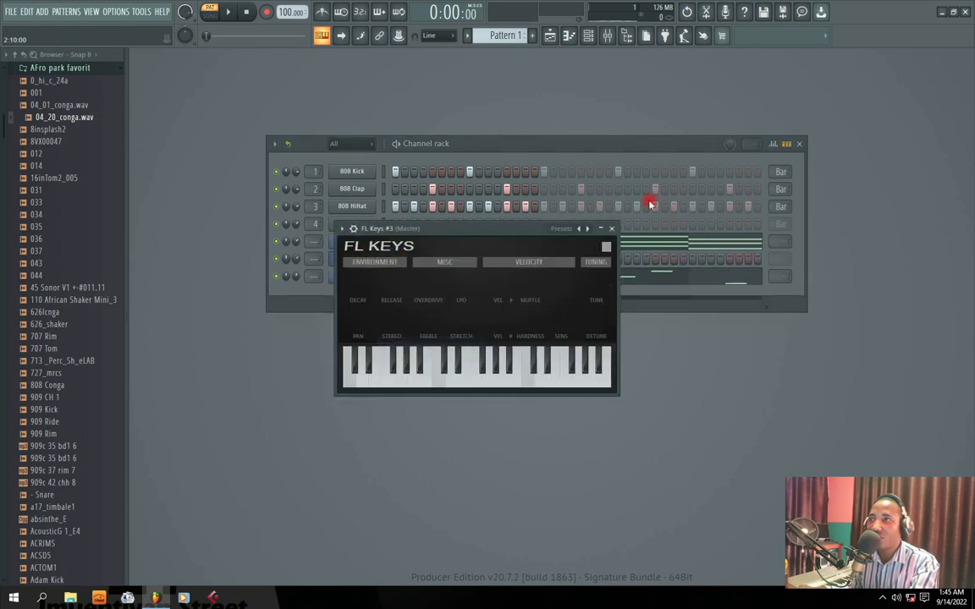
click(612, 228)
click(364, 259)
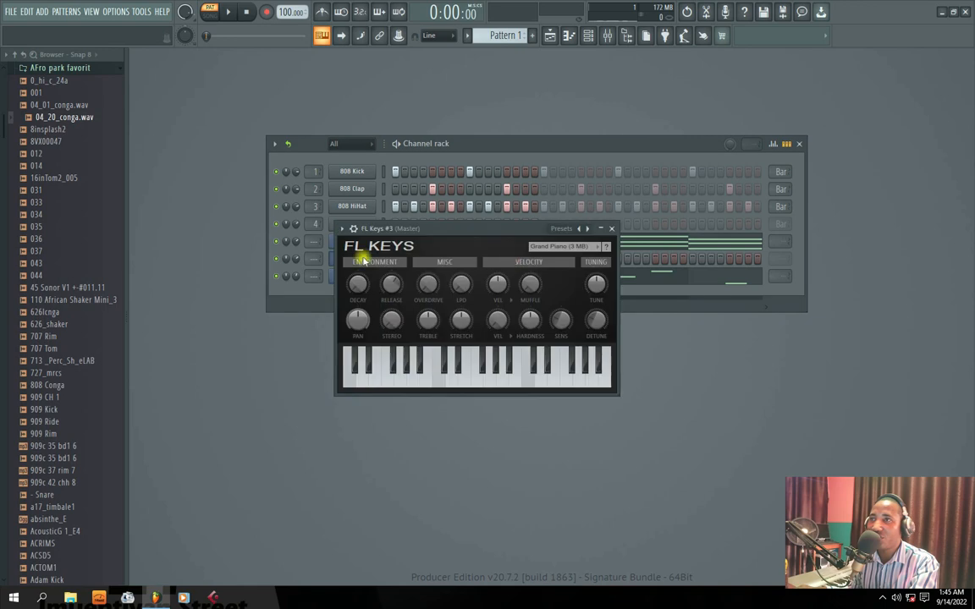
click(570, 248)
click(557, 281)
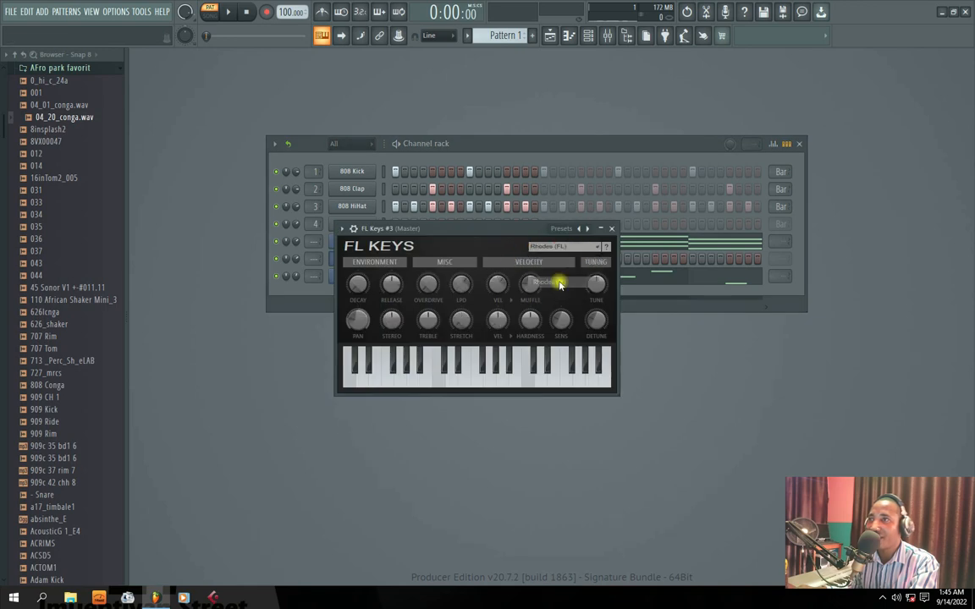
click(612, 229)
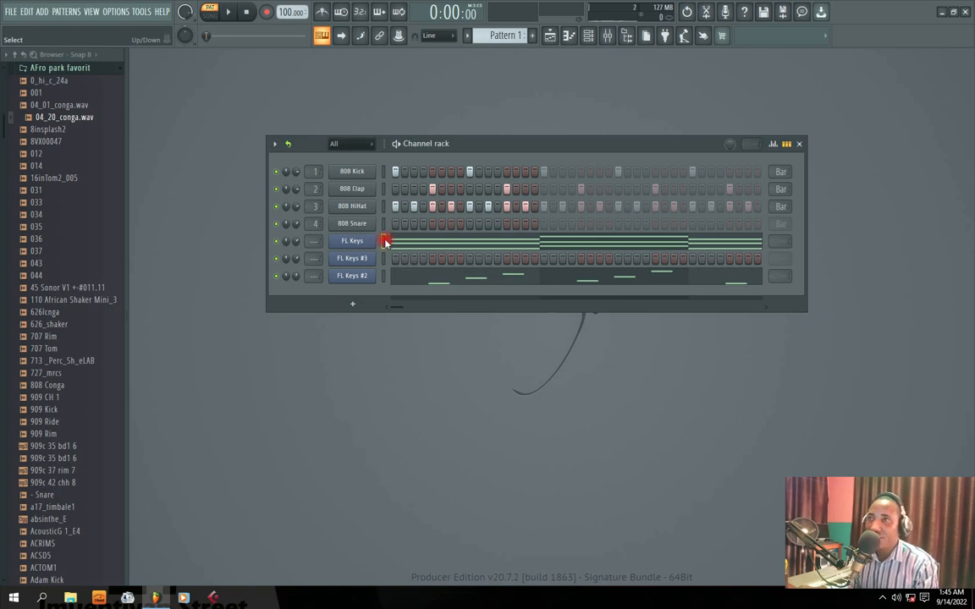
Select the FL Keys channel in the Channel rack and copy its chord notes
click(14, 10)
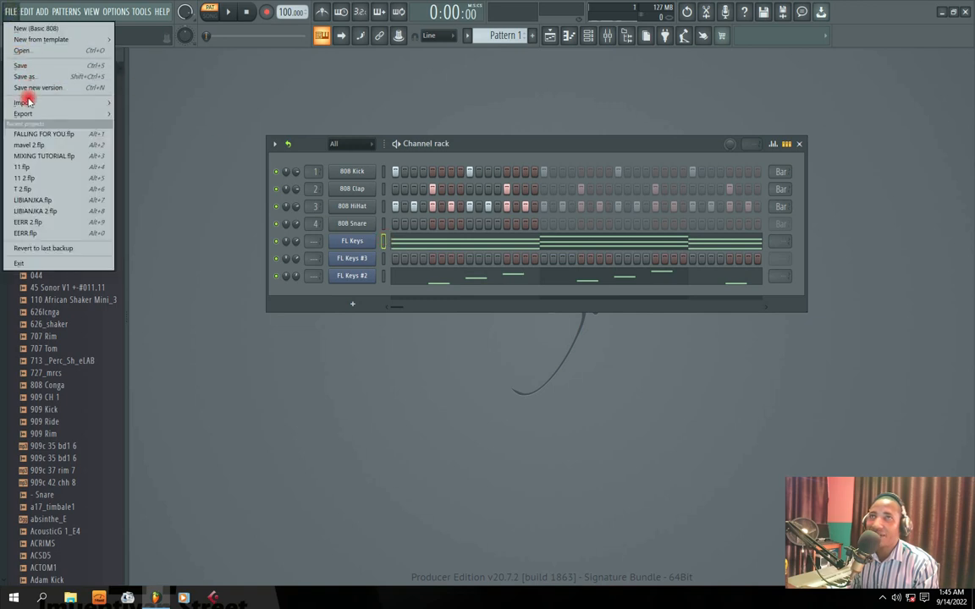
mouse_move(30, 15)
mouse_move(66, 11)
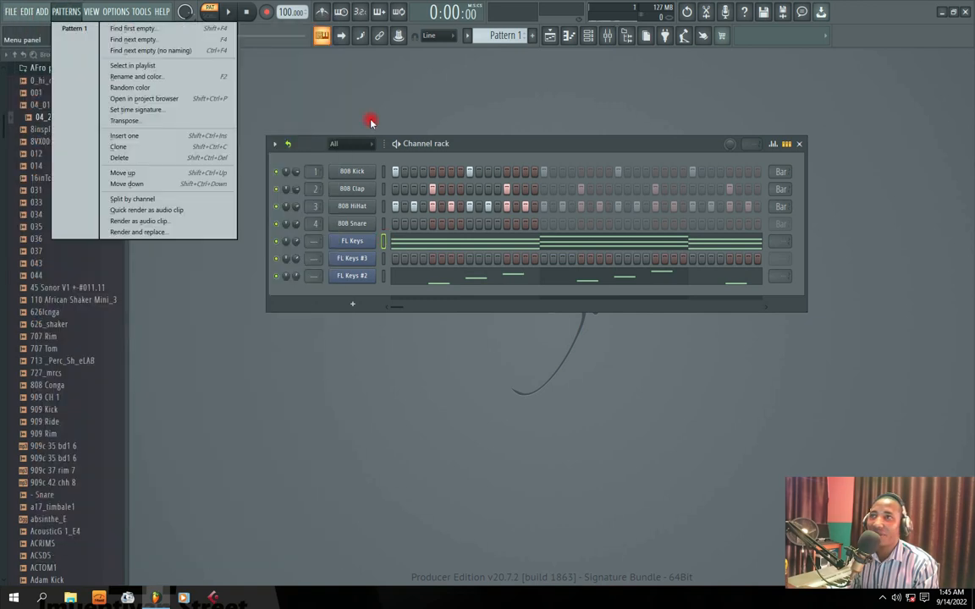
click(382, 241)
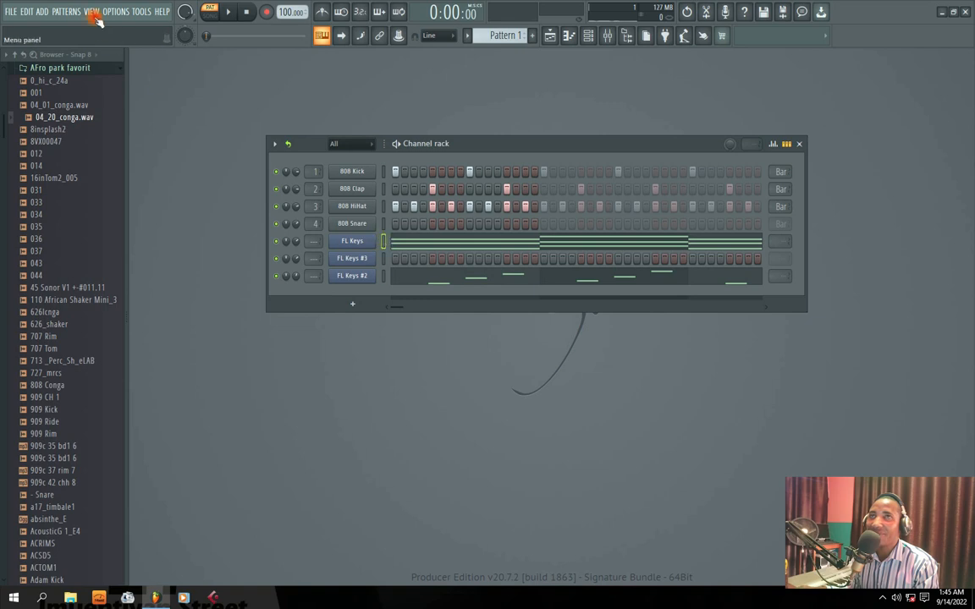
click(26, 11)
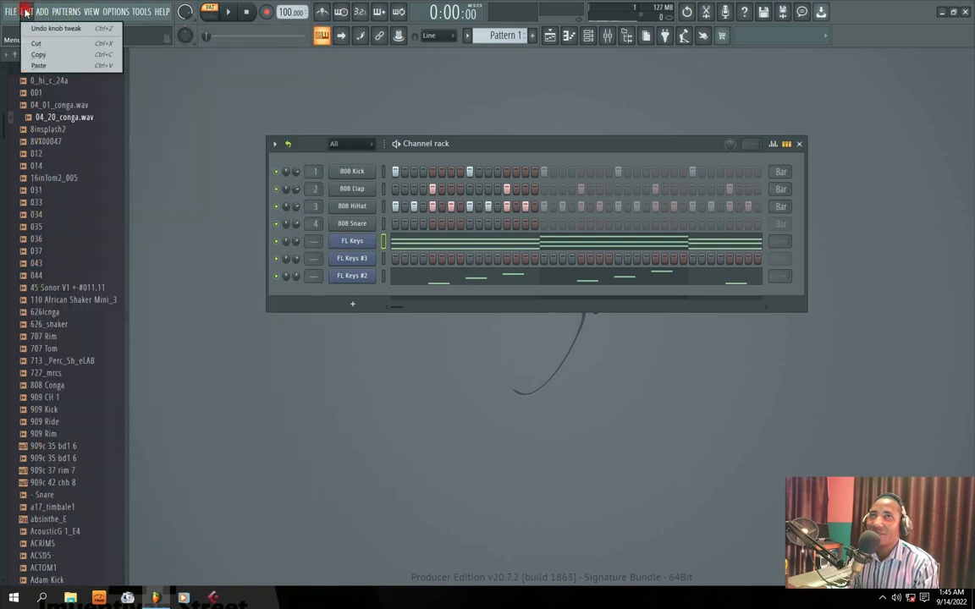
click(38, 55)
Select the FL Keys #3 channel and paste the copied chord progression into it
click(383, 262)
click(359, 260)
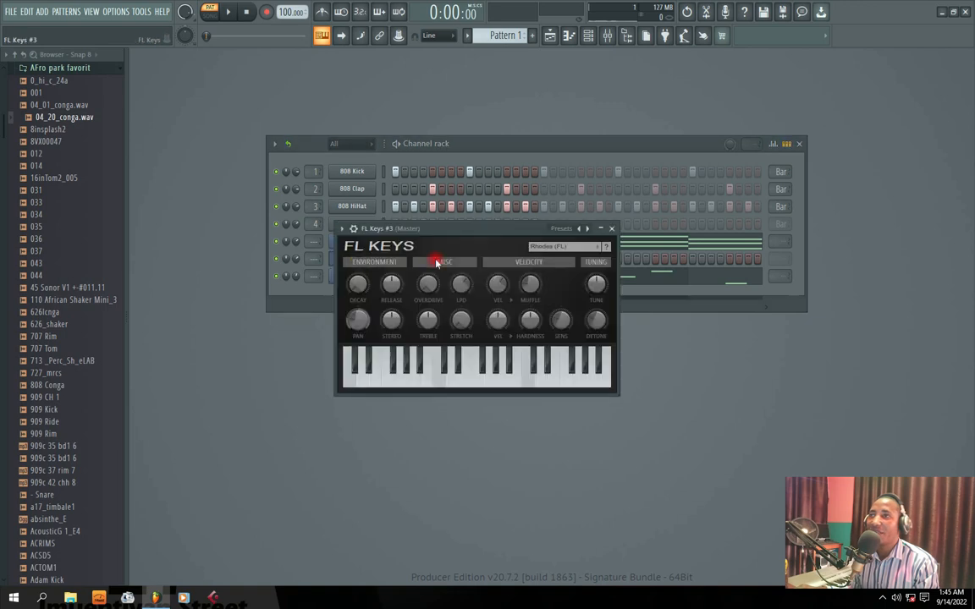
click(612, 229)
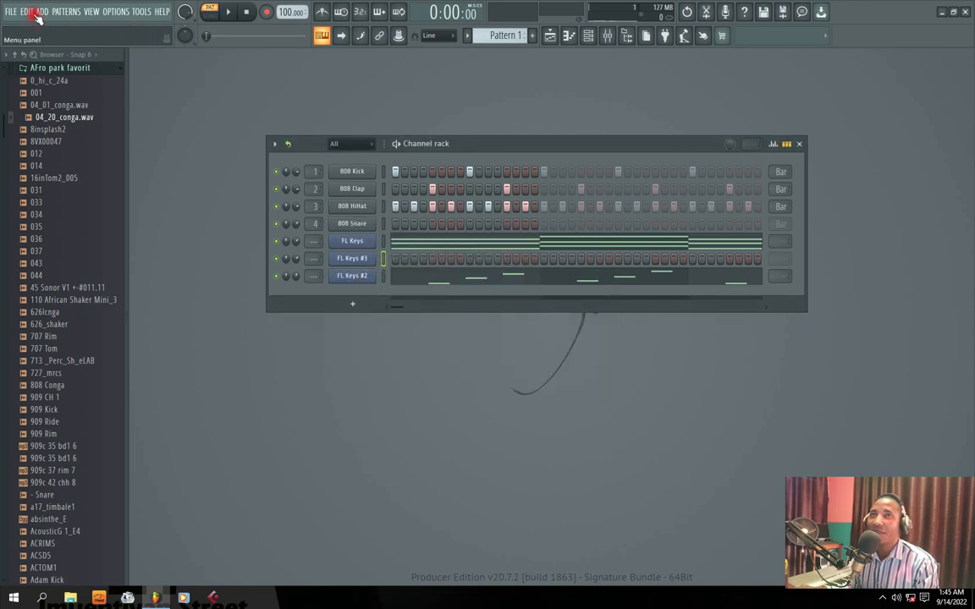
click(35, 15)
click(38, 67)
click(362, 260)
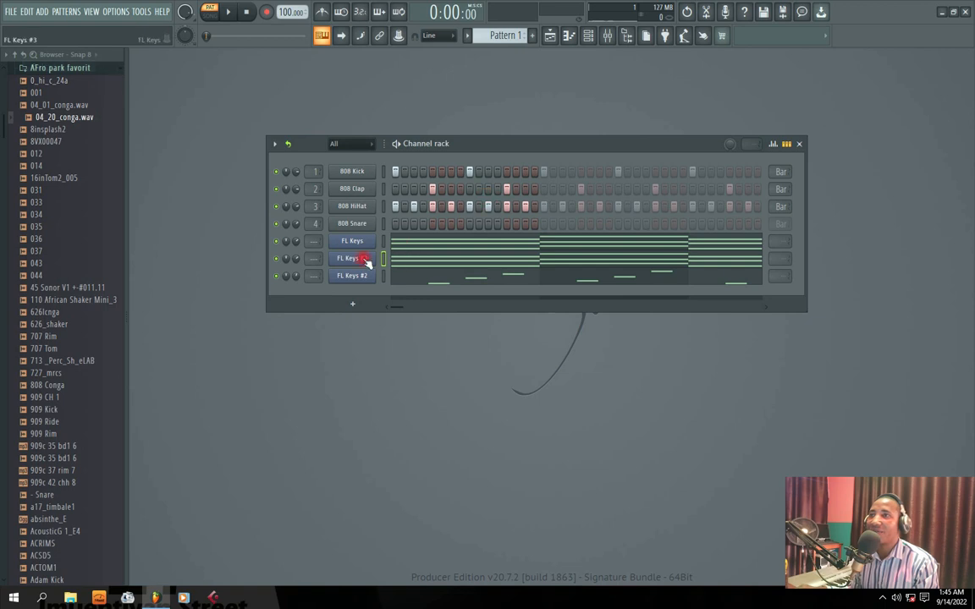
Audition FL Keys #3 over the drums at about 43% volume with the other keys muted, and compare it with FL Keys alone
key(space)
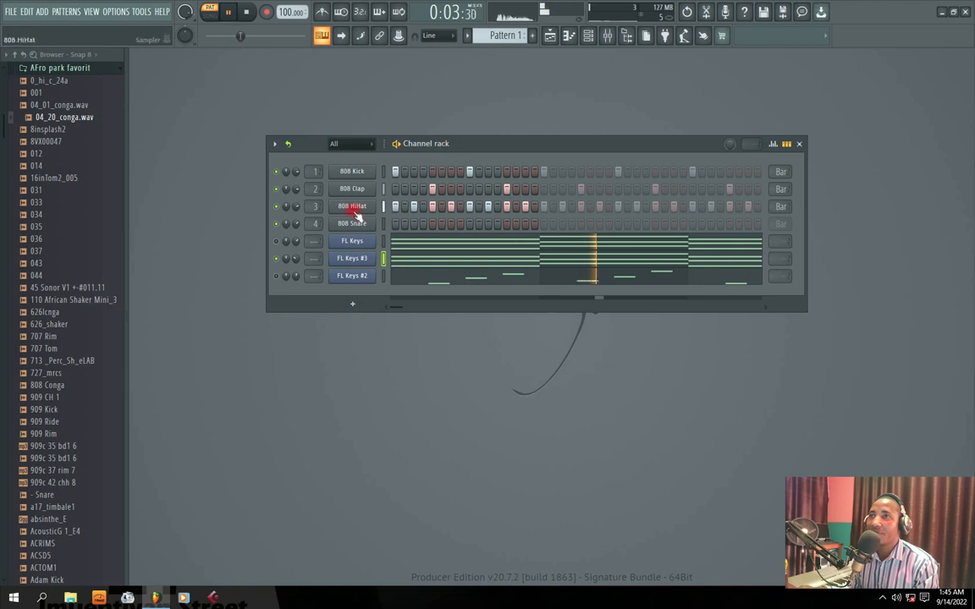
key(space)
click(276, 260)
key(space)
key(space)
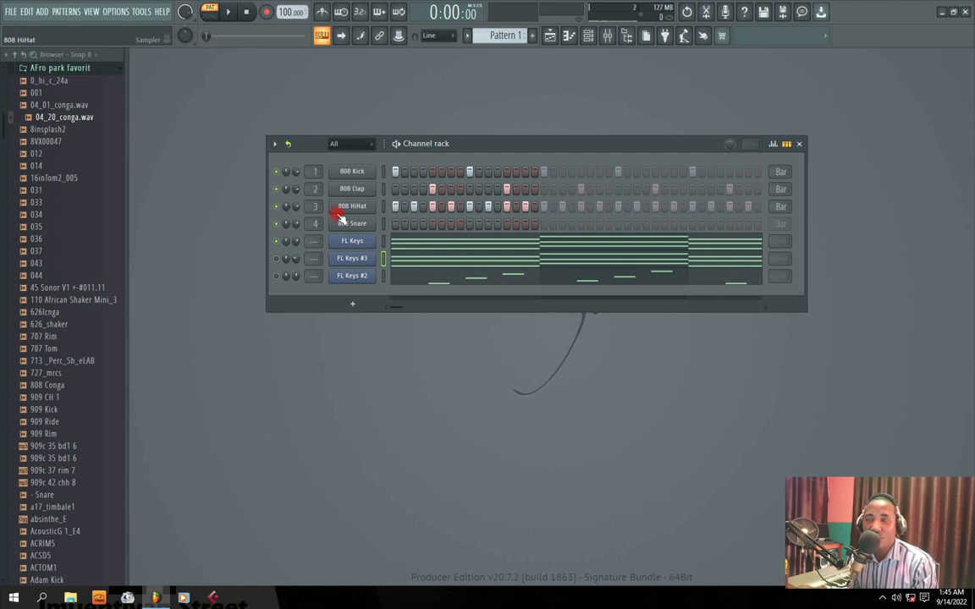
Unmute FL Keys #3 and play it together with the original FL Keys chords
key(space)
click(277, 259)
drag(468, 143, 429, 142)
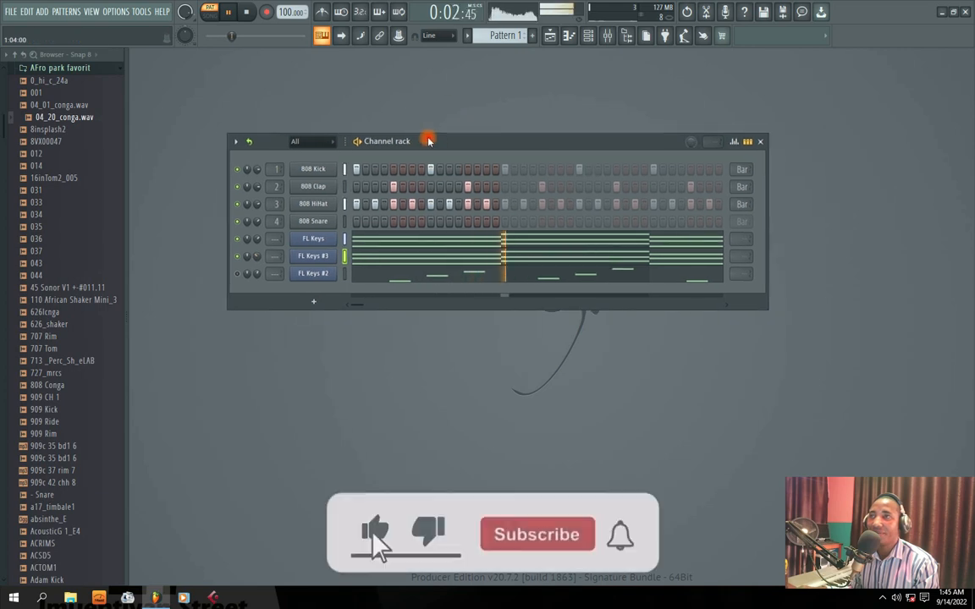
key(space)
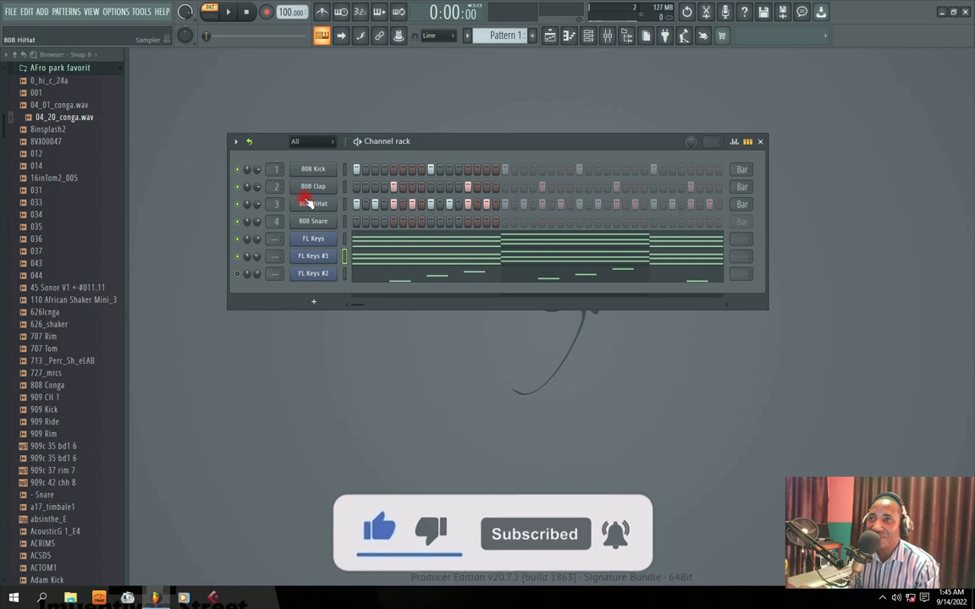
Play the pattern with FL Keys #2 unmuted and raise the FL Keys #3 channel volume to about 67%
key(space)
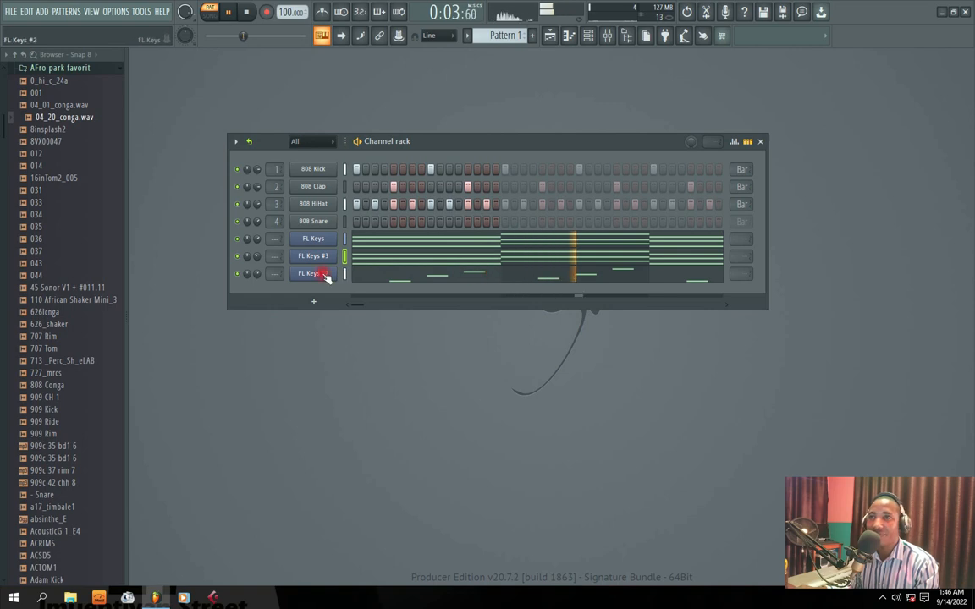
drag(256, 257, 256, 251)
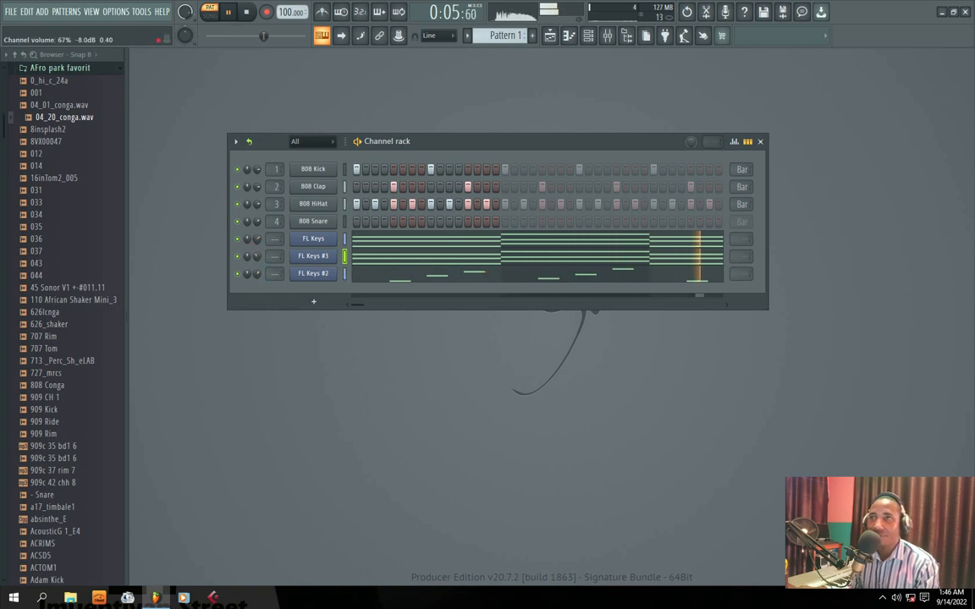
drag(430, 145, 453, 189)
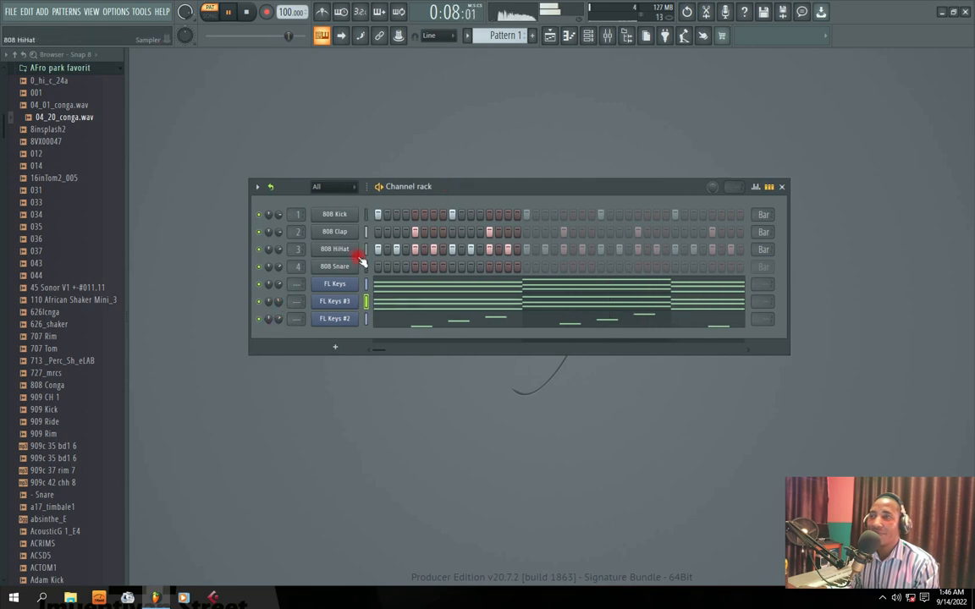
Mute the original FL Keys channel during playback and look through the sound options of FL Keys #2
click(259, 284)
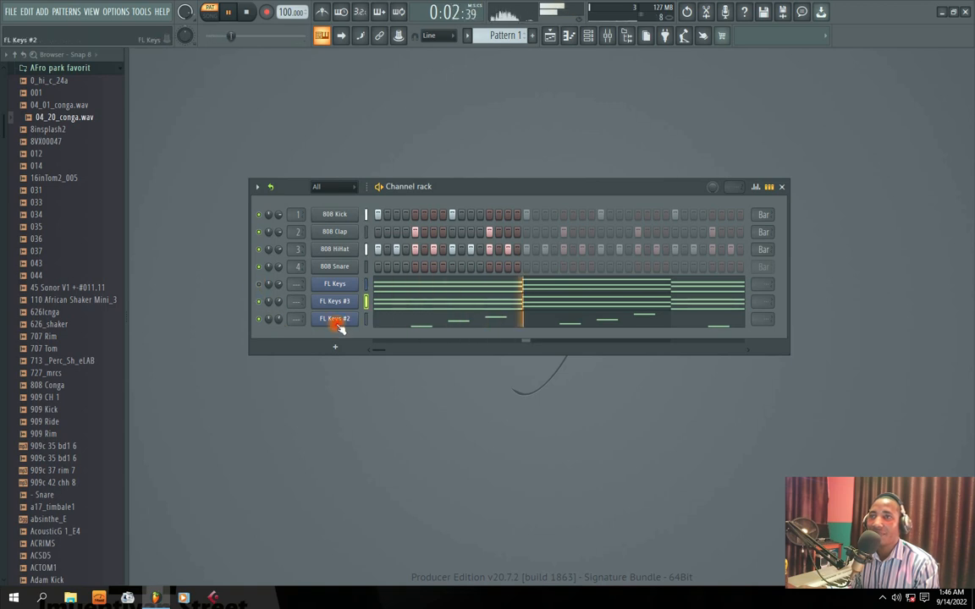
click(335, 319)
click(535, 250)
click(537, 286)
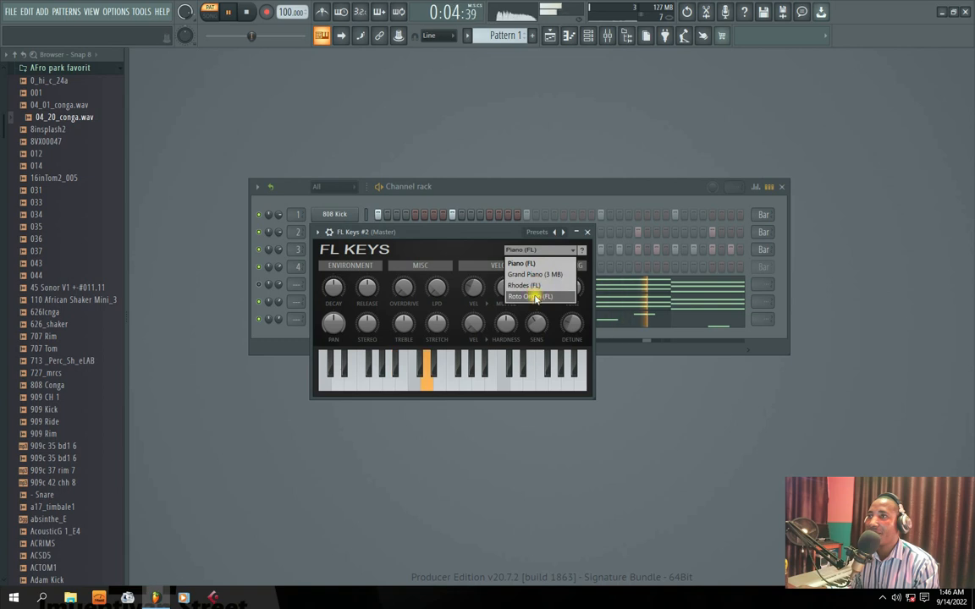
click(587, 232)
click(269, 321)
click(333, 303)
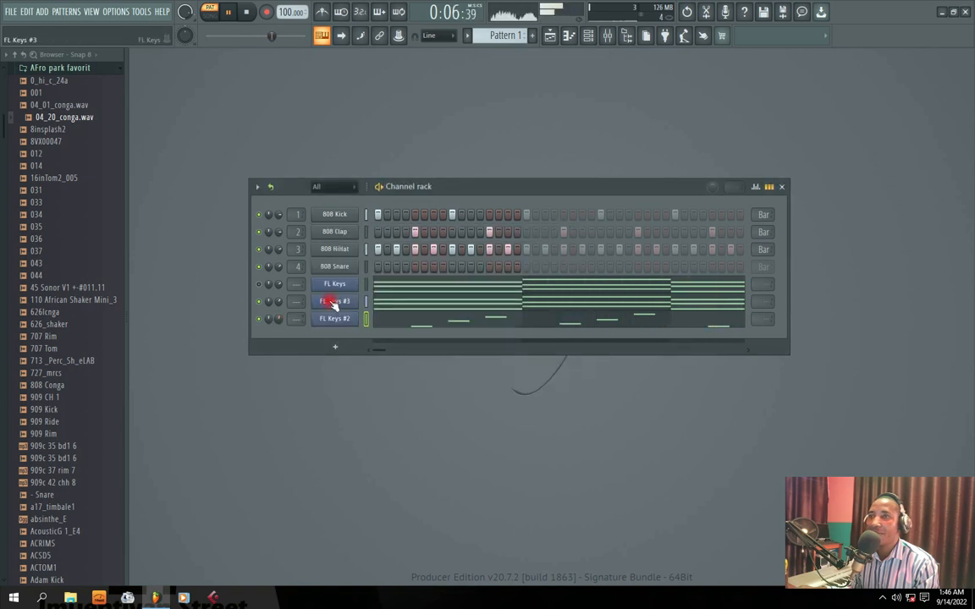
Try the Rhodes (FL) sound on FL Keys #2, settle on Grand Piano (3 MB), and listen to the pattern
click(332, 320)
click(534, 249)
click(524, 286)
drag(479, 231, 485, 231)
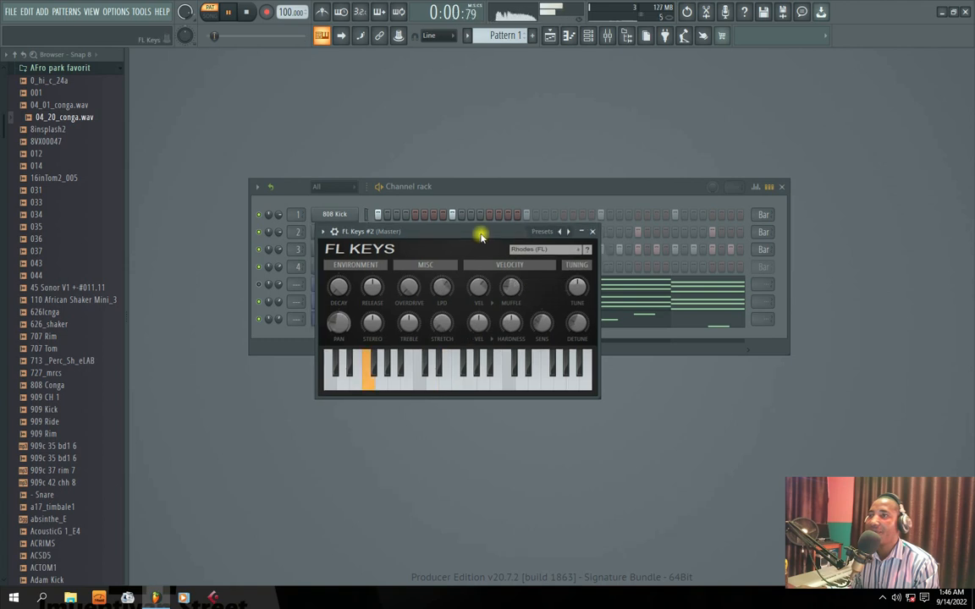
click(542, 251)
click(546, 273)
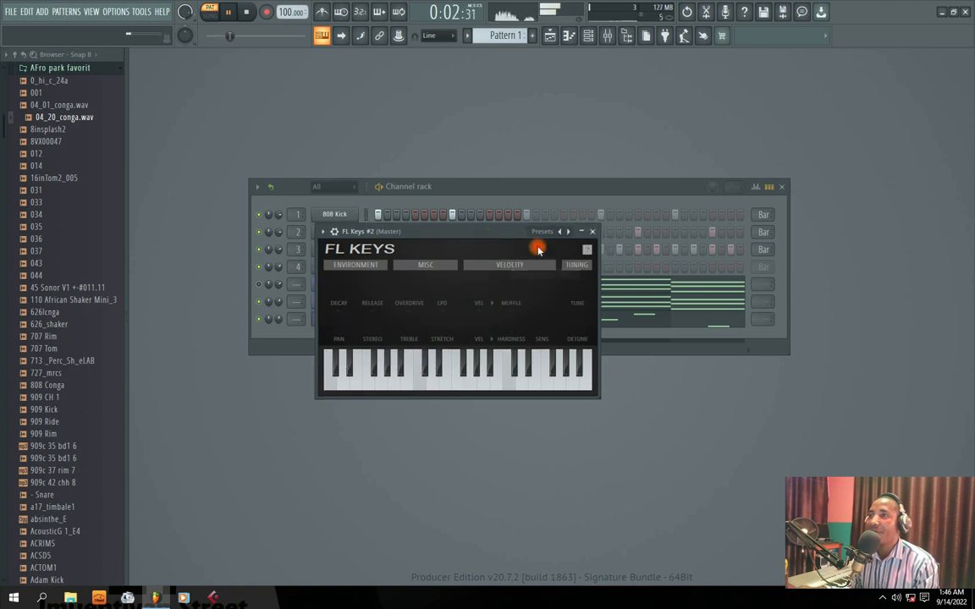
click(593, 232)
mouse_move(453, 192)
mouse_down()
mouse_move(483, 203)
mouse_move(463, 201)
mouse_up()
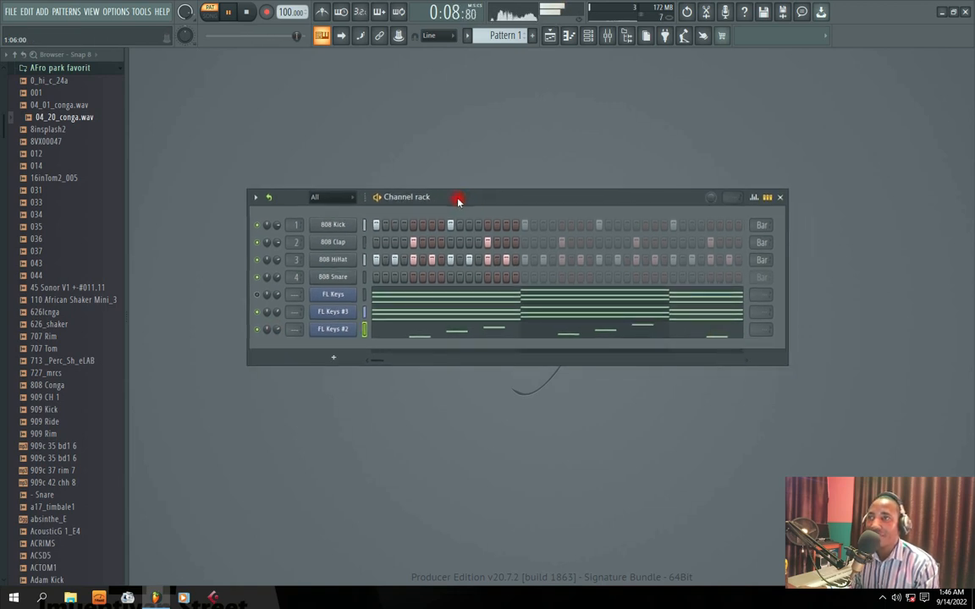
key(space)
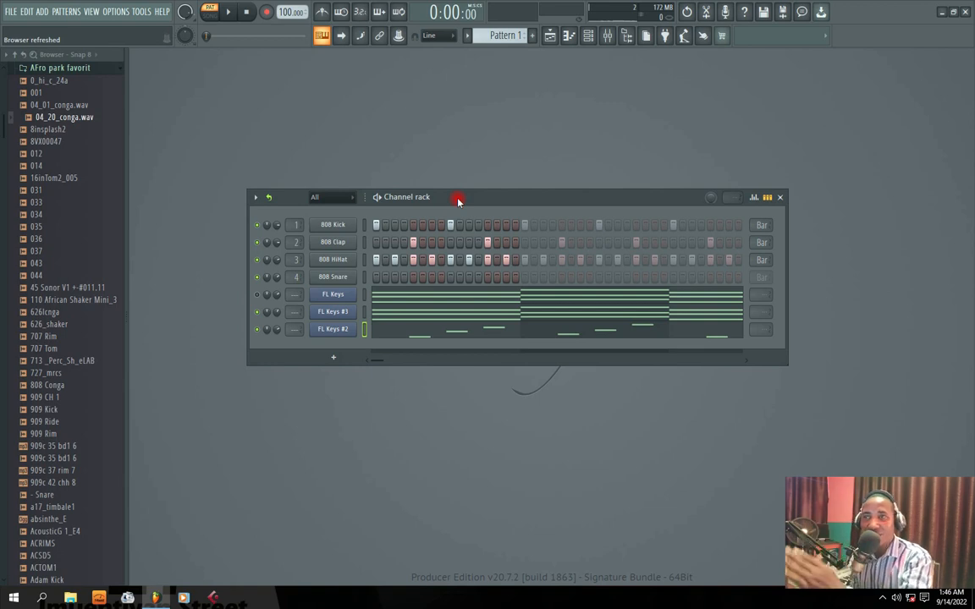
Open the FL Keys #3 piano roll and try selecting the lowest notes of the chords
drag(458, 201, 486, 186)
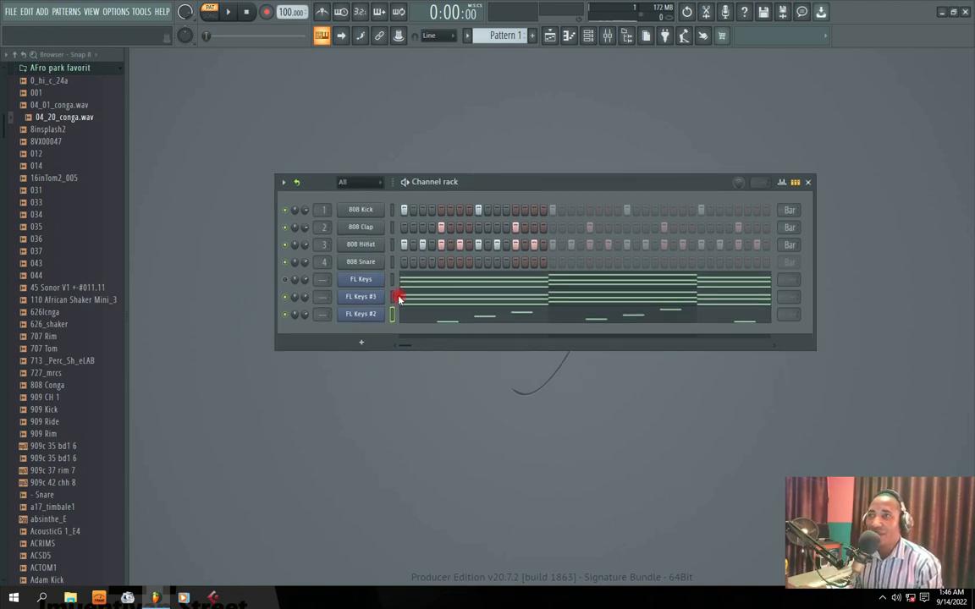
click(424, 302)
drag(228, 290, 387, 313)
drag(495, 292, 537, 346)
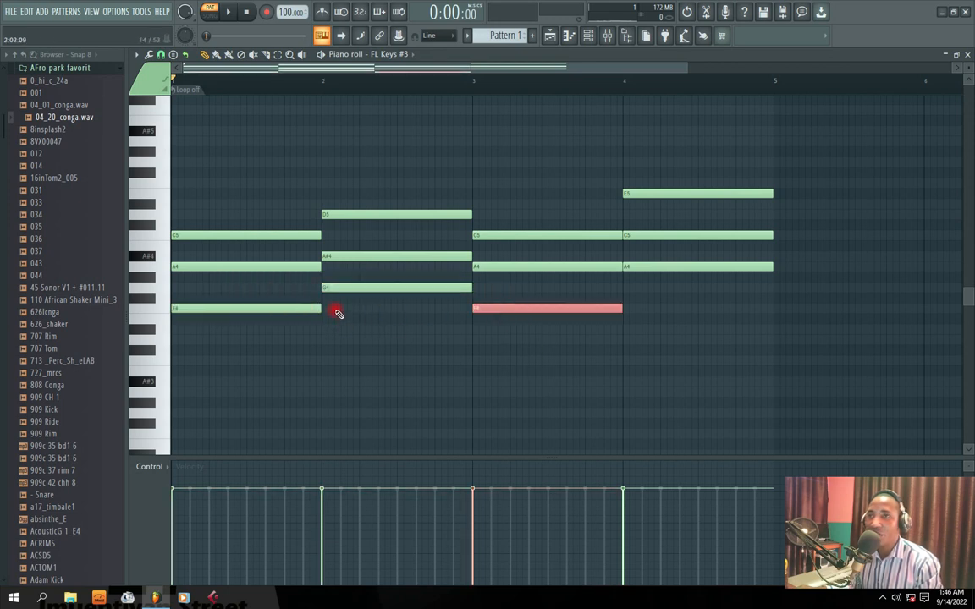
click(336, 313)
click(157, 312)
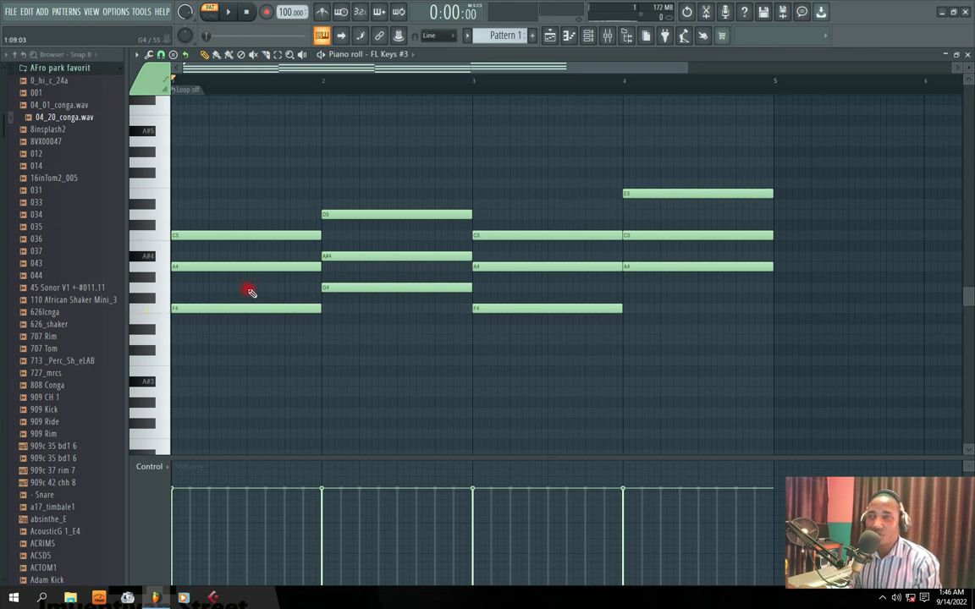
Select the lowest note of each of the four chords (F4, G4, F4 and A4) and copy them
ctrl+click(252, 308)
ctrl+click(354, 288)
ctrl+click(511, 308)
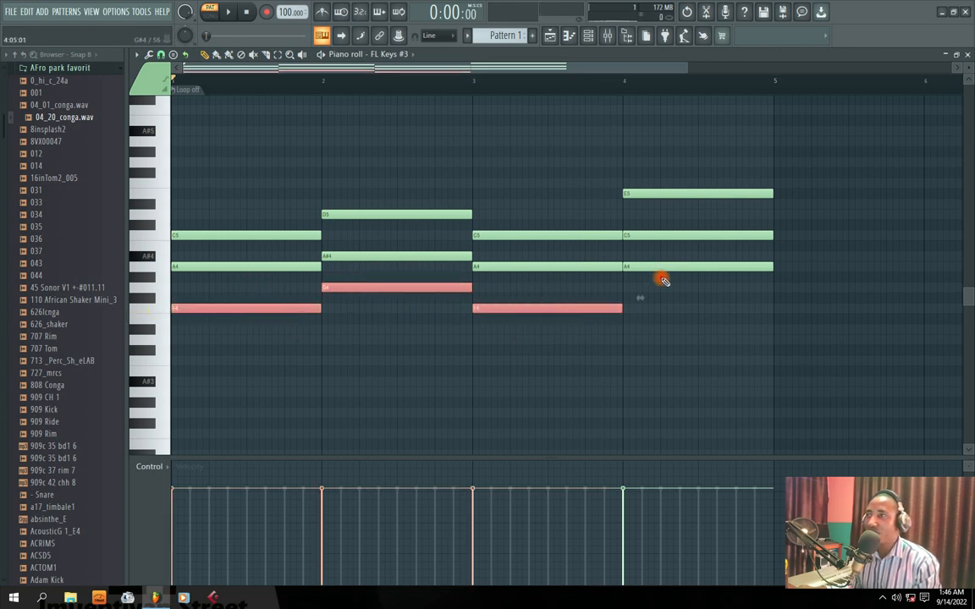
ctrl+click(659, 267)
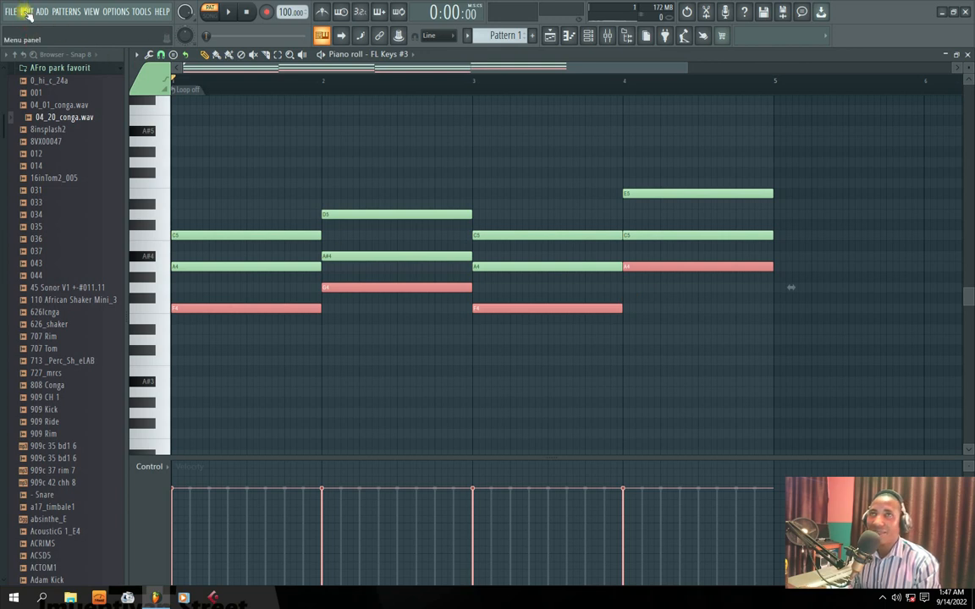
click(26, 12)
click(37, 52)
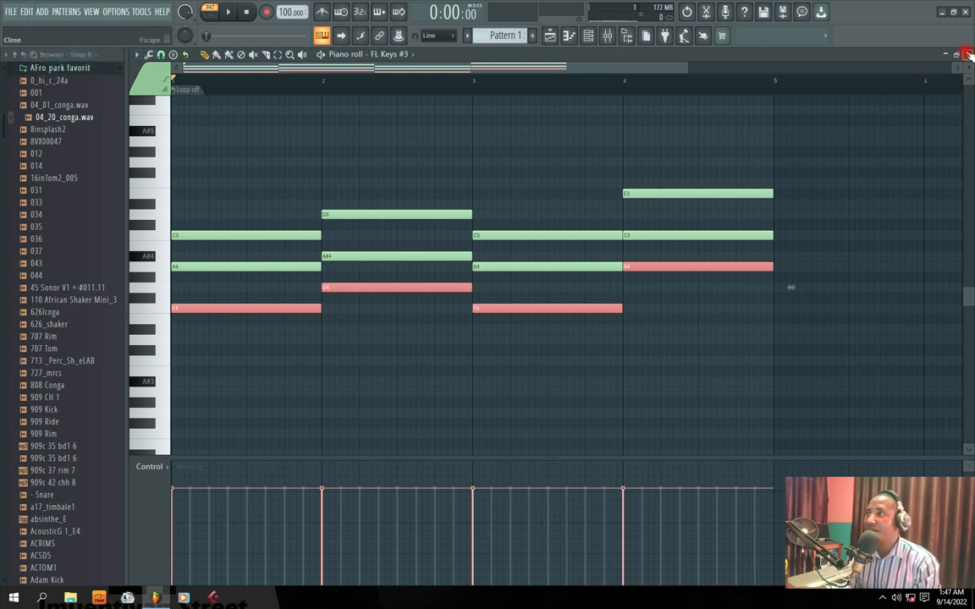
Close the piano roll and add a BooBass channel to the Channel rack
click(969, 53)
click(343, 342)
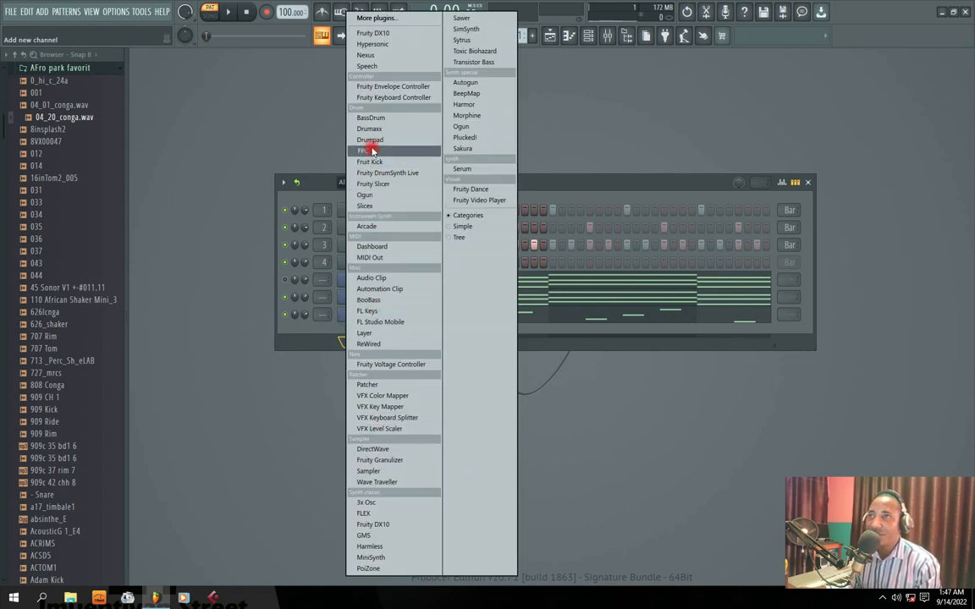
click(372, 301)
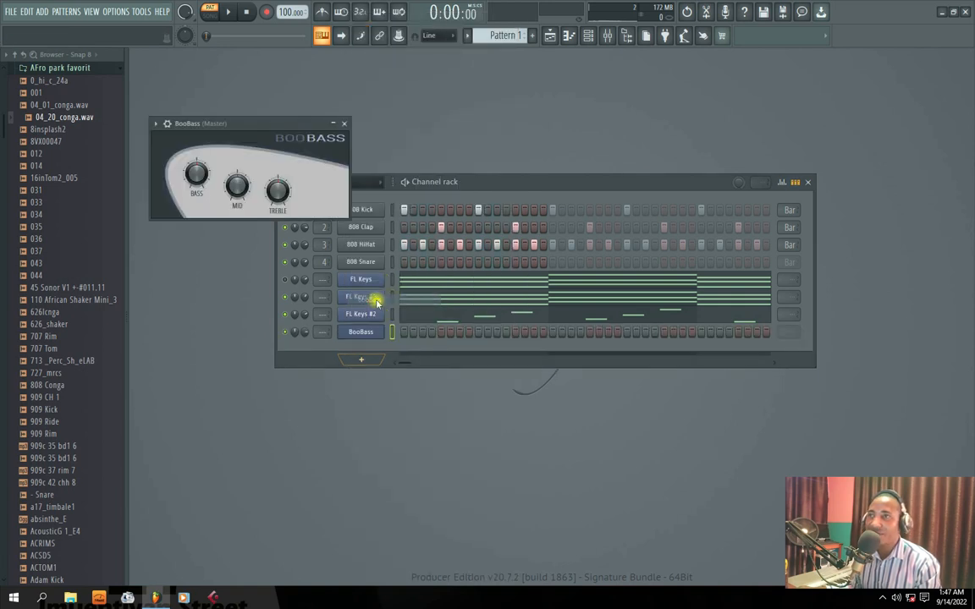
Paste the copied lowest chord notes into the BooBass piano roll, play them briefly and close the piano roll
click(341, 125)
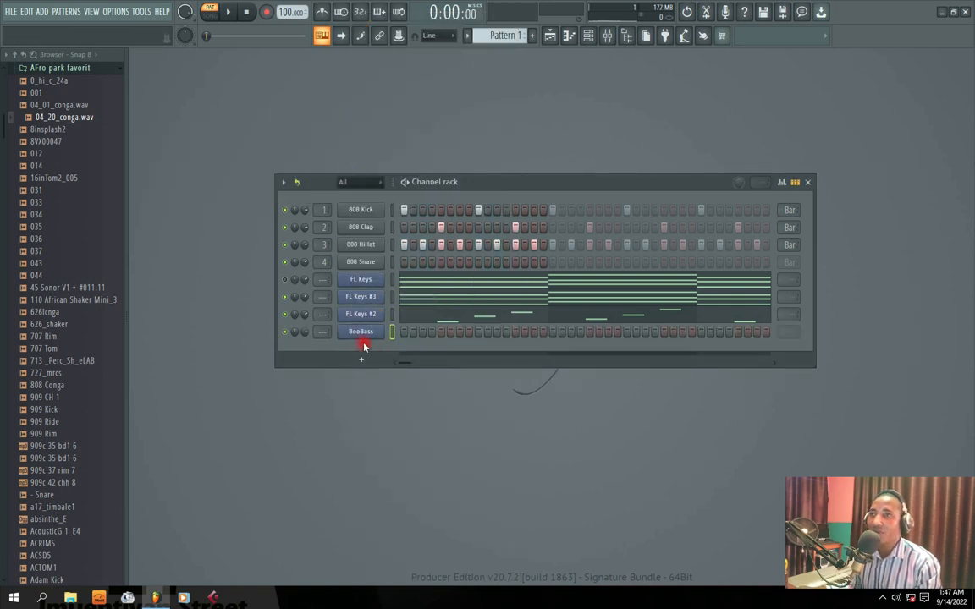
right_click(367, 334)
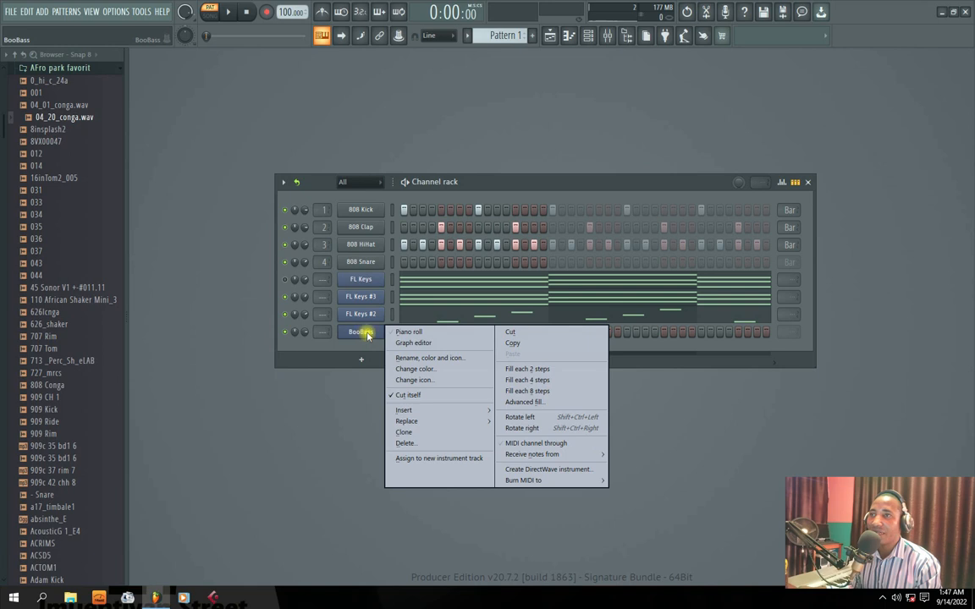
click(412, 334)
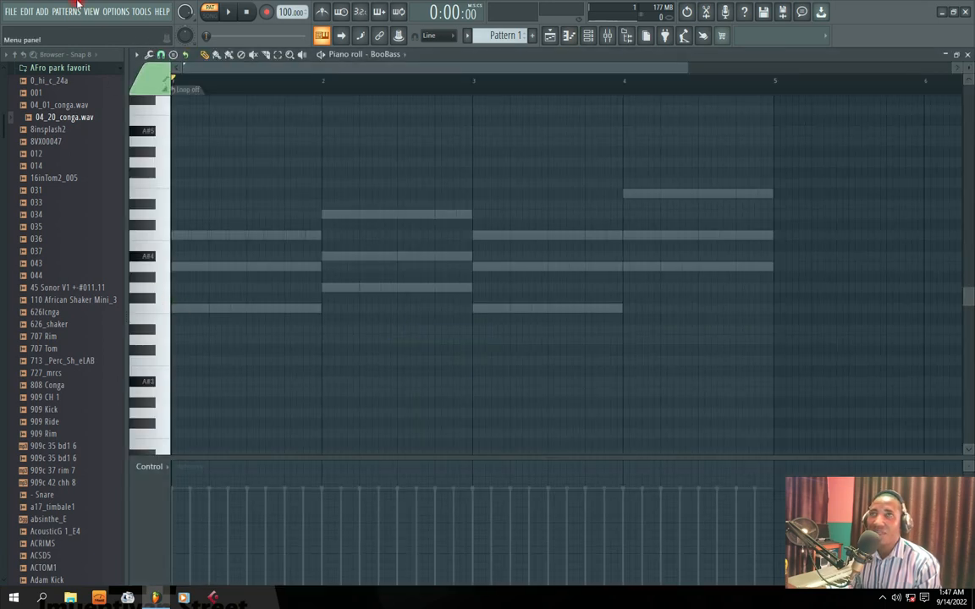
click(28, 13)
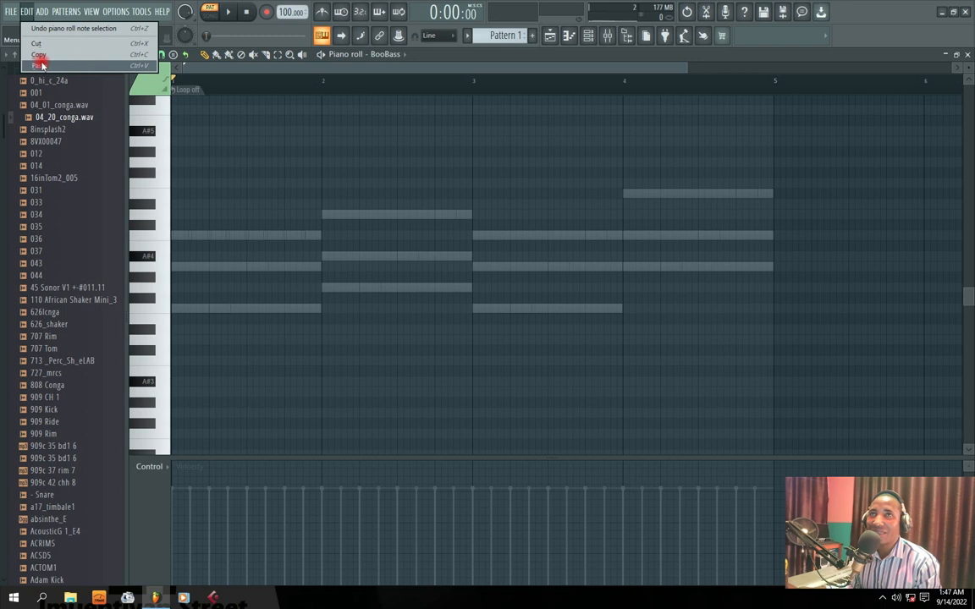
click(36, 64)
key(space)
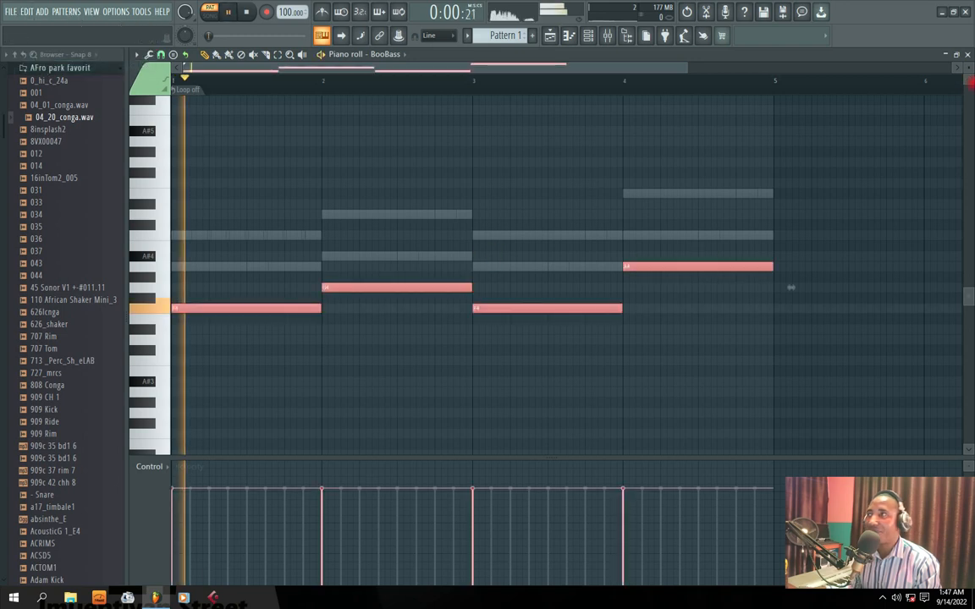
click(968, 56)
Solo the BooBass channel and listen to its bass line while checking the Mid and Treble controls
key(space)
right_click(286, 332)
click(291, 336)
key(space)
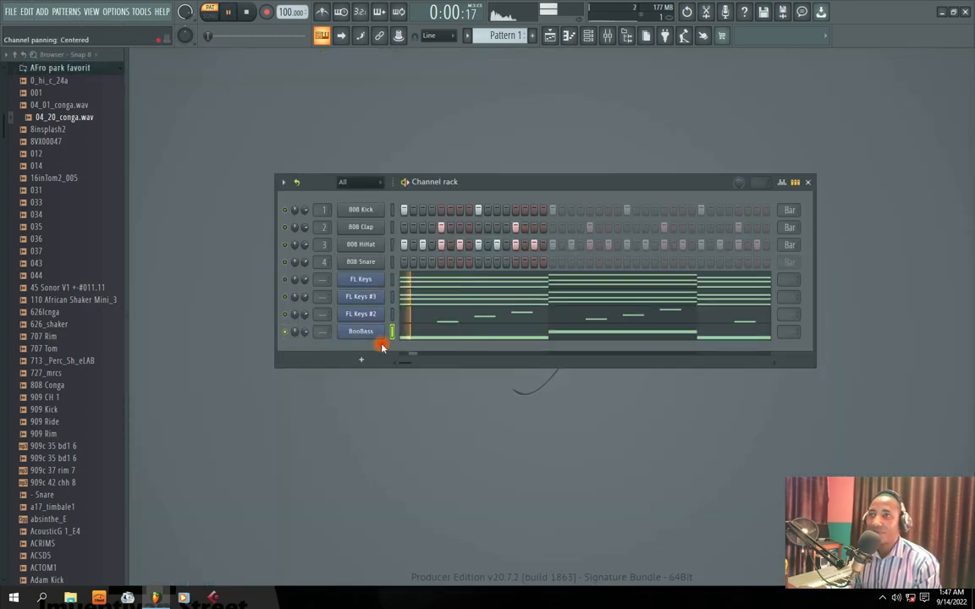
click(376, 335)
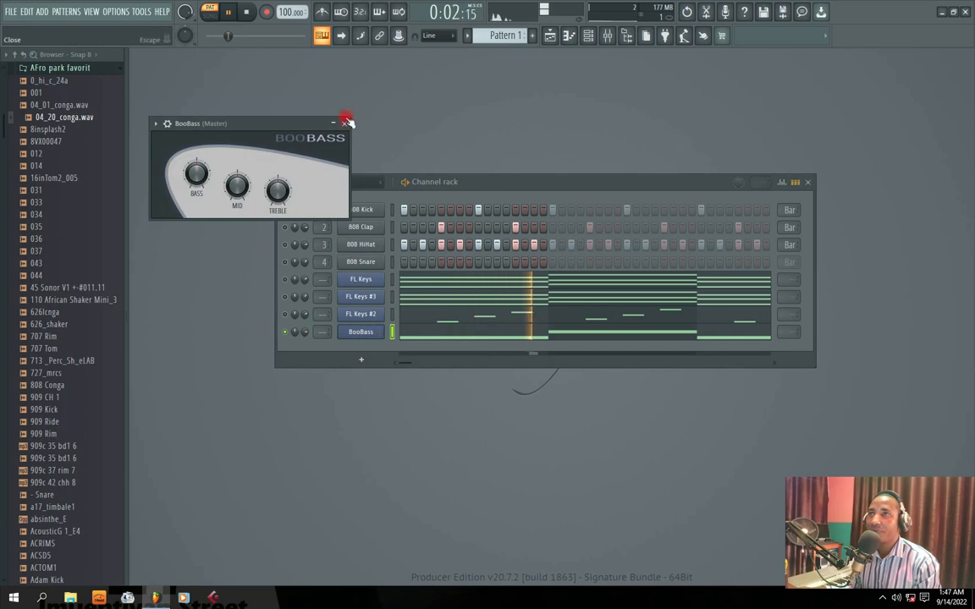
click(278, 189)
mouse_move(242, 186)
mouse_down()
mouse_move(252, 122)
mouse_move(243, 188)
mouse_up()
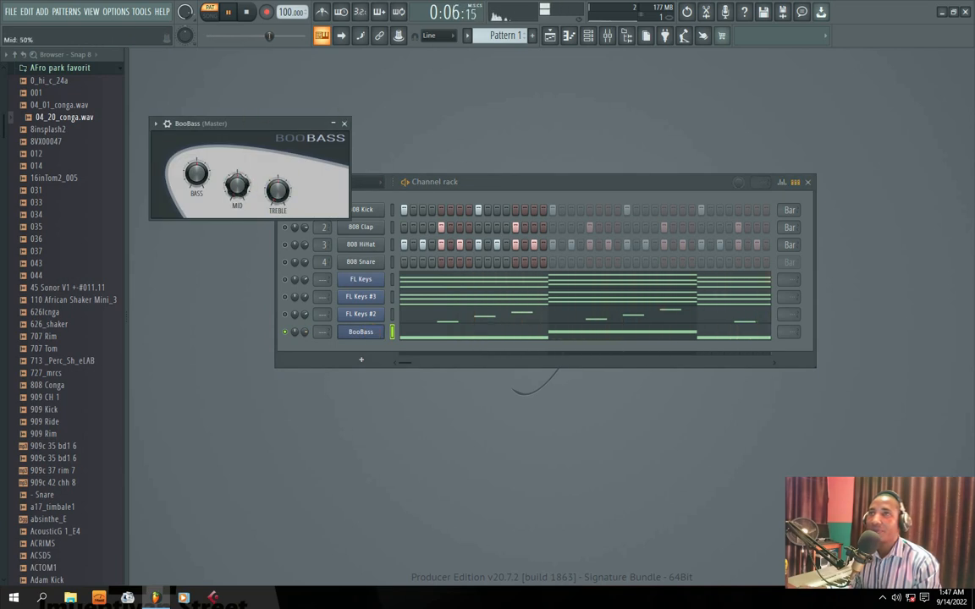
click(345, 122)
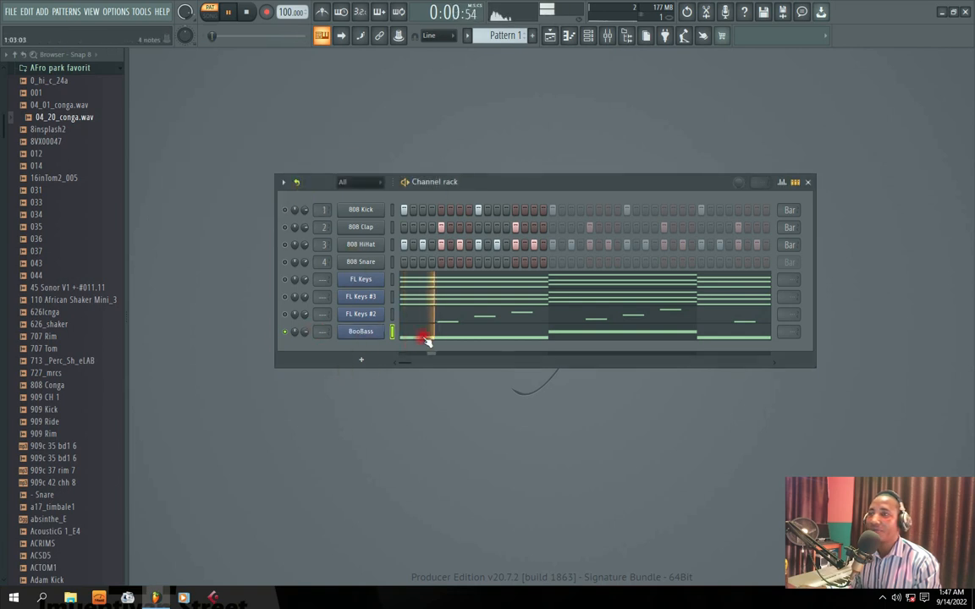
key(space)
Clone the BooBass channel and close the clone's plugin window
right_click(362, 331)
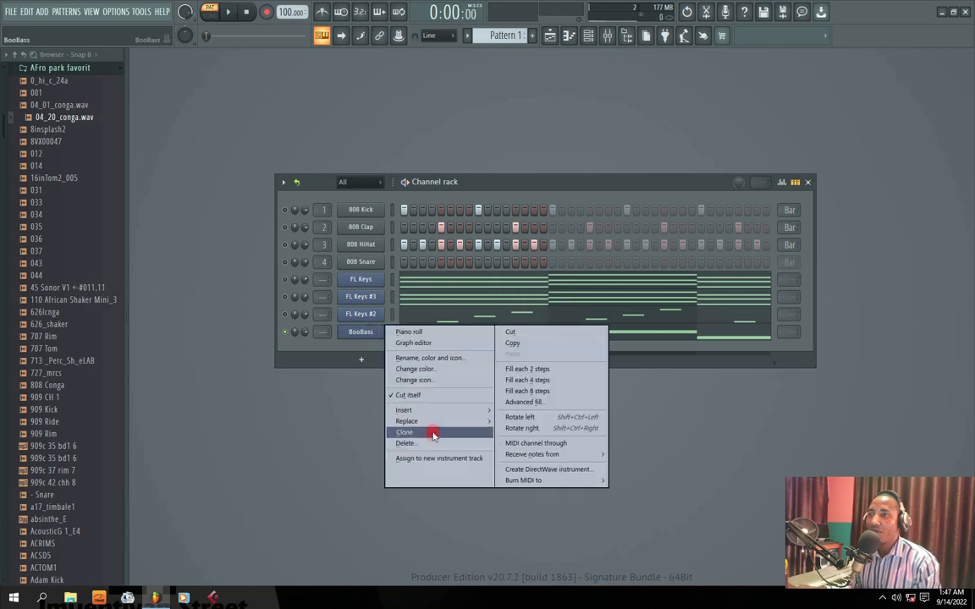
click(396, 390)
click(357, 139)
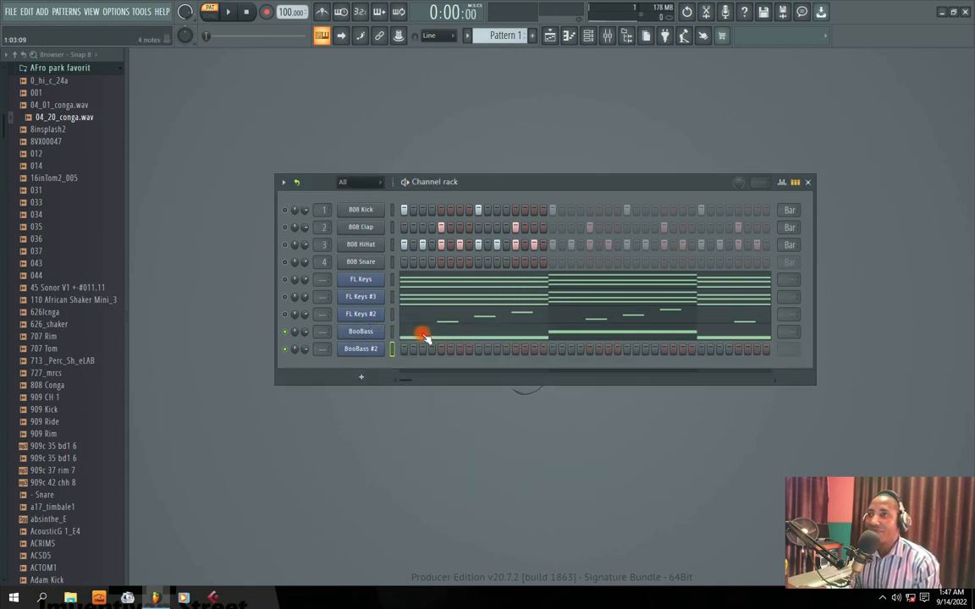
Copy all the arpeggio notes from the FL Keys #2 piano roll and close it
click(399, 316)
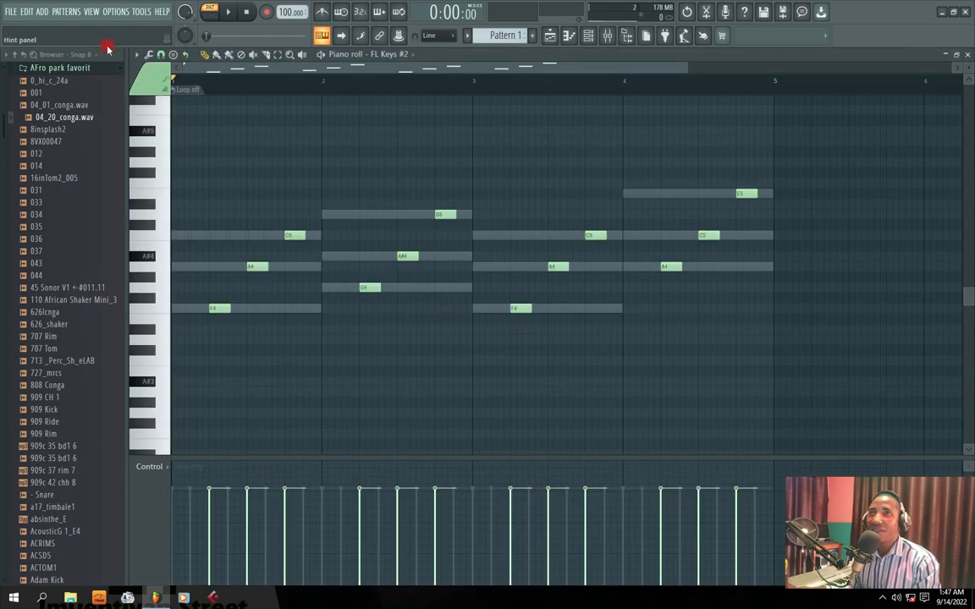
click(31, 11)
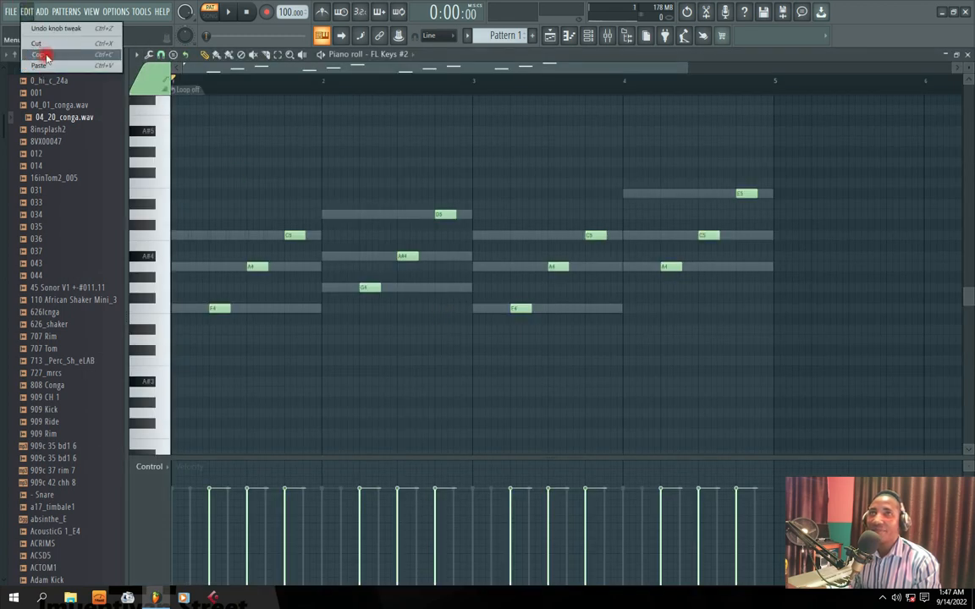
click(45, 54)
click(968, 54)
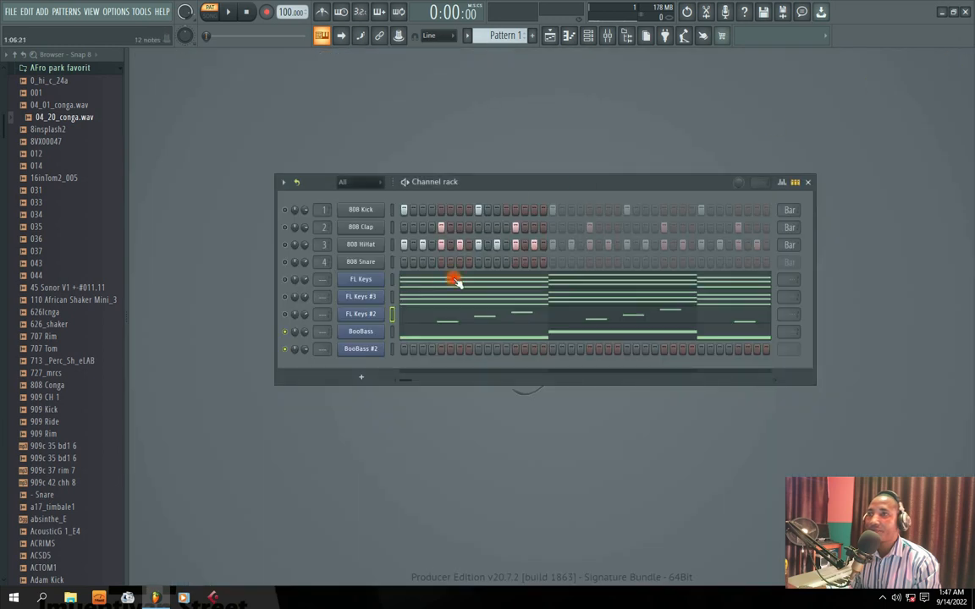
Paste the arpeggio notes into the BooBass #2 piano roll and close it
click(363, 349)
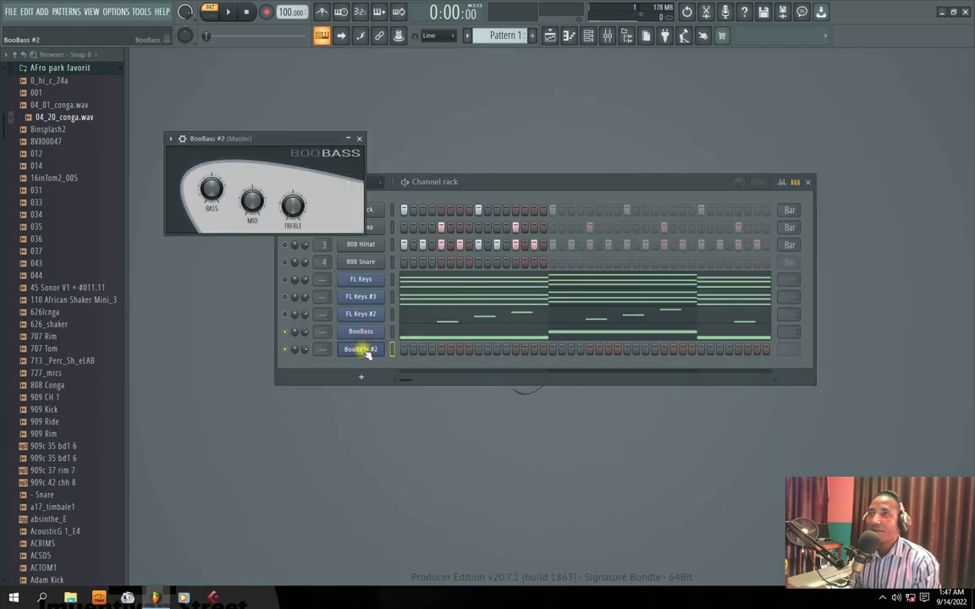
click(360, 138)
right_click(362, 347)
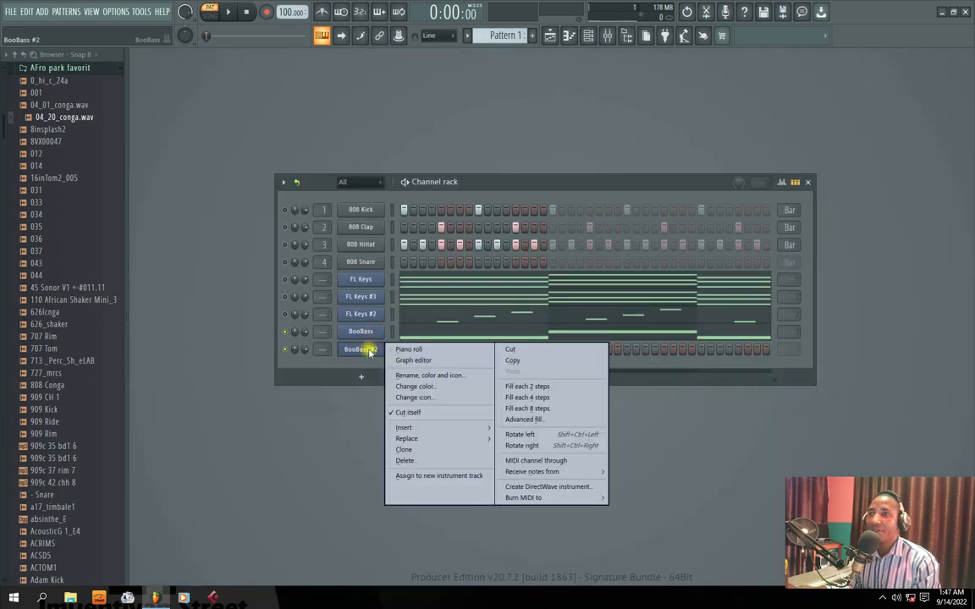
click(403, 347)
click(28, 11)
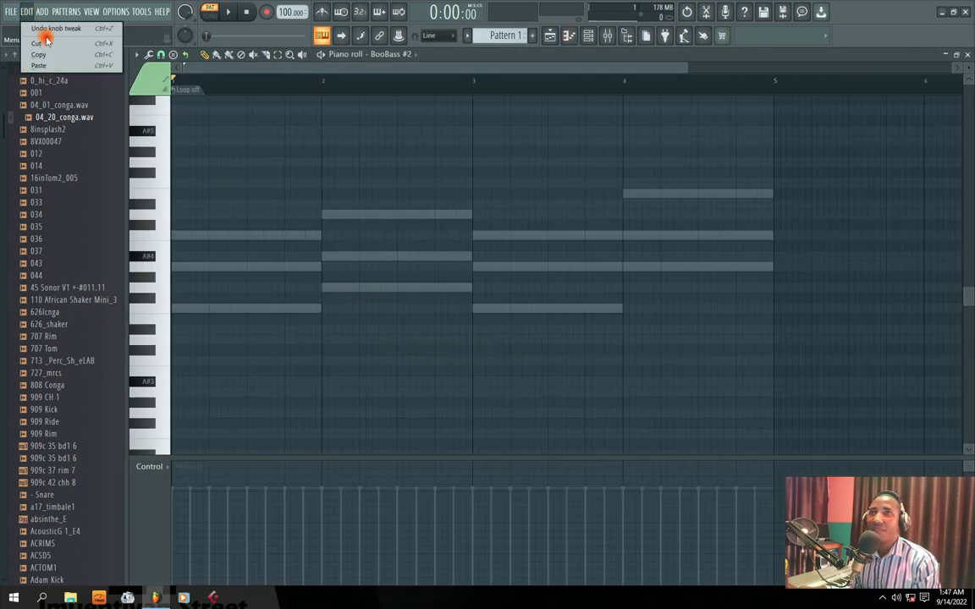
click(51, 64)
click(967, 56)
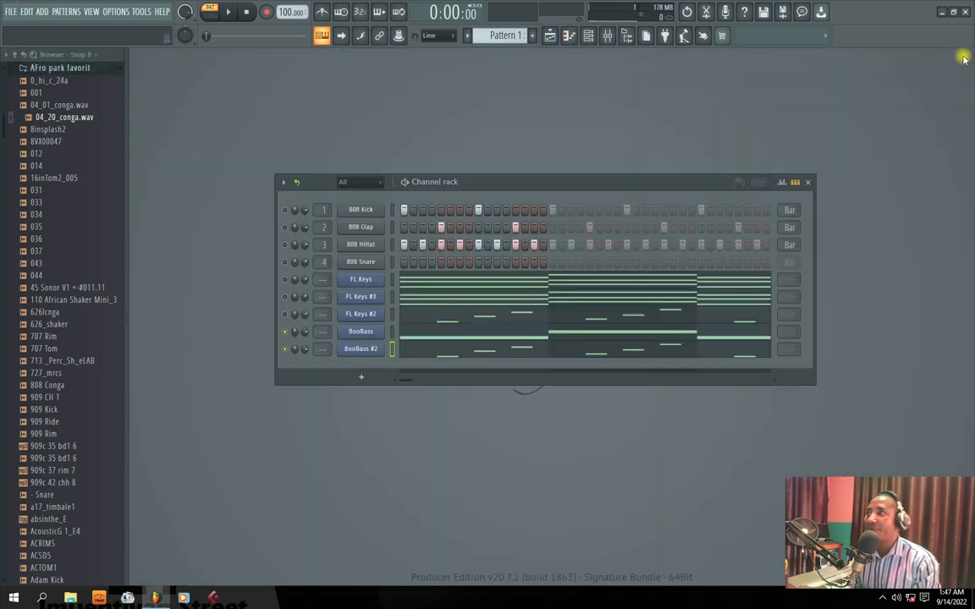
Mute BooBass, then listen to BooBass #2 alone while setting its channel volume to about 73%
key(space)
click(285, 332)
mouse_move(304, 350)
mouse_down()
mouse_move(304, 335)
mouse_move(305, 354)
mouse_up()
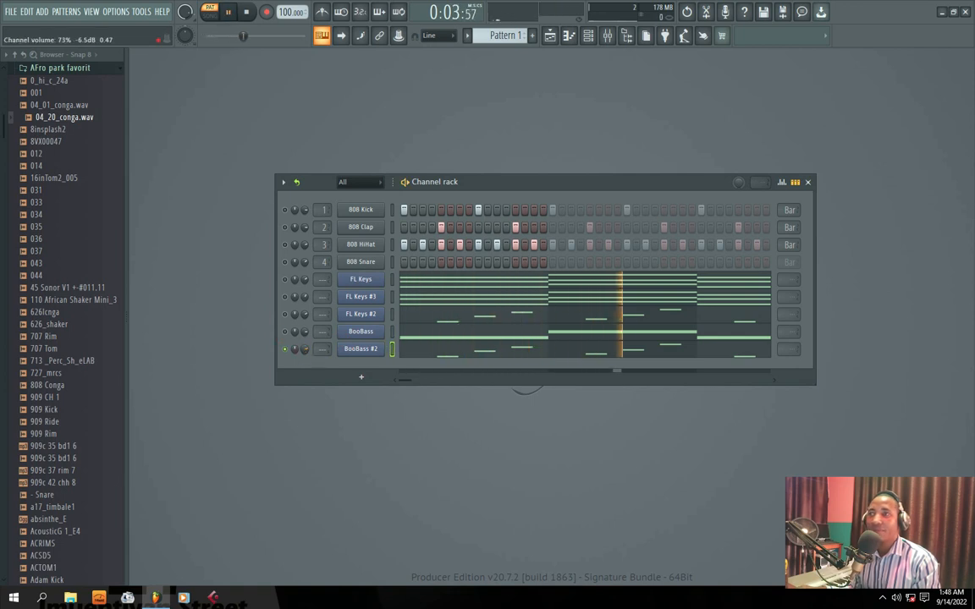
key(space)
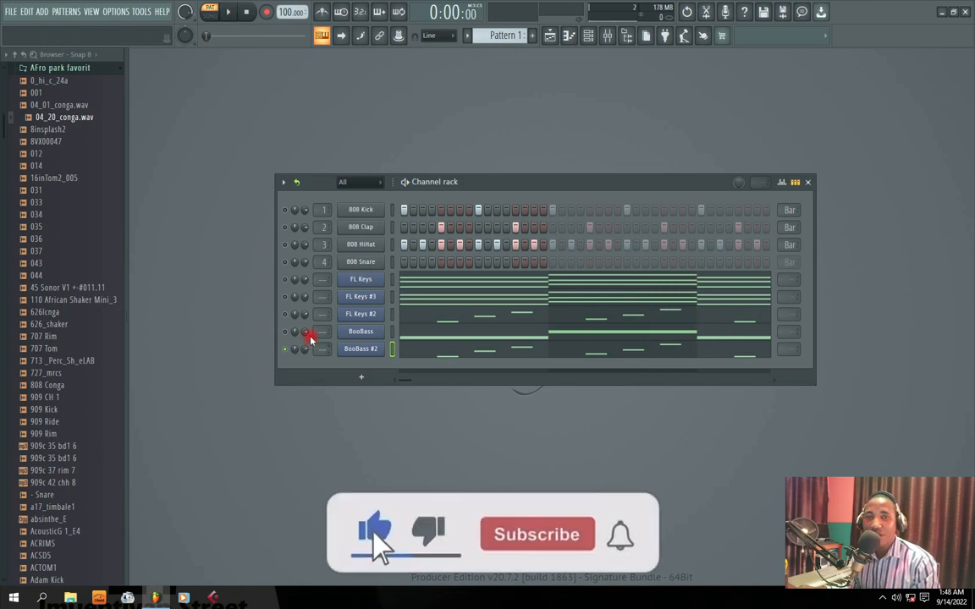
Mute BooBass #2, enable BooBass and listen to it alone for comparison
click(285, 349)
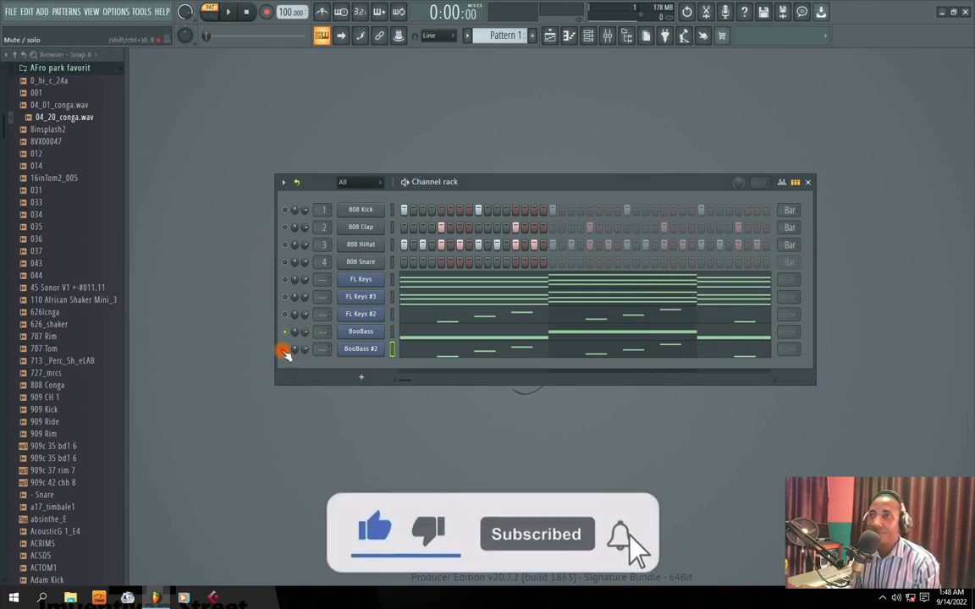
key(space)
click(297, 336)
key(space)
Unmute every channel except BooBass #2, play the full pattern and reposition the Channel rack
click(287, 296)
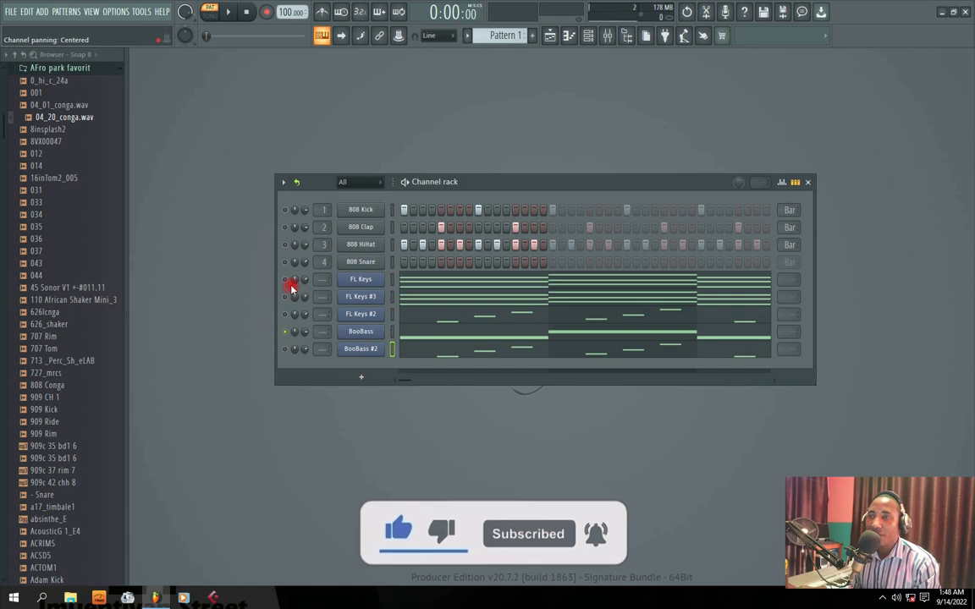
drag(286, 212, 292, 322)
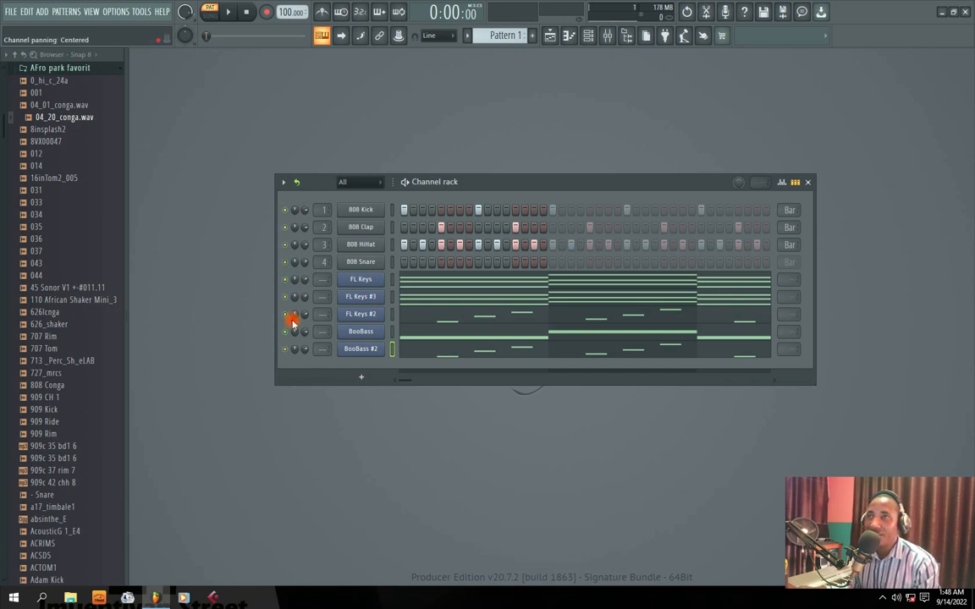
key(space)
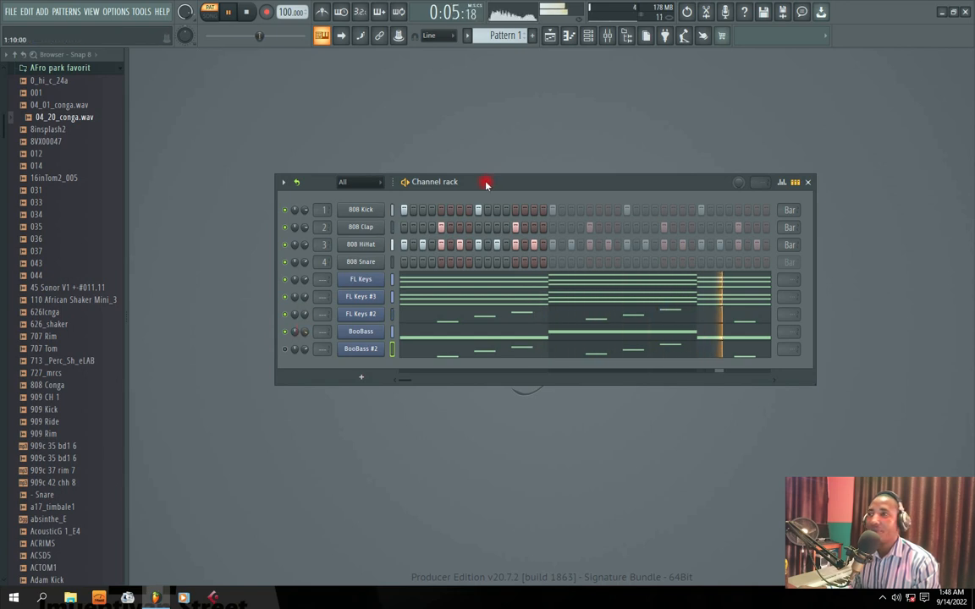
drag(513, 190, 567, 241)
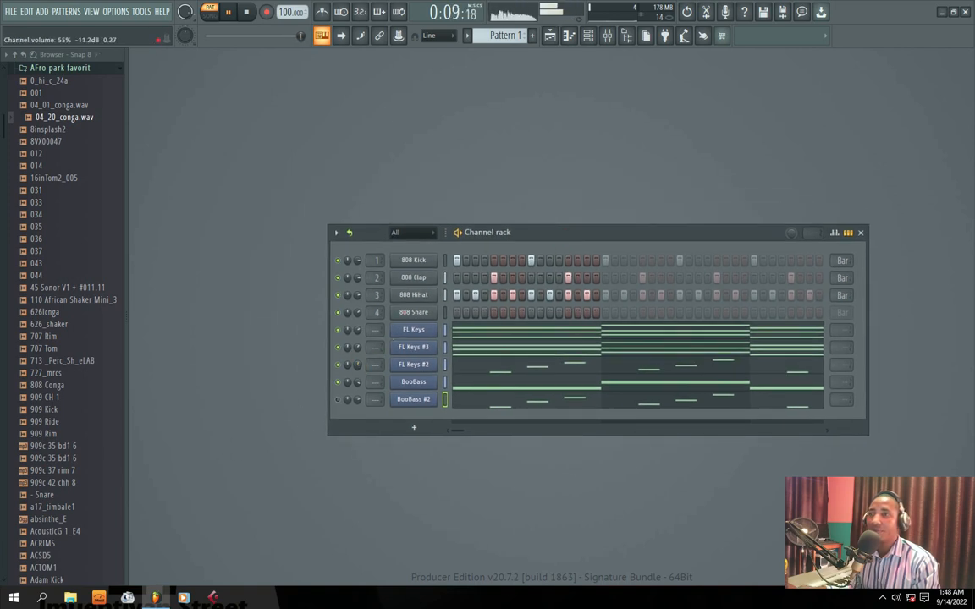
drag(520, 231, 419, 203)
key(space)
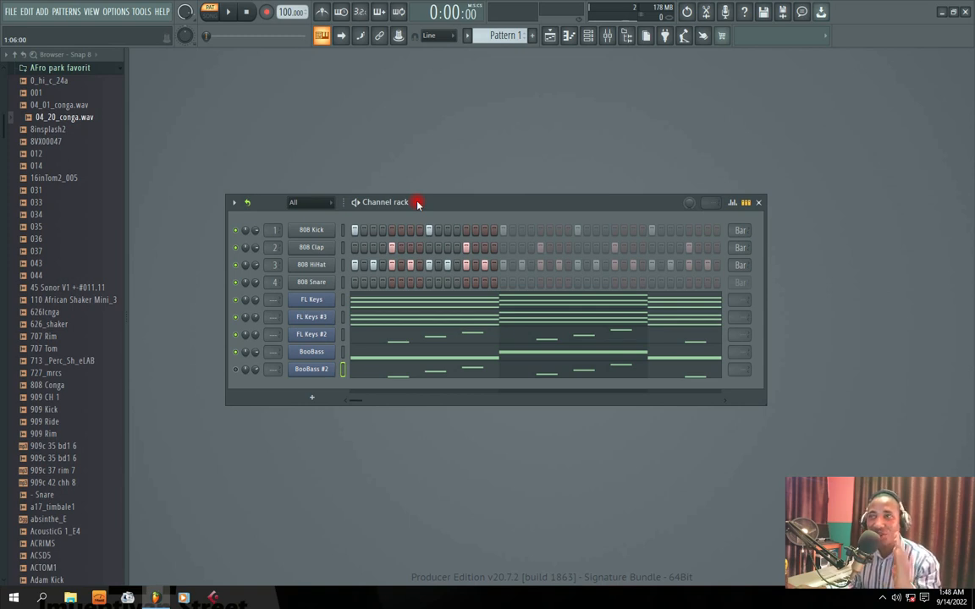
Select the 808 Kick channel, replay the pattern and move the Channel rack slightly
drag(449, 205, 446, 204)
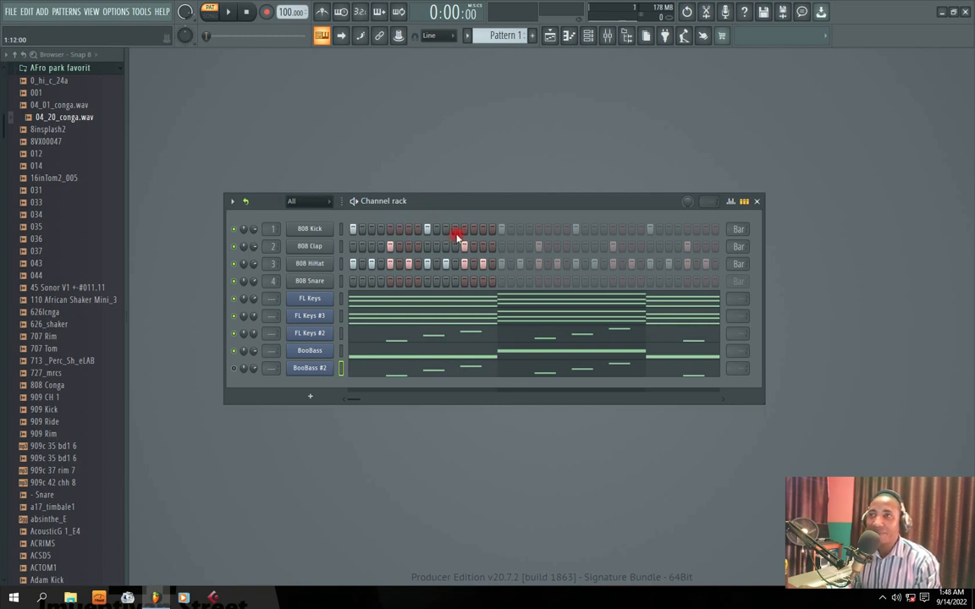
click(401, 229)
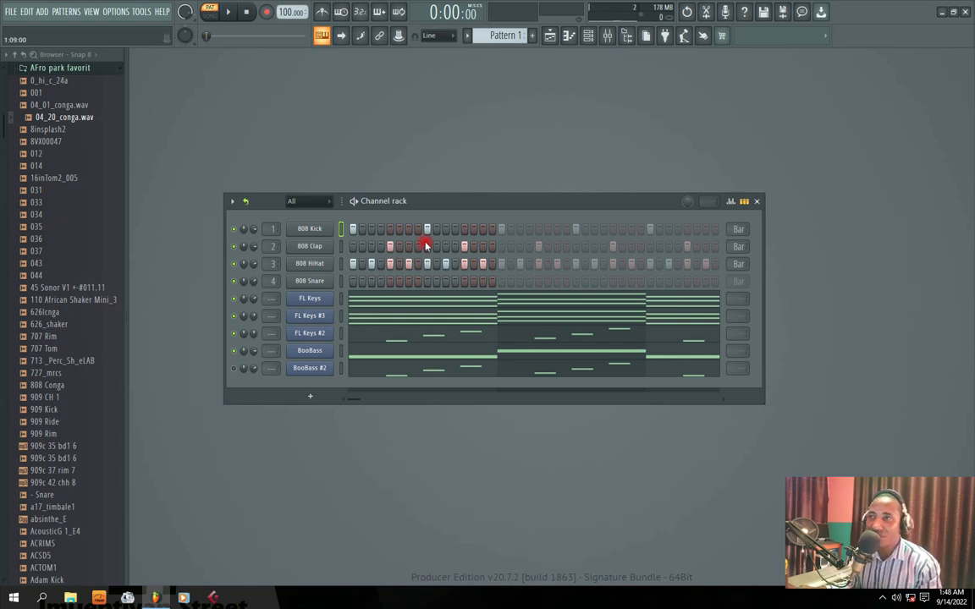
key(space)
drag(435, 205, 468, 179)
Swap the bass from BooBass to BooBass #2 at 88% channel volume and play the pattern
key(space)
click(261, 326)
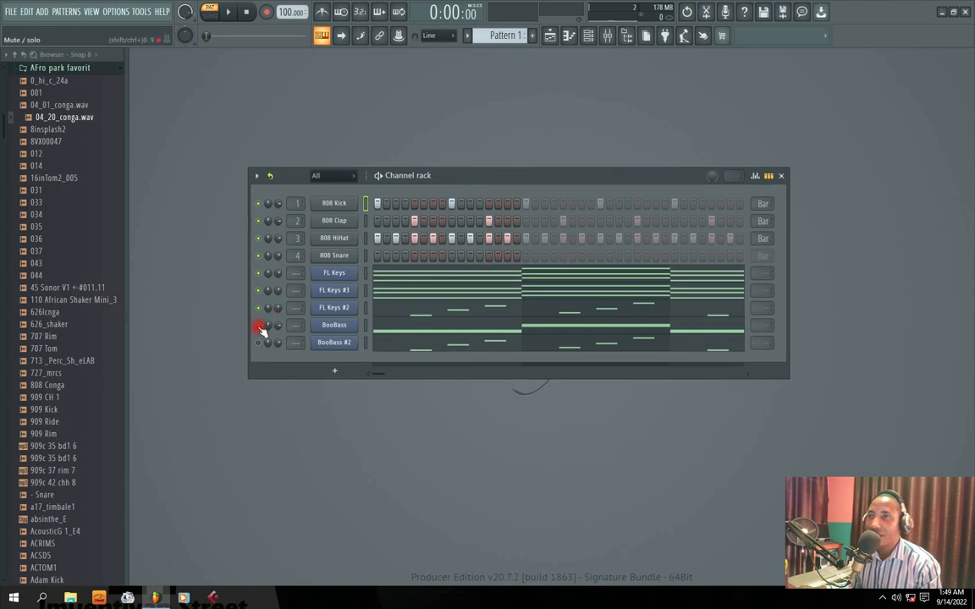
key(space)
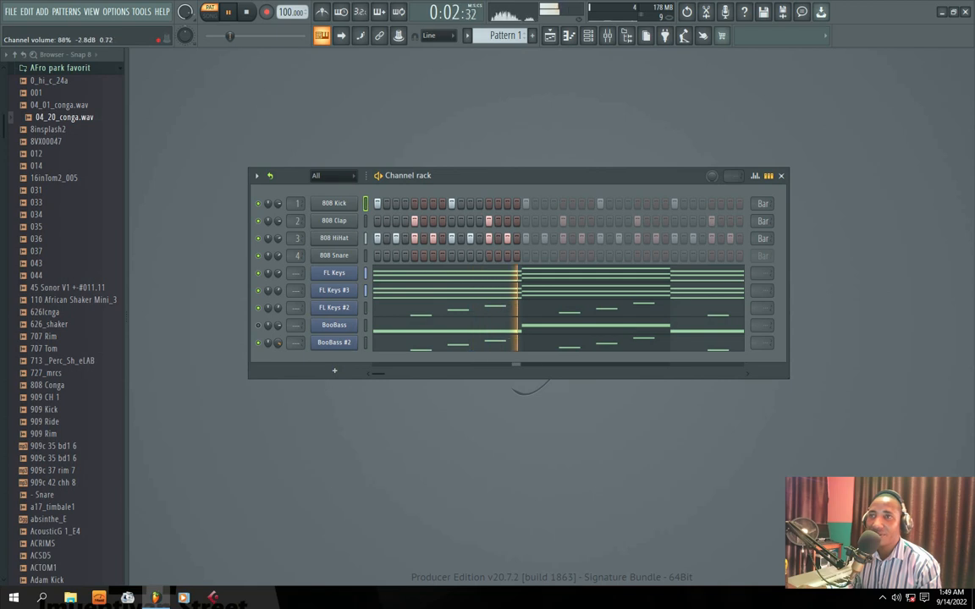
Select all notes in the BooBass #2 piano roll and lengthen them together to slightly under one beat each
click(422, 352)
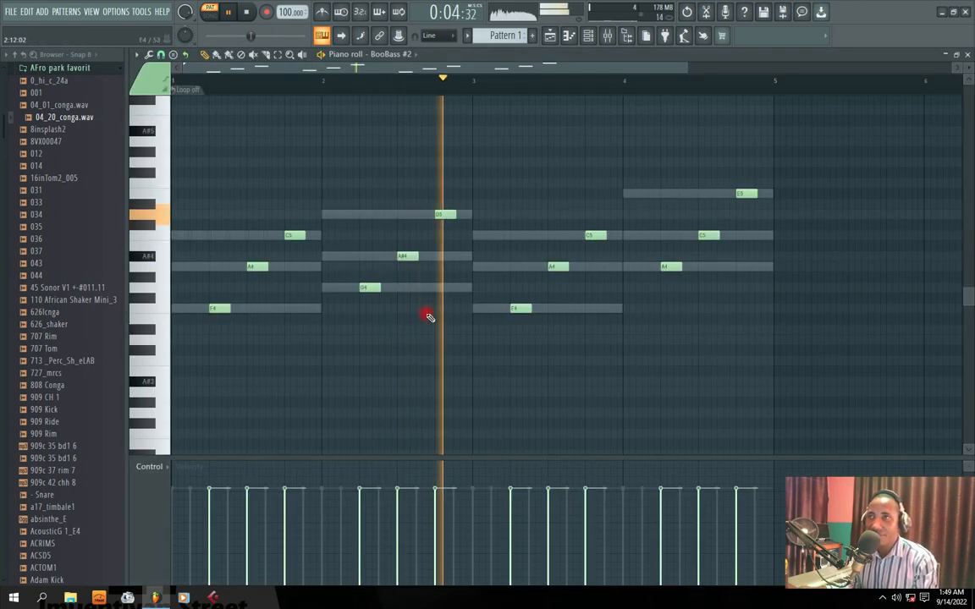
key(space)
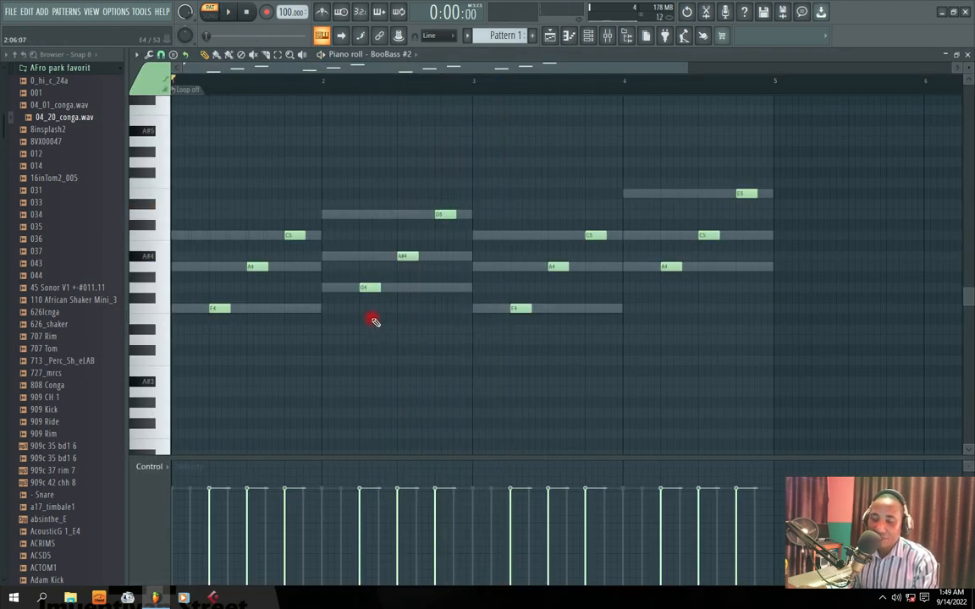
key(ctrl+a)
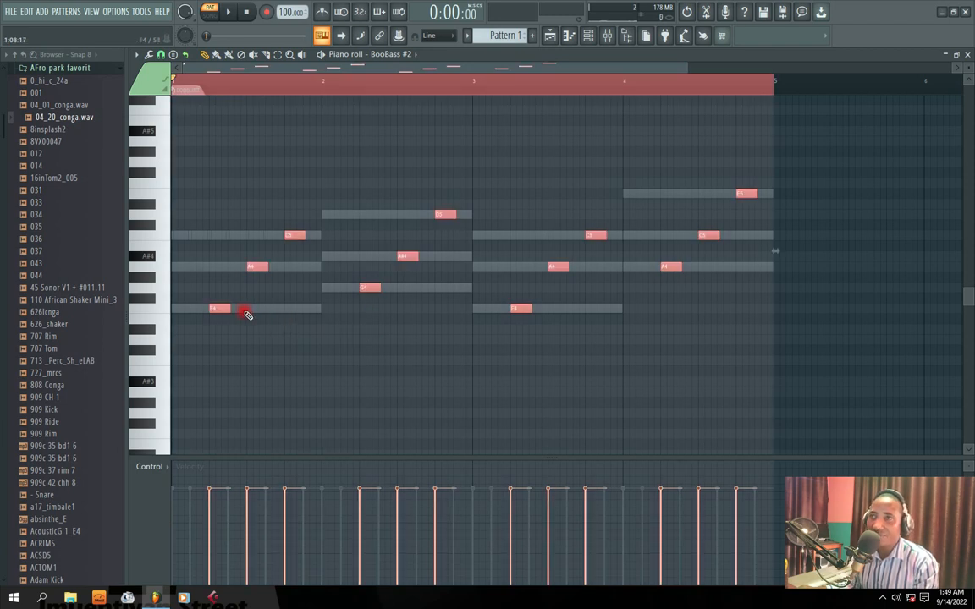
drag(229, 308, 245, 308)
key(space)
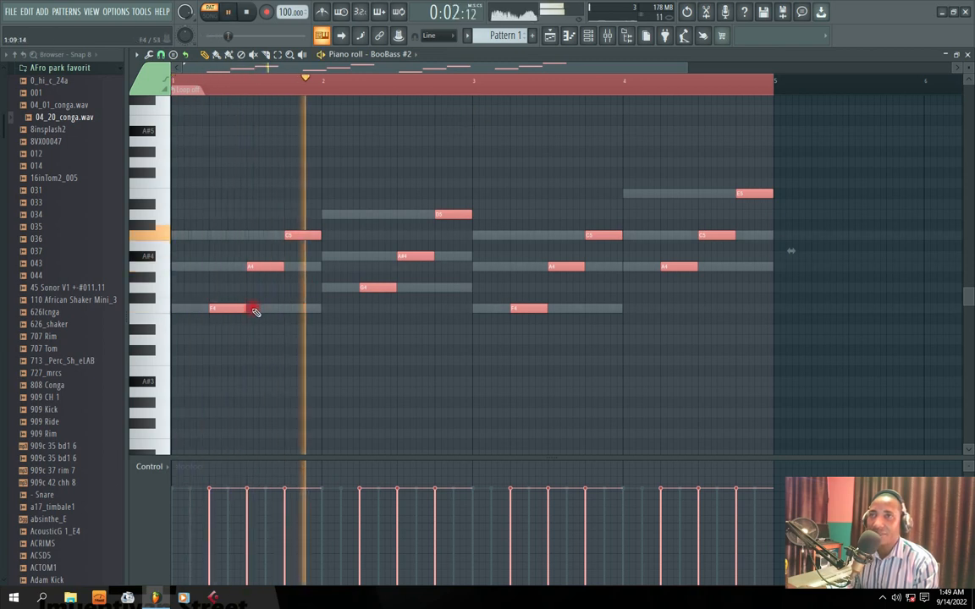
drag(245, 309, 239, 310)
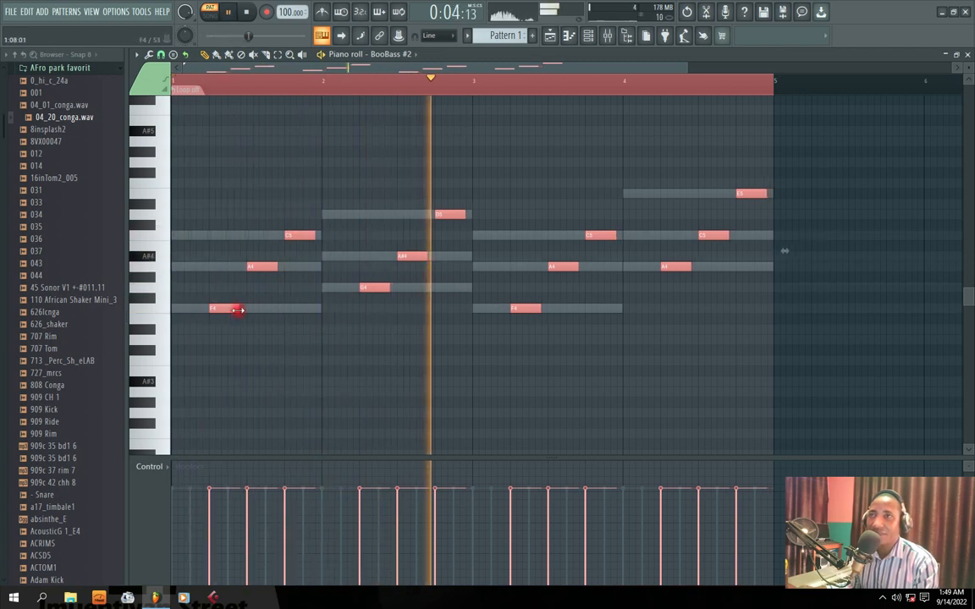
Deselect the BooBass #2 notes, close the piano roll and reposition the Channel rack
ctrl+click(688, 86)
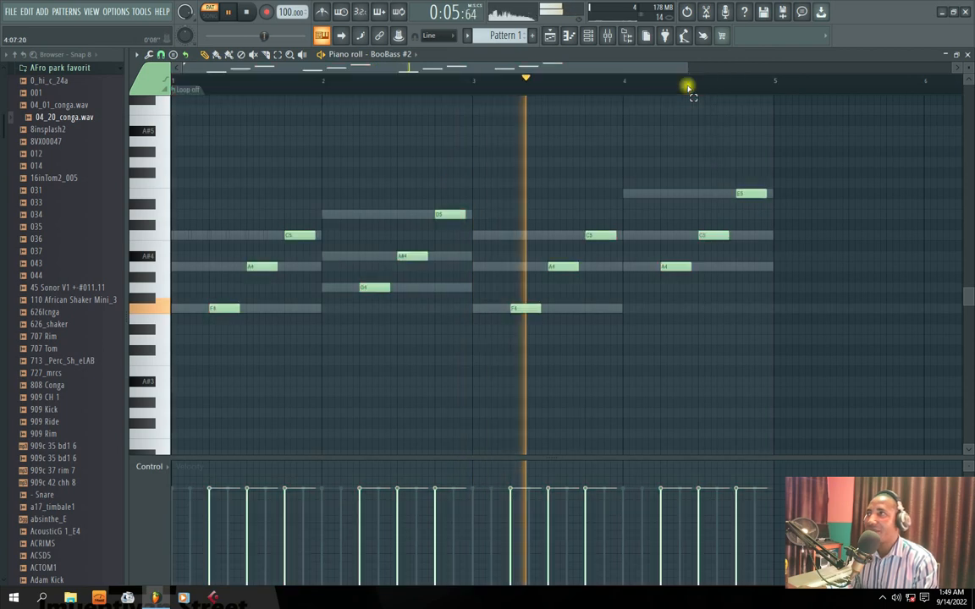
click(968, 55)
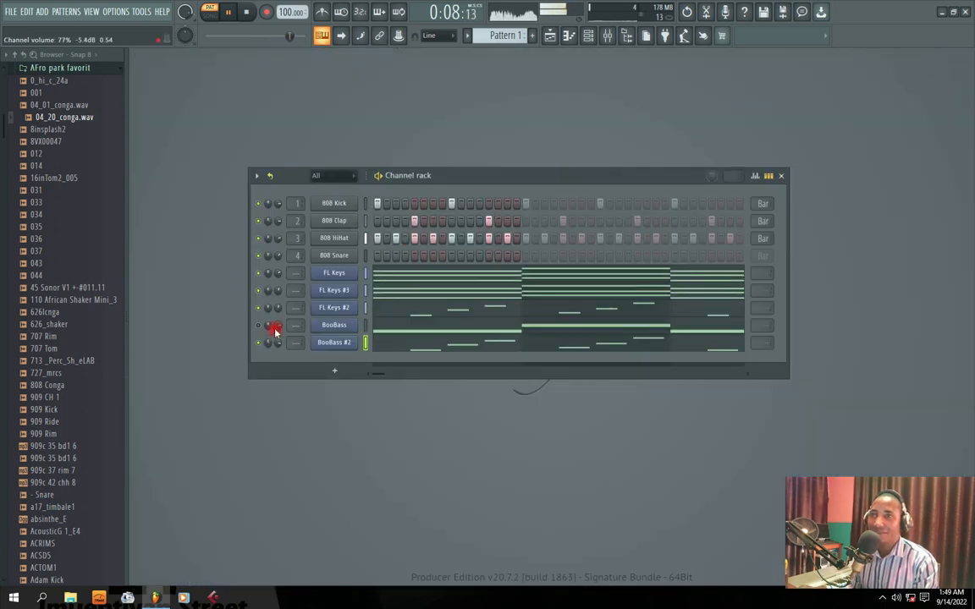
drag(439, 176, 430, 184)
drag(270, 348, 271, 354)
drag(427, 183, 430, 170)
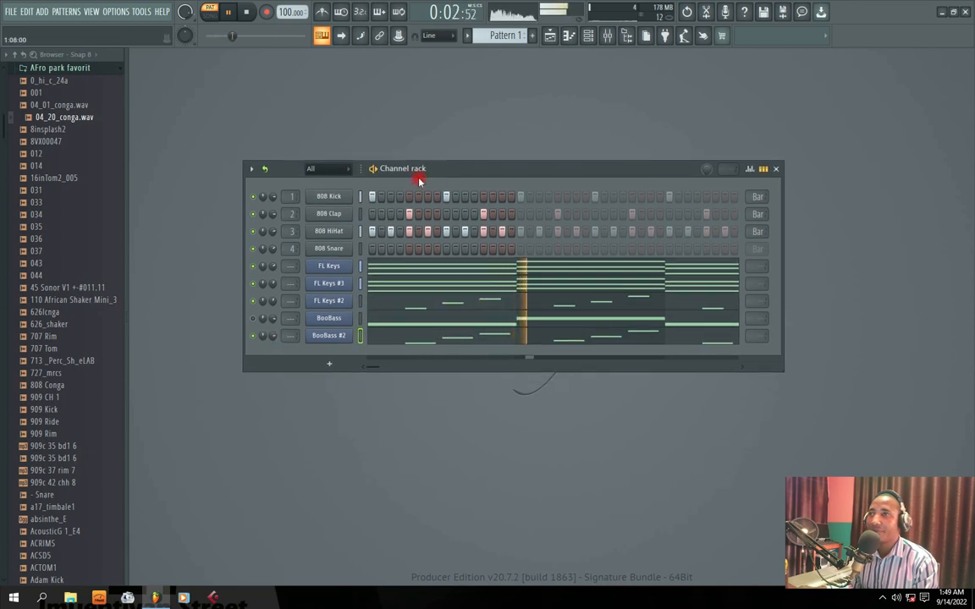
Compare the two bass lines by switching playback to BooBass and back to BooBass #2, and stop the pattern
click(253, 319)
click(253, 336)
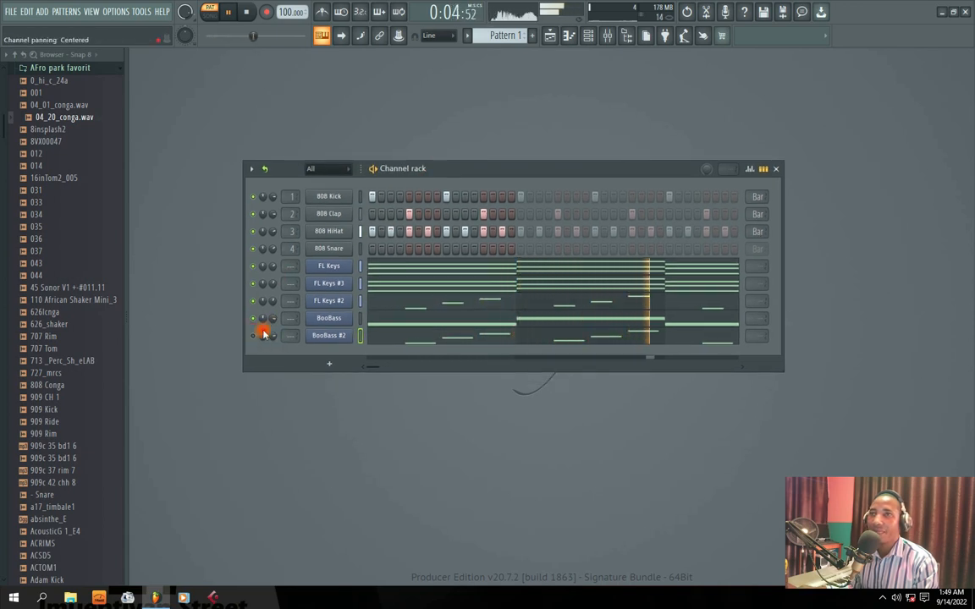
click(253, 337)
click(253, 319)
drag(423, 173, 464, 204)
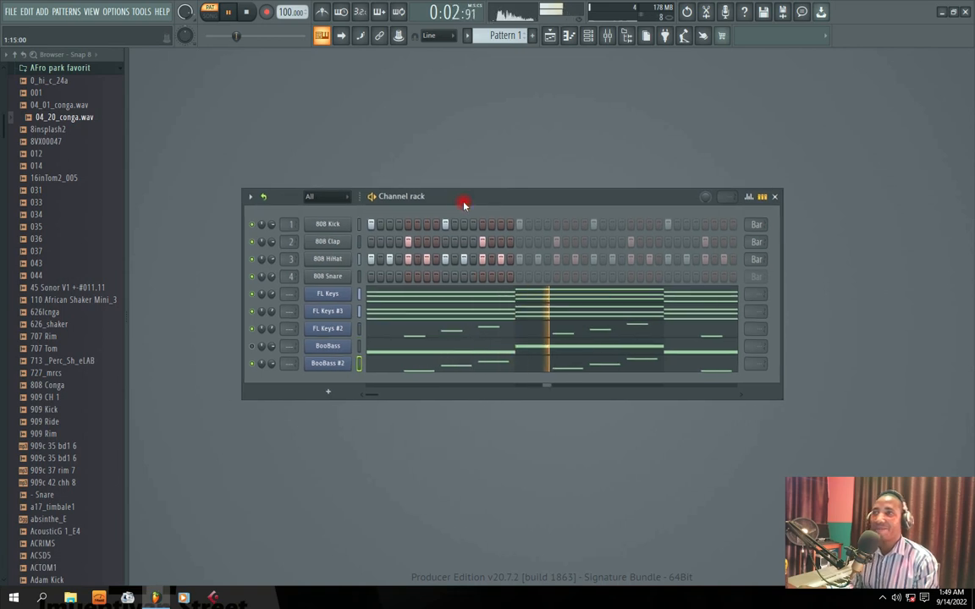
key(space)
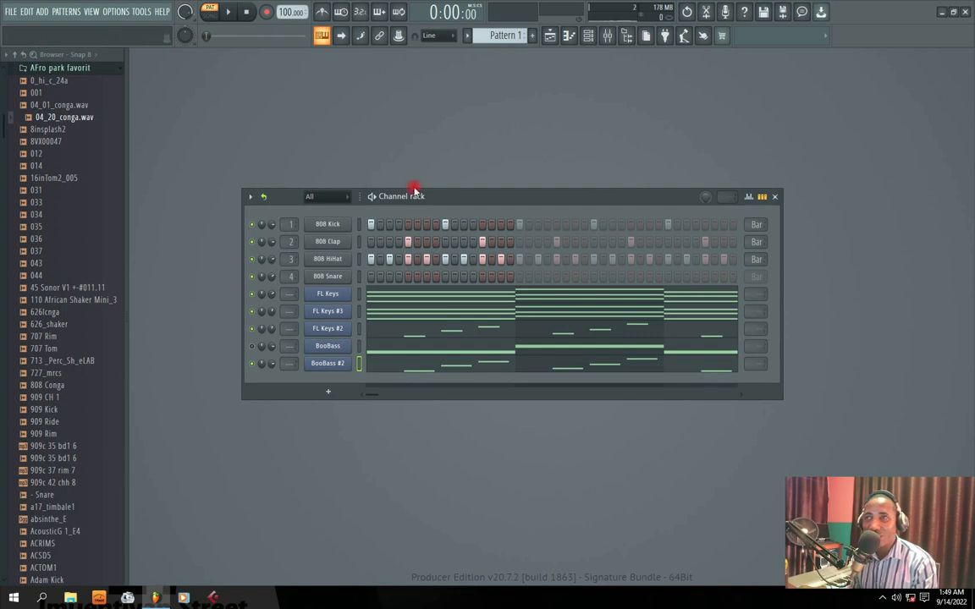
Solo the 808 Kick channel and preview its sample in the sampler window
right_click(252, 226)
click(273, 231)
click(314, 225)
click(286, 394)
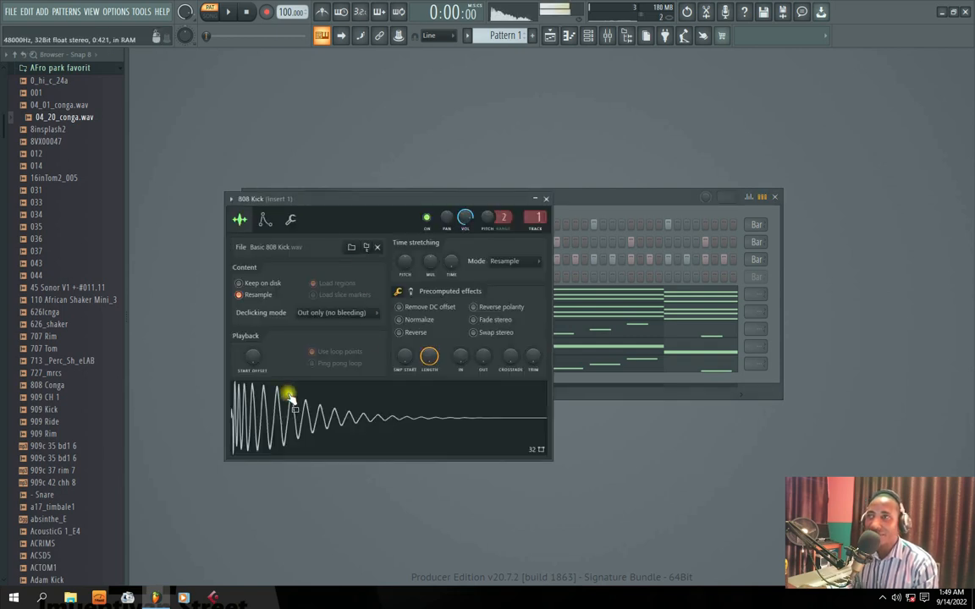
click(546, 199)
Preview the 808 Clap and 808 HiHat samples, closing each sampler window
click(339, 242)
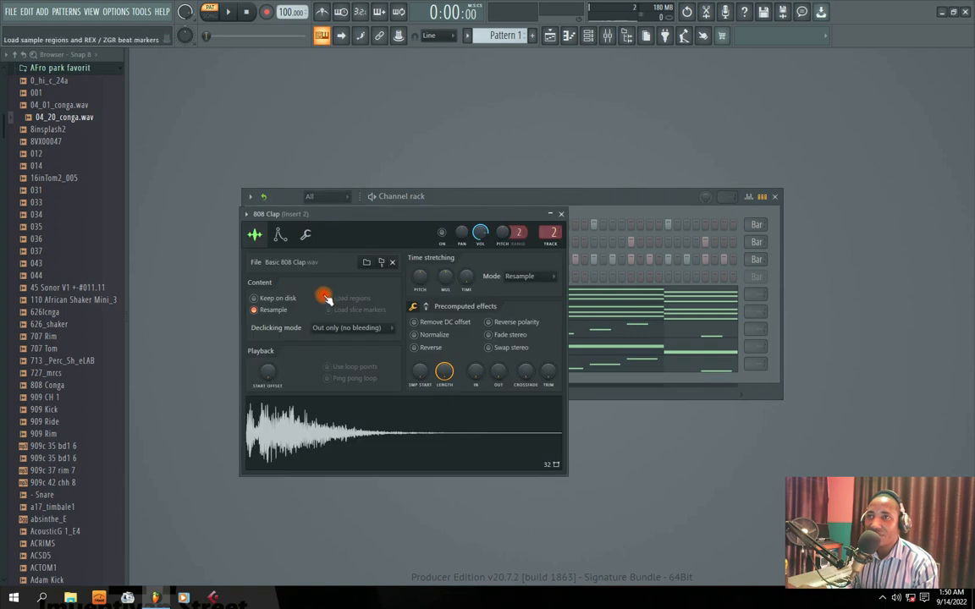
click(561, 213)
click(321, 258)
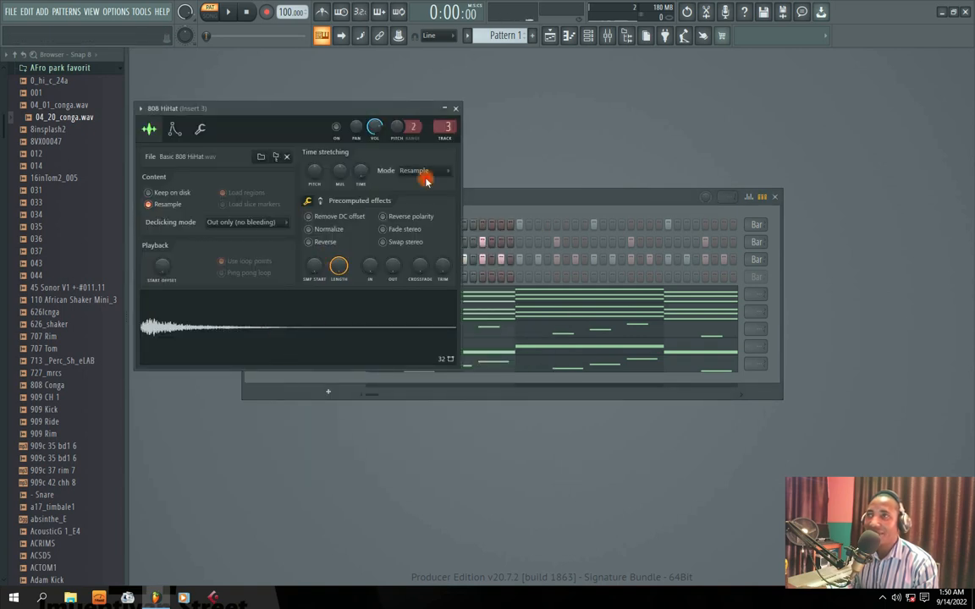
click(455, 108)
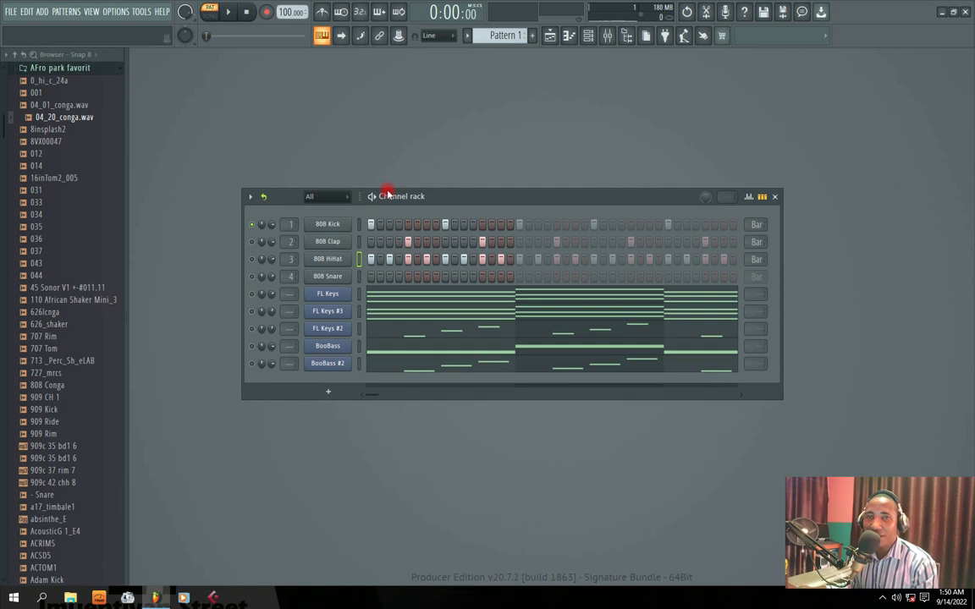
Reposition the Channel rack and play the soloed 808 Kick pattern briefly
drag(442, 198, 429, 205)
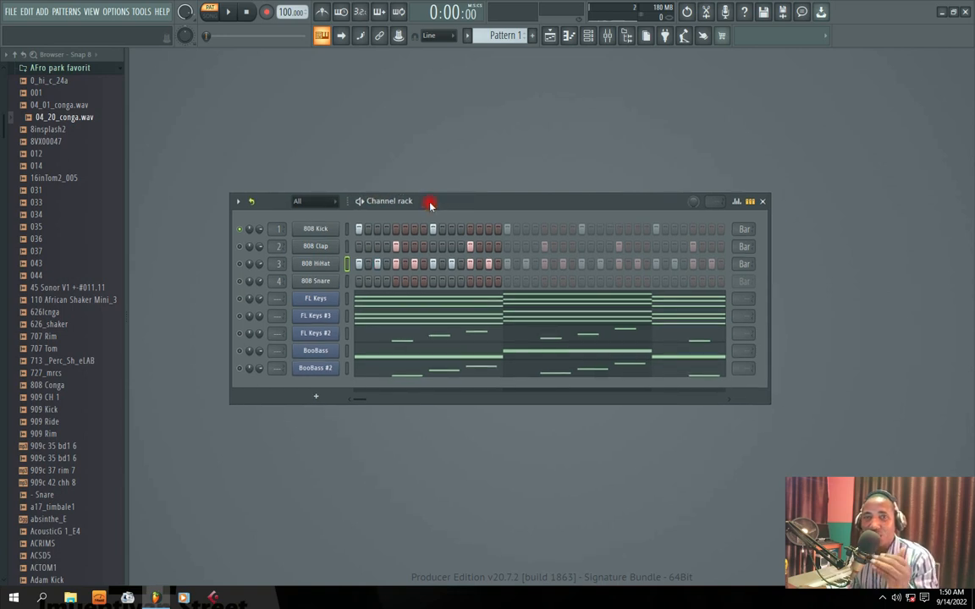
drag(392, 201, 400, 184)
key(space)
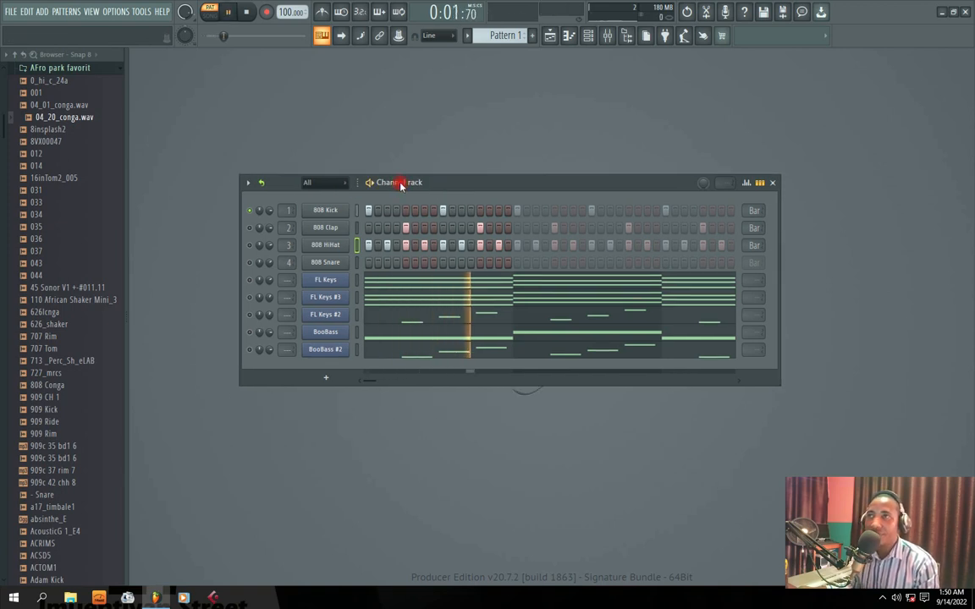
key(space)
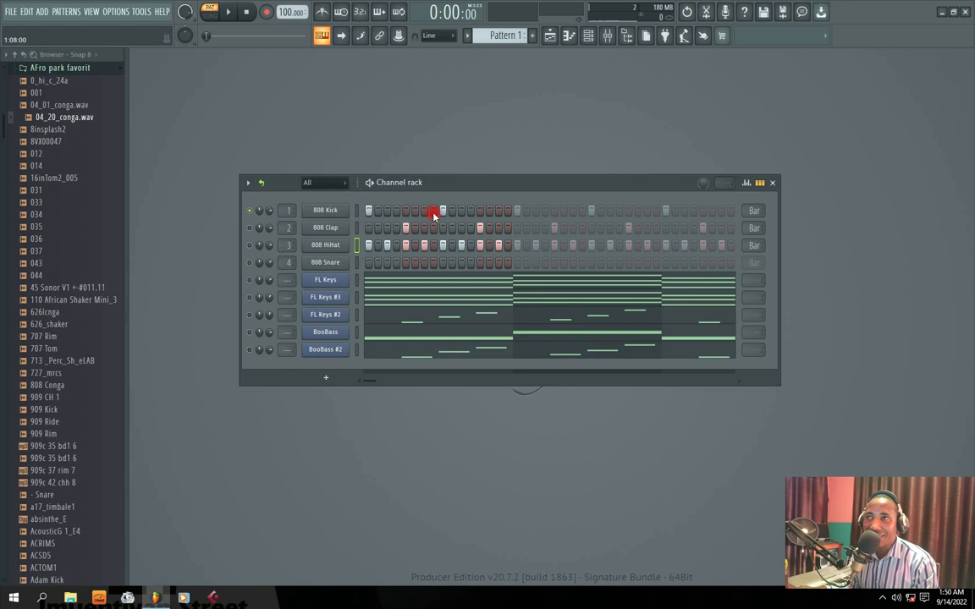
Try the second 808 Kick hit on steps 8, 7 and 6 during playback, and restore it to step 9
key(space)
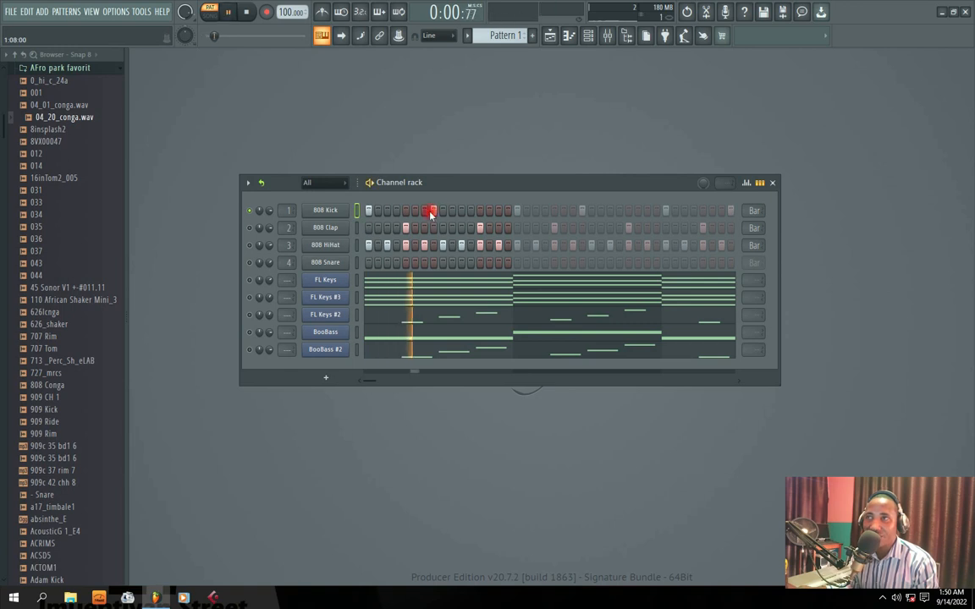
click(428, 211)
right_click(434, 211)
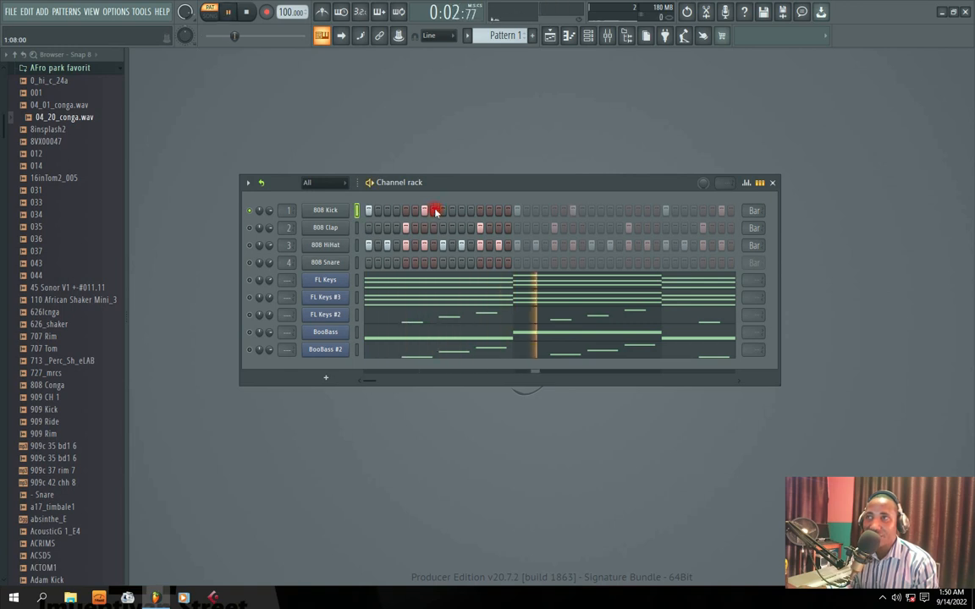
click(416, 211)
right_click(424, 212)
key(space)
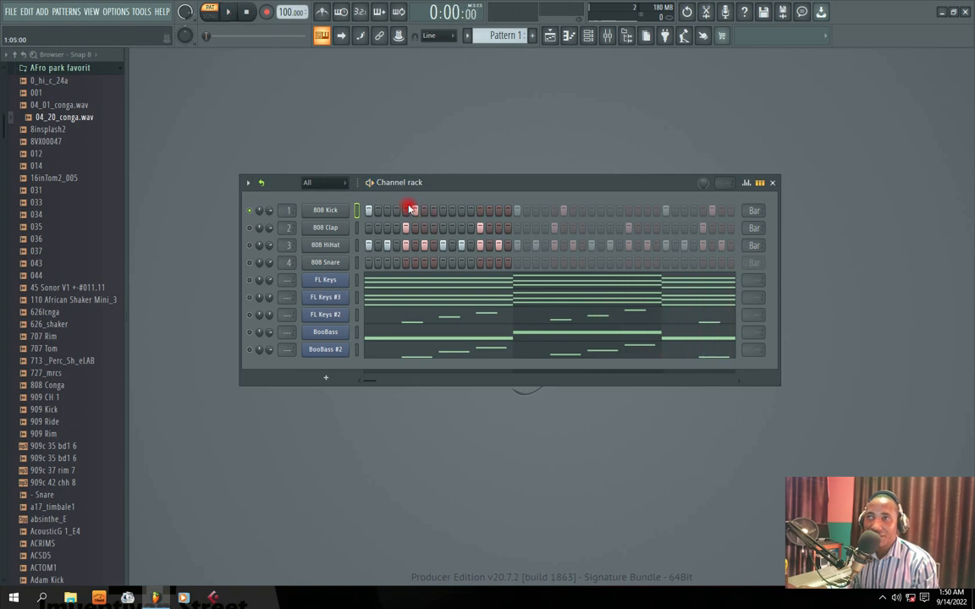
right_click(414, 211)
click(443, 211)
Replay the soloed 808 Kick pattern twice and shift the Channel rack slightly
key(space)
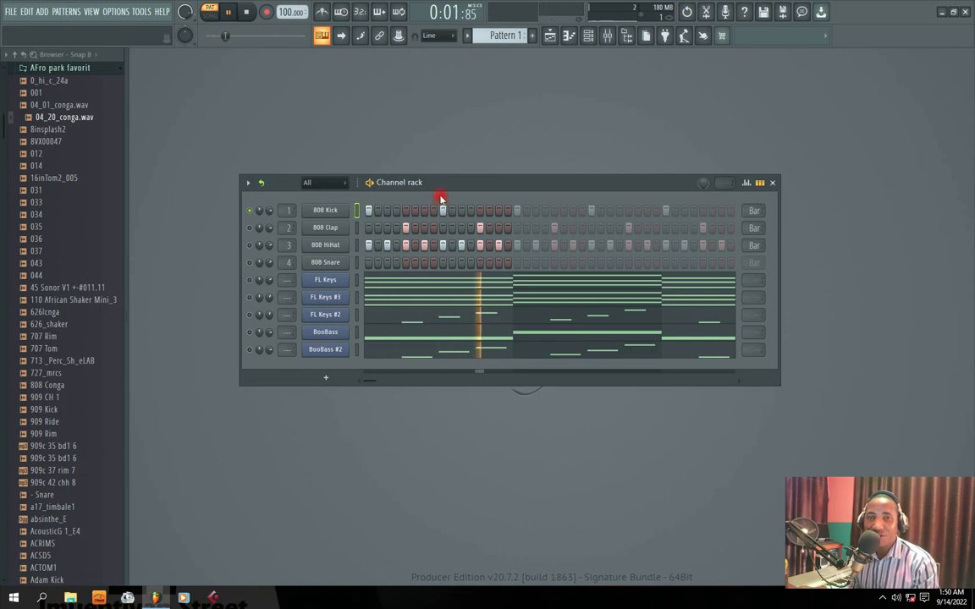
key(space)
key(space)
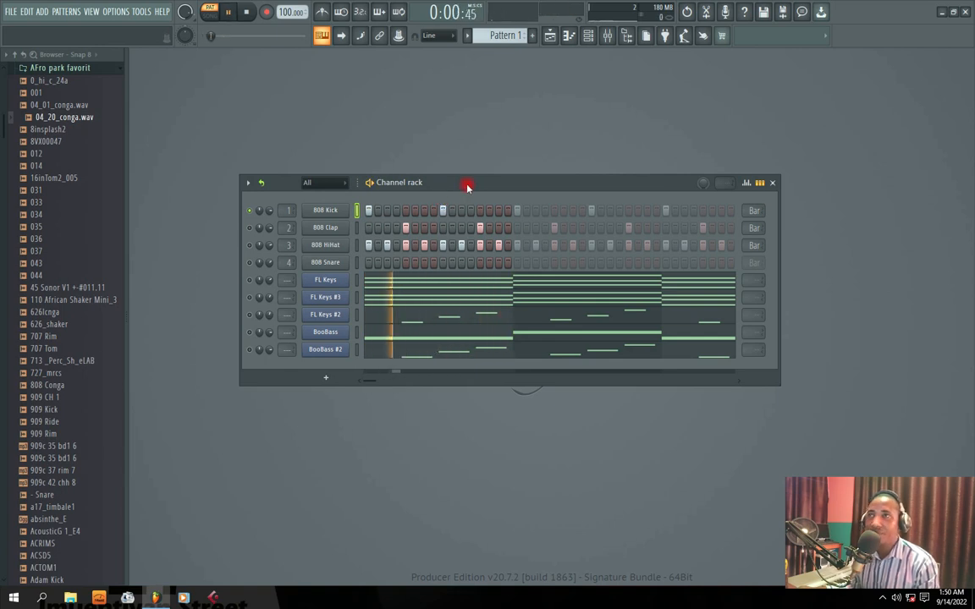
drag(464, 185, 453, 187)
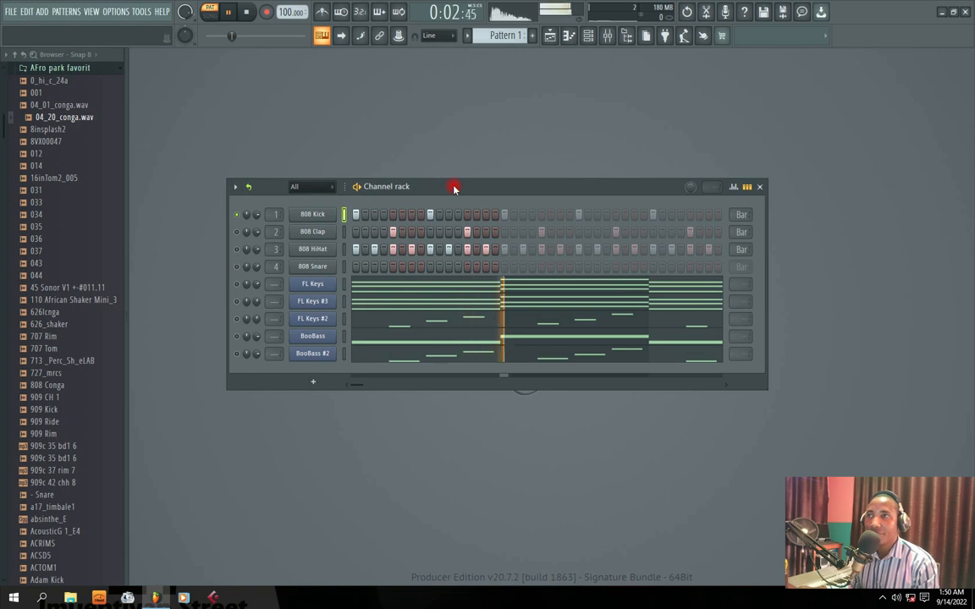
key(space)
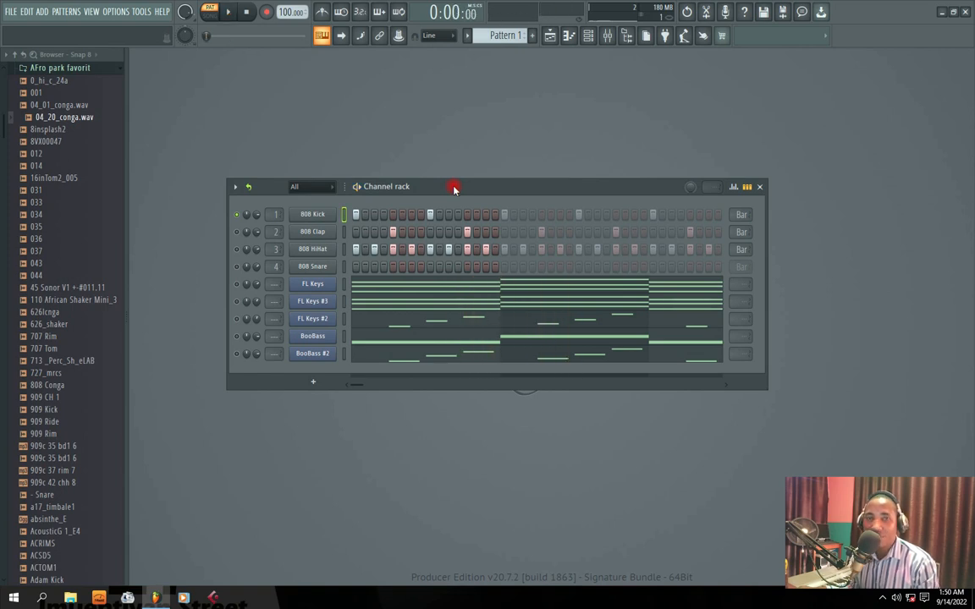
Unmute the 808 Clap channel alongside the kick and preview the clap sample
key(space)
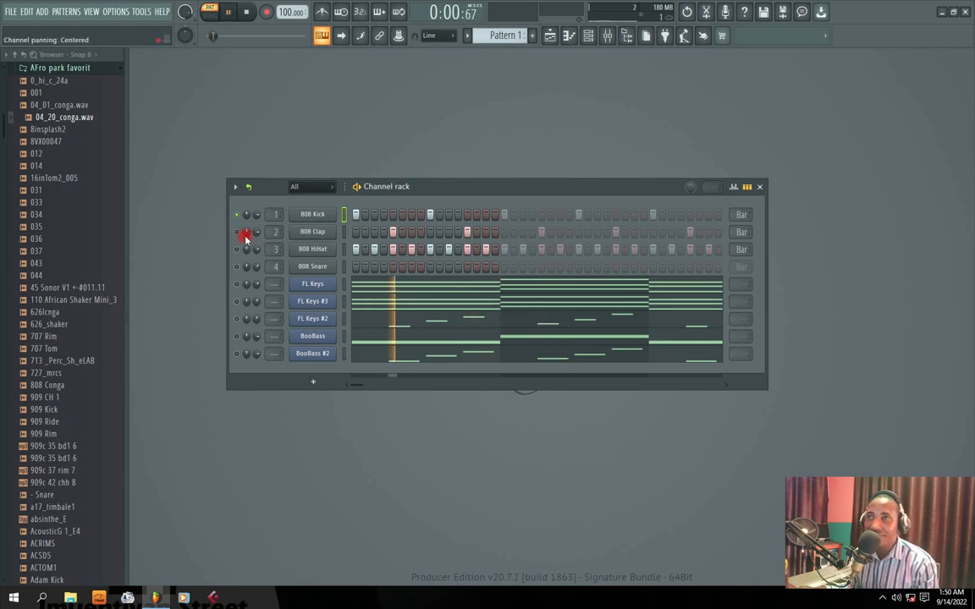
key(space)
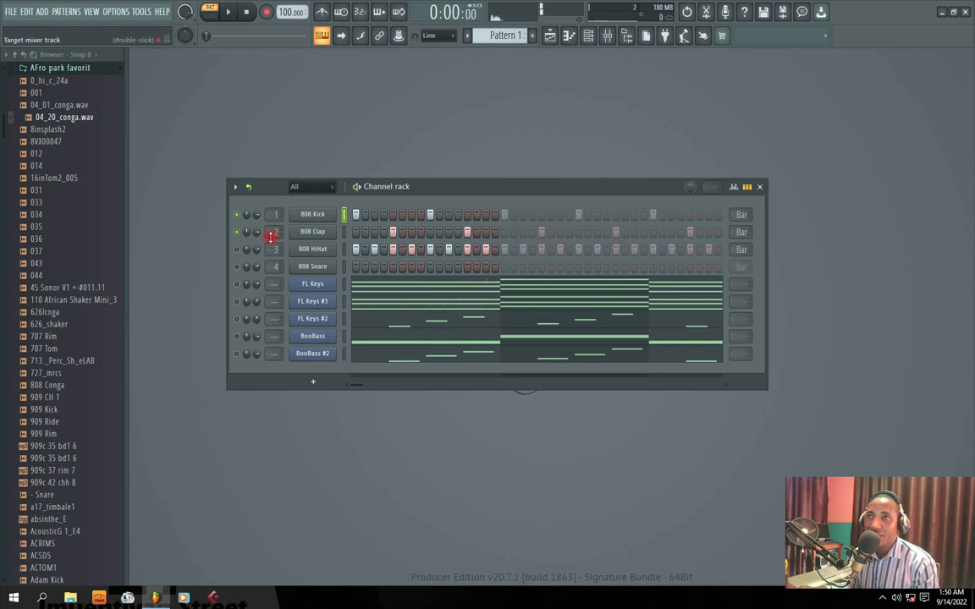
click(312, 231)
click(561, 213)
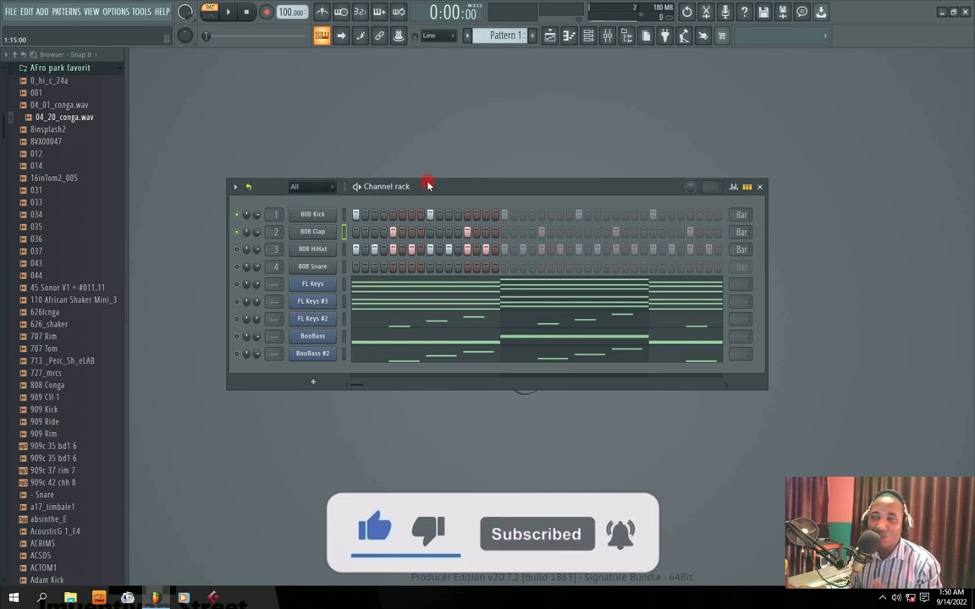
Play the 808 Kick and 808 Clap together and audition the clap sample again
key(space)
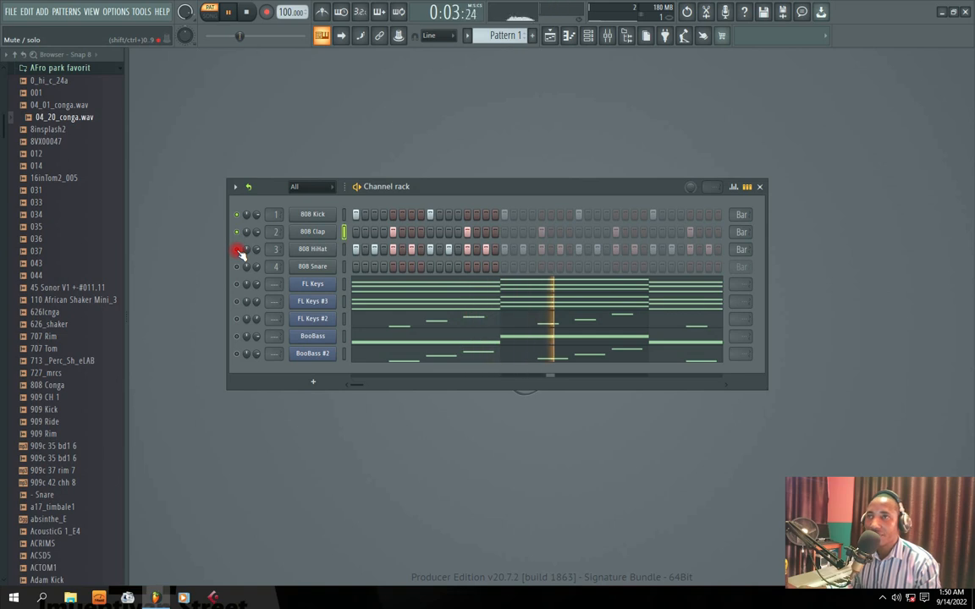
key(space)
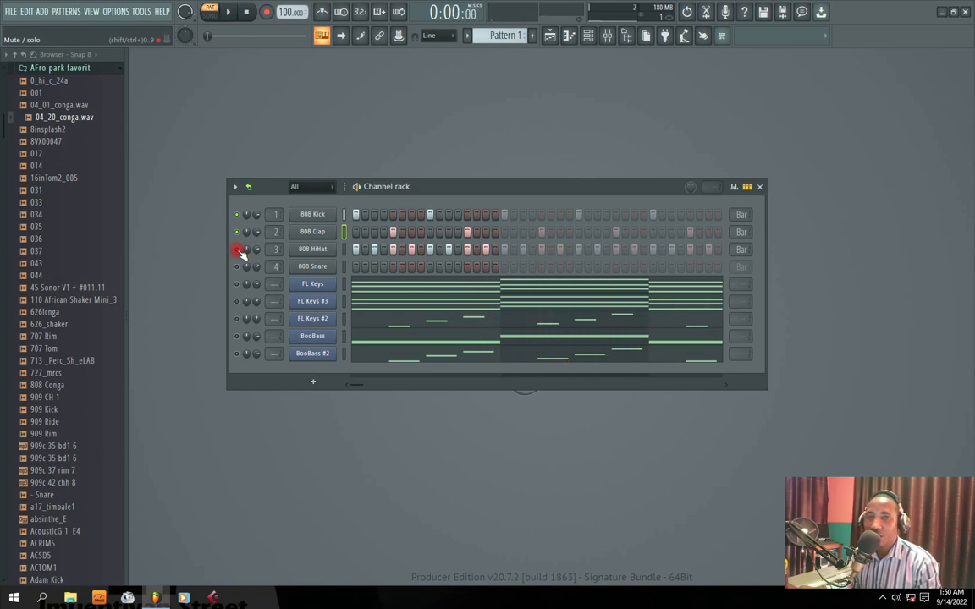
click(312, 232)
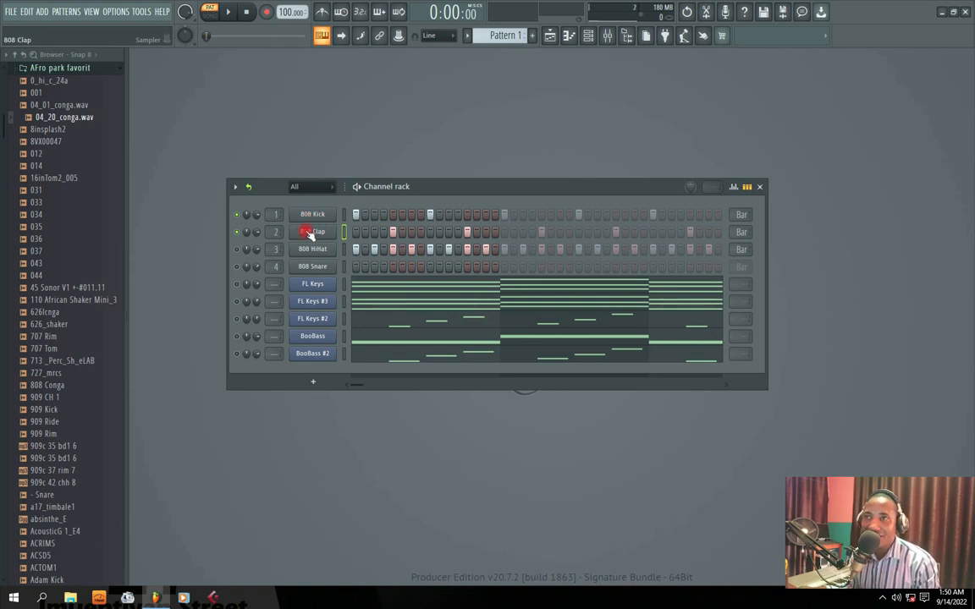
click(310, 234)
click(562, 215)
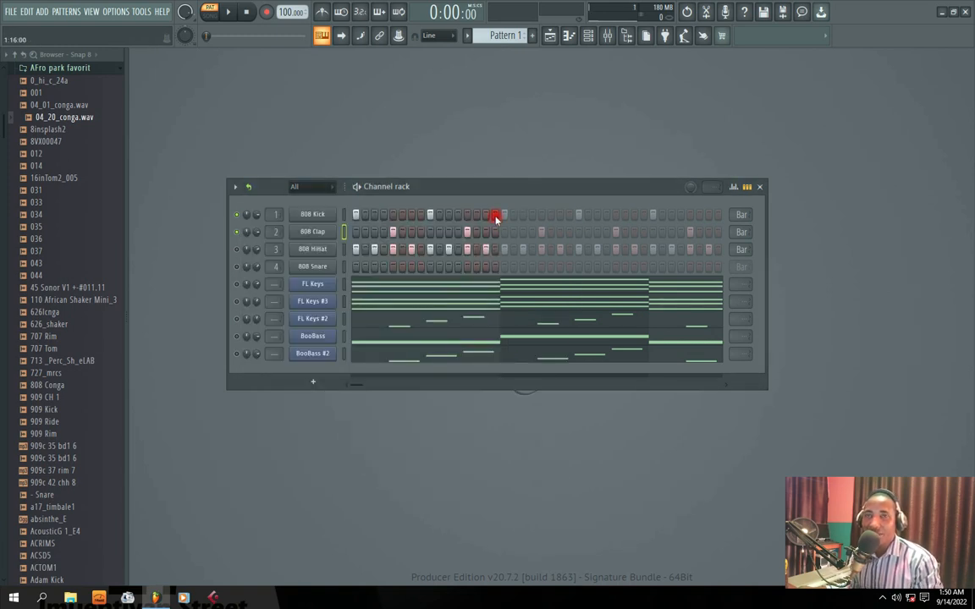
Audition the 808 HiHat sample and close its sampler window
click(300, 249)
click(227, 323)
click(456, 108)
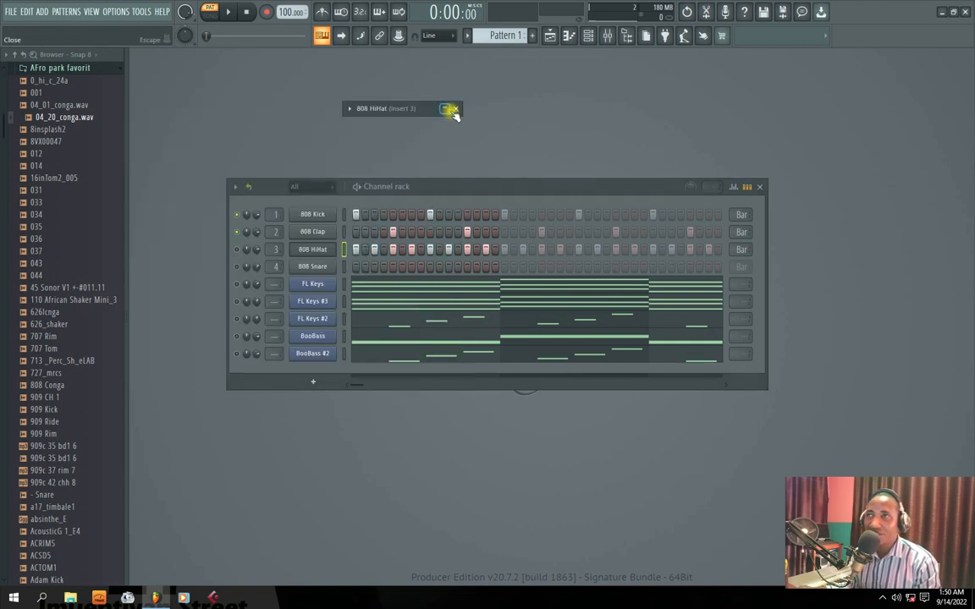
click(304, 268)
click(336, 240)
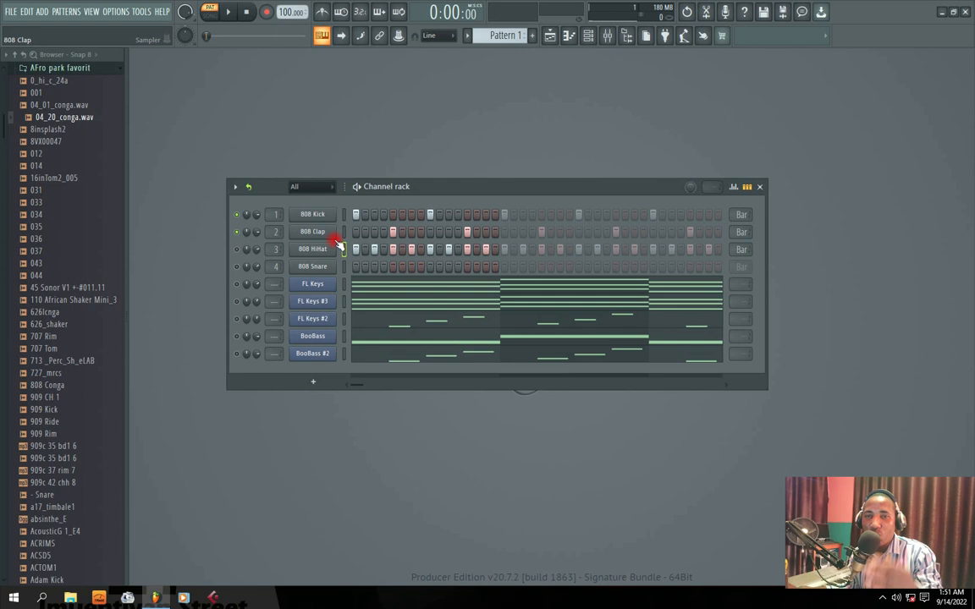
Unmute the 808 HiHat channel and play it together with the kick and clap
click(236, 250)
key(space)
click(317, 233)
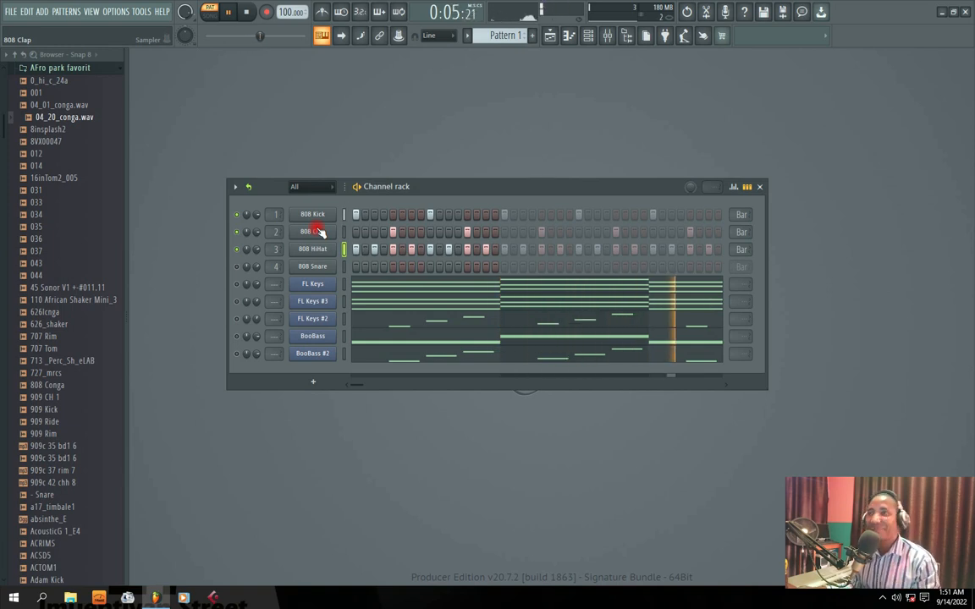
key(space)
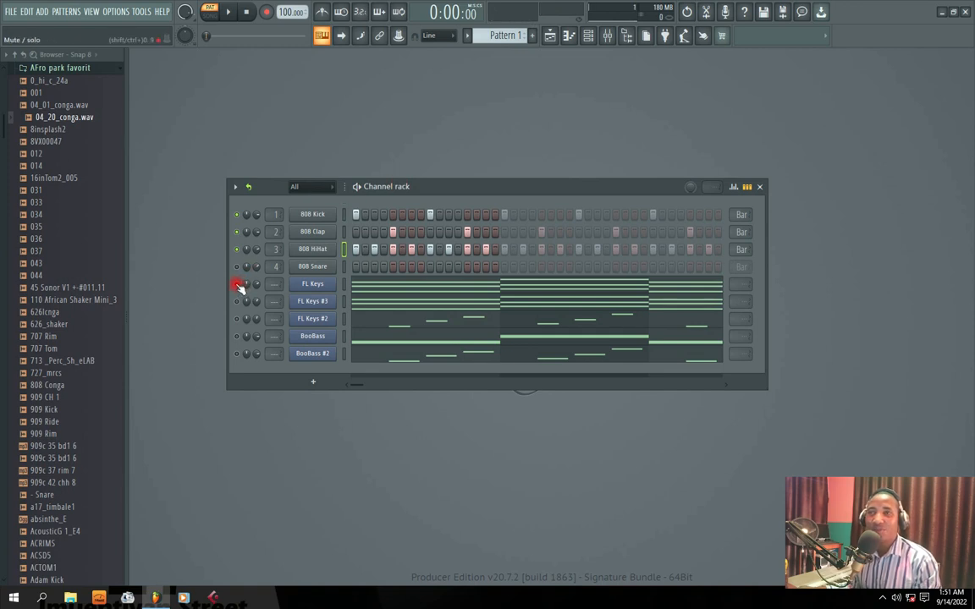
Unmute the FL Keys channel, review its piano sound and chord notes, and play it with the drums
click(309, 284)
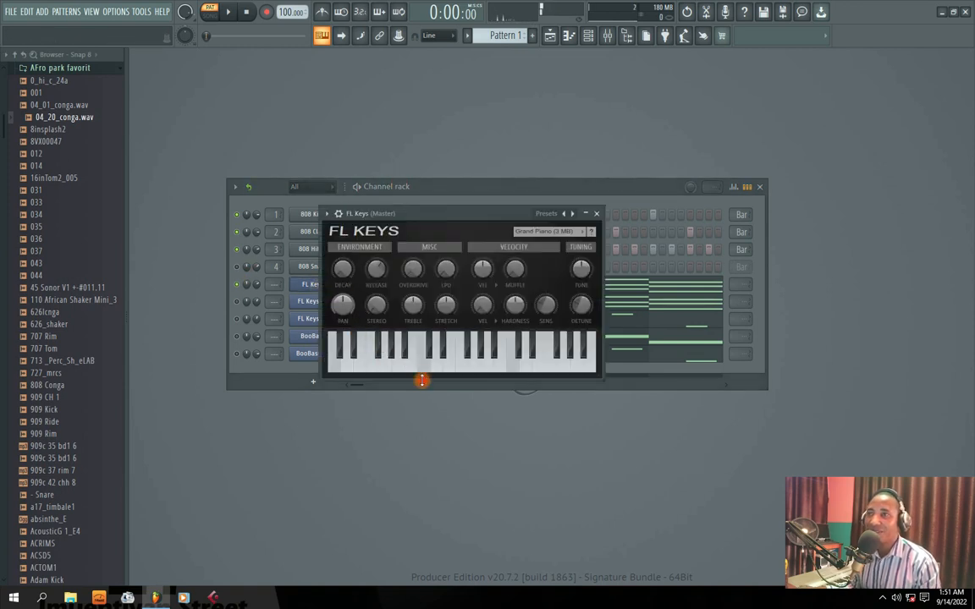
click(597, 214)
click(381, 284)
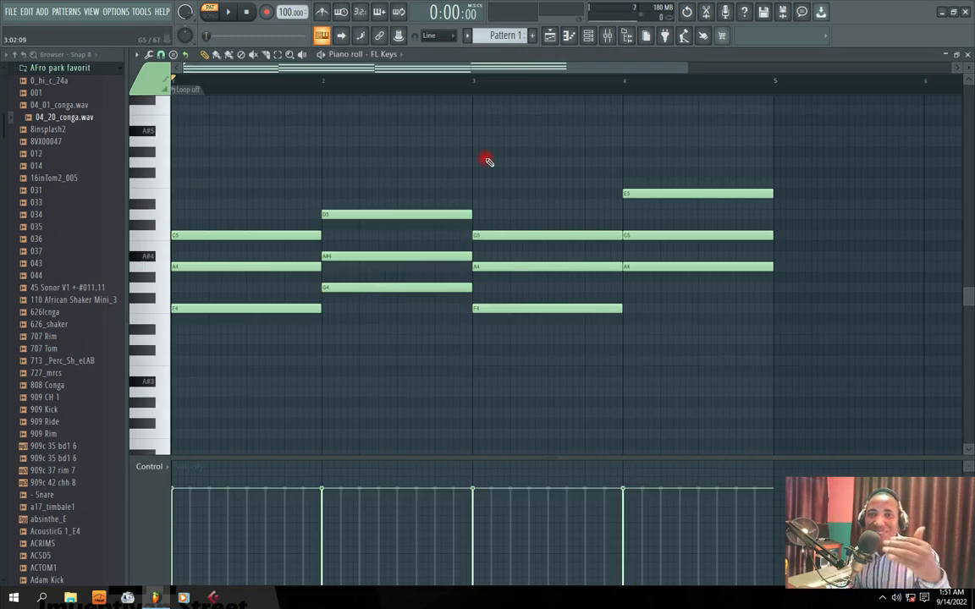
click(967, 56)
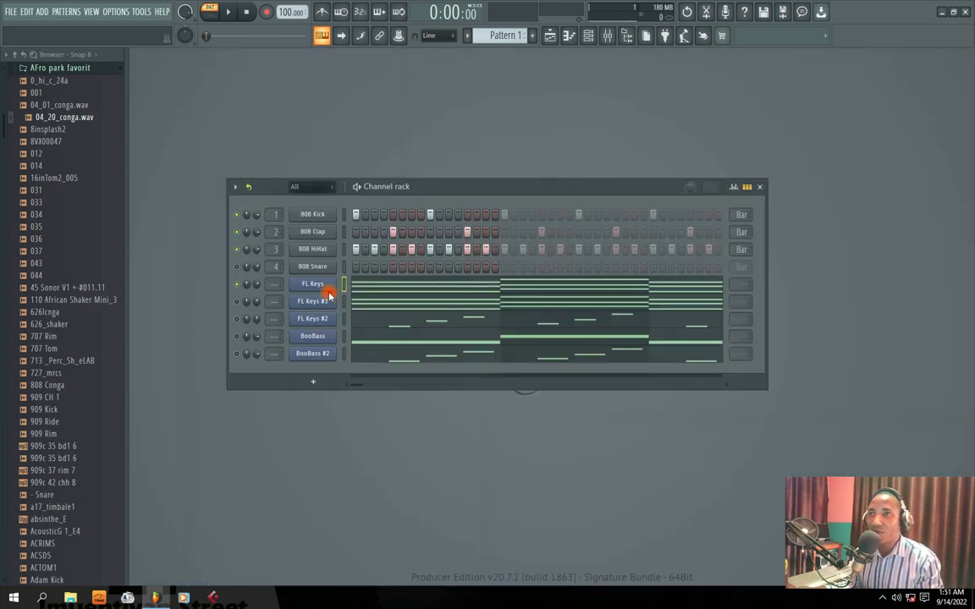
key(space)
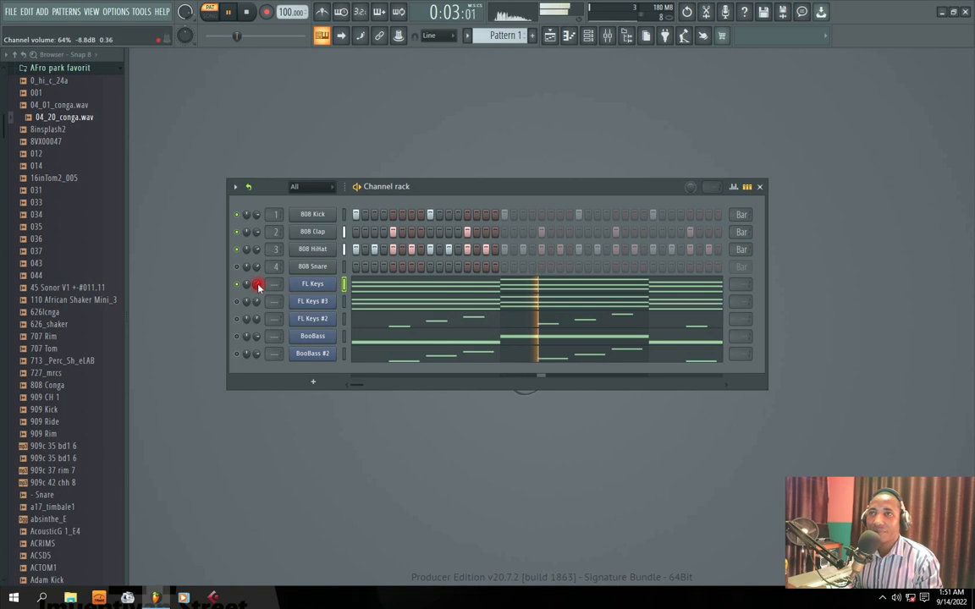
Mute the FL Keys channel, play FL Keys #3 and FL Keys #2 with the drums, and adjust the channel volume
drag(449, 176, 459, 149)
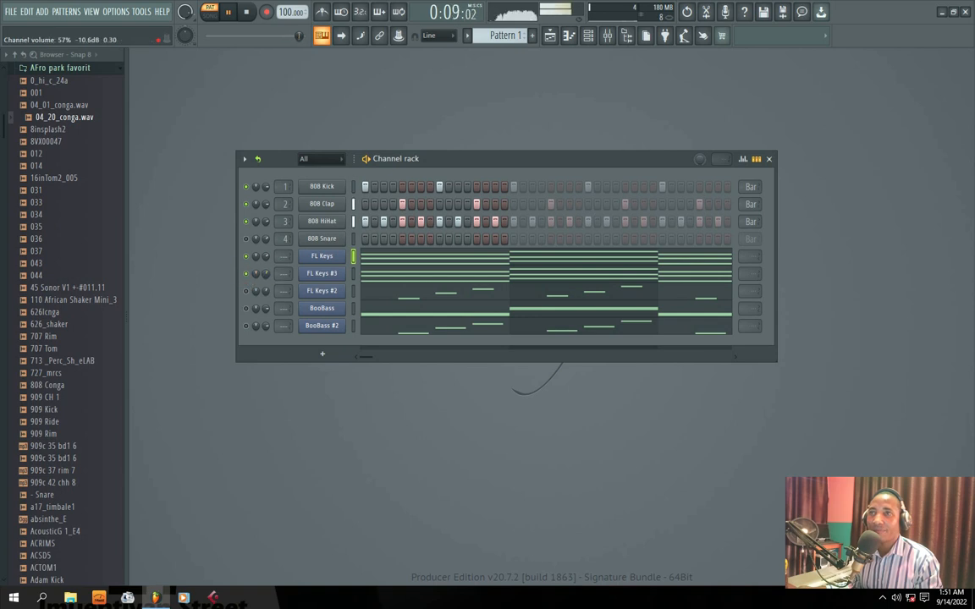
key(space)
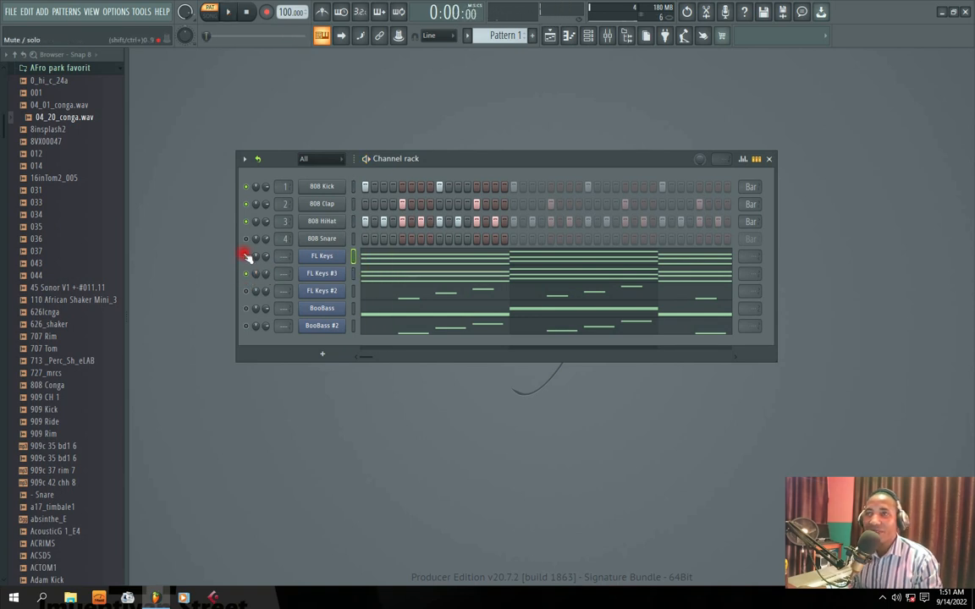
click(245, 255)
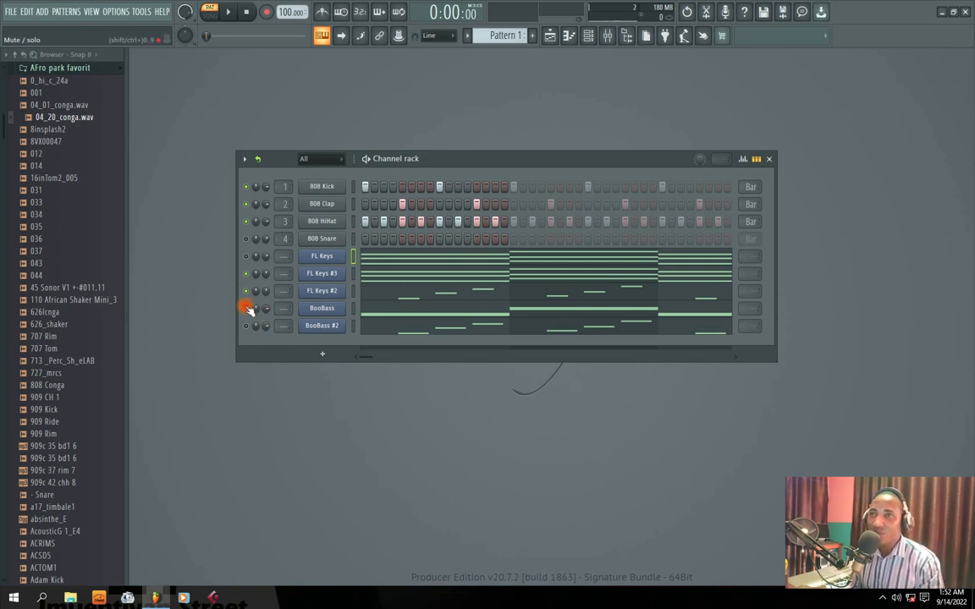
key(space)
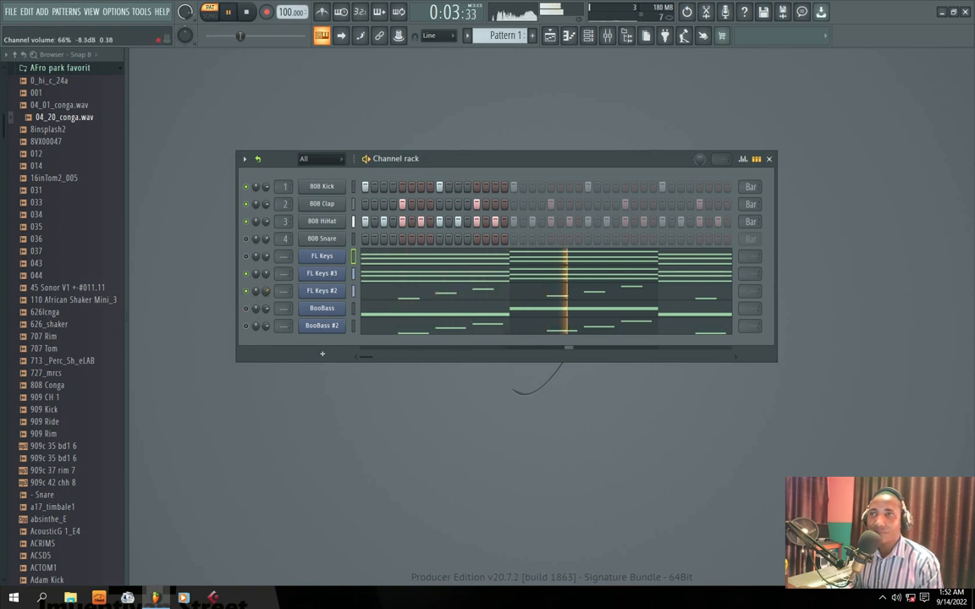
drag(266, 274, 266, 292)
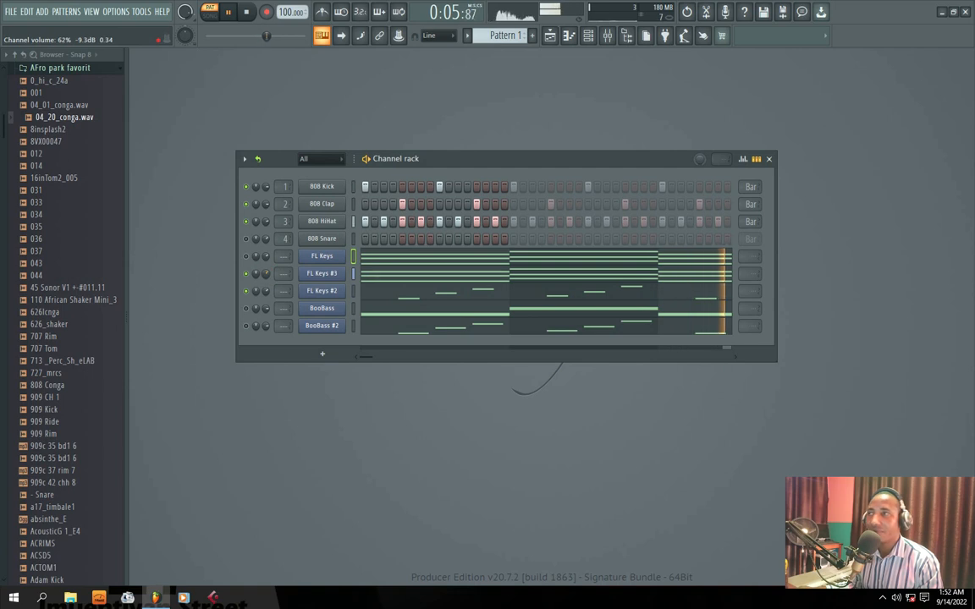
Unmute the BooBass channel in the playing beat, and replace it with BooBass #2 by muting BooBass
click(247, 309)
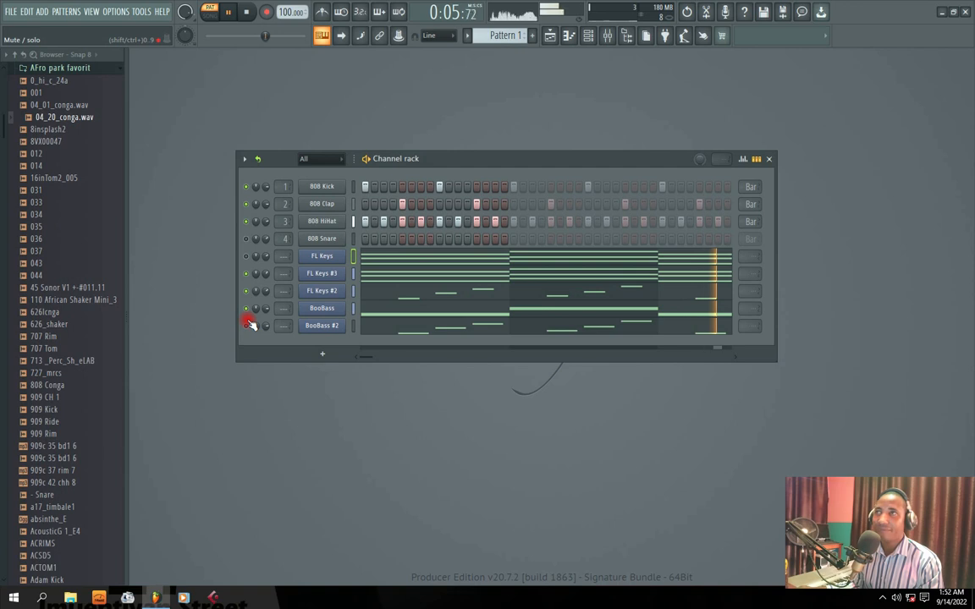
drag(461, 165, 462, 185)
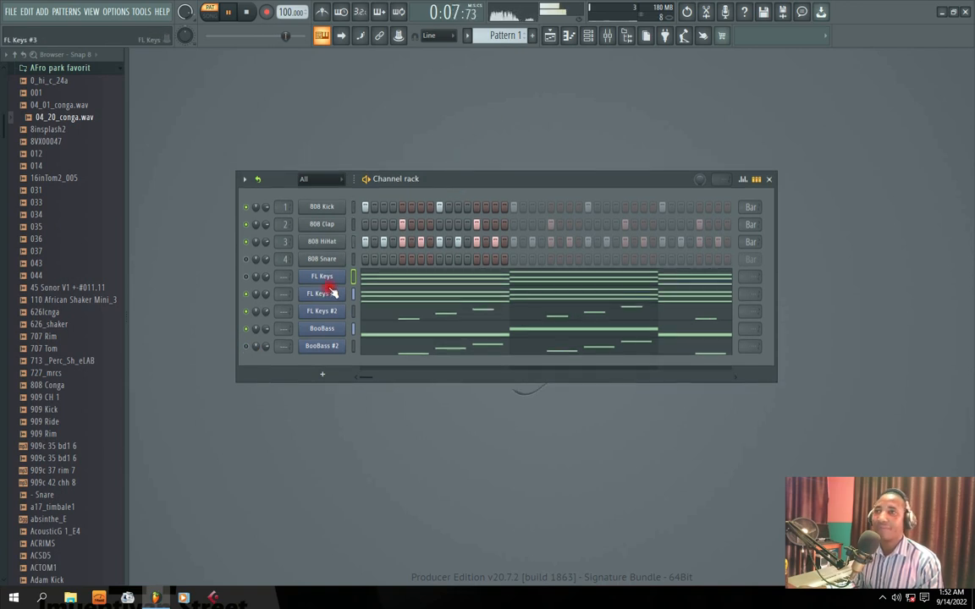
click(247, 347)
click(246, 330)
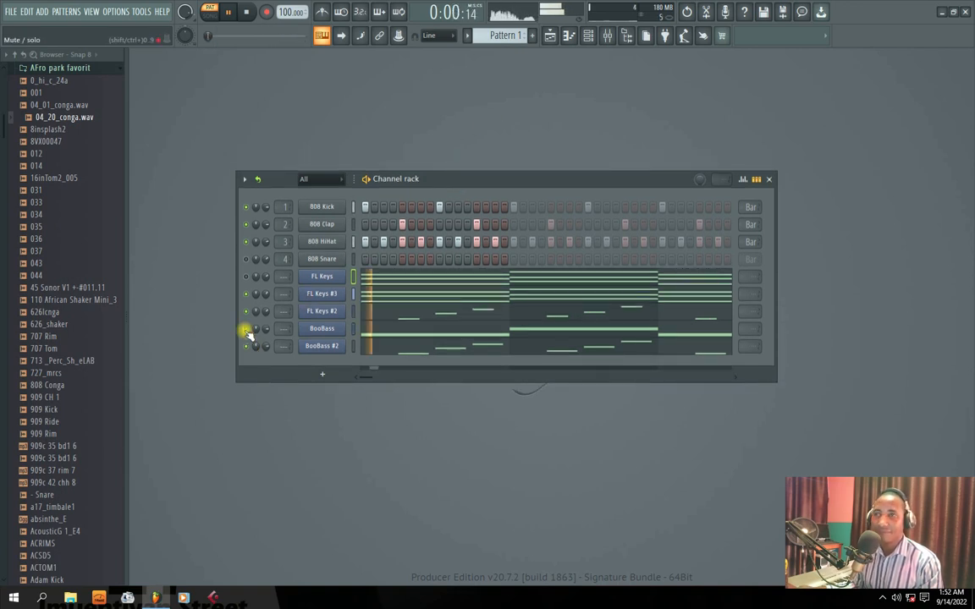
Adjust the volume of the BooBass #2 channel while it plays with the drums and keys, and stop playback
drag(266, 347, 267, 349)
drag(432, 183, 433, 178)
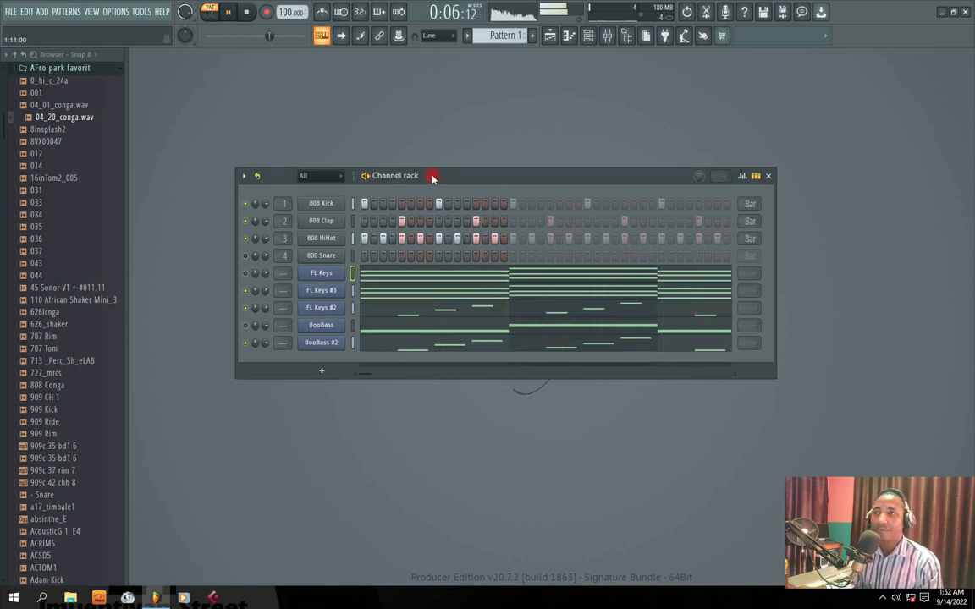
drag(433, 178, 433, 193)
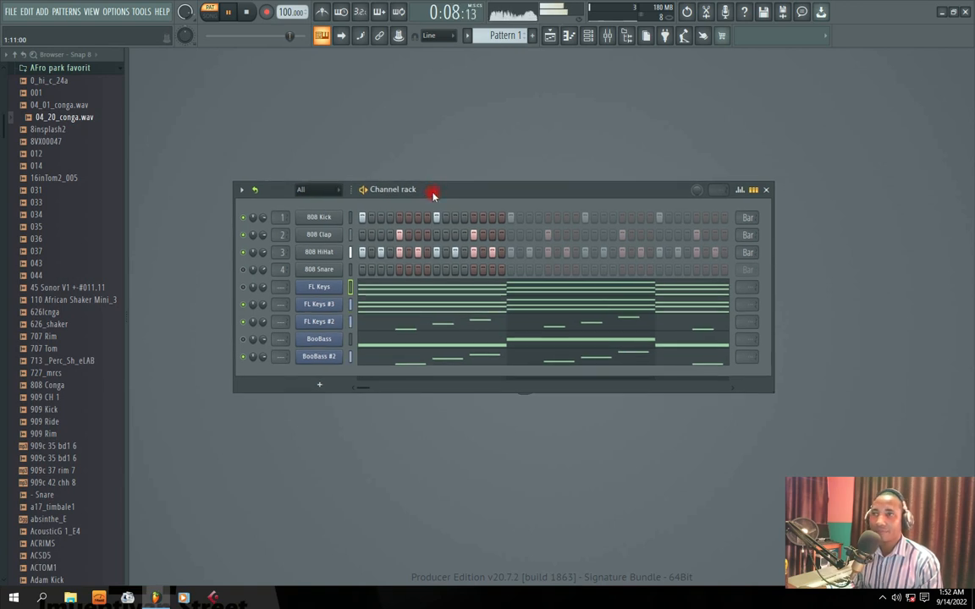
key(space)
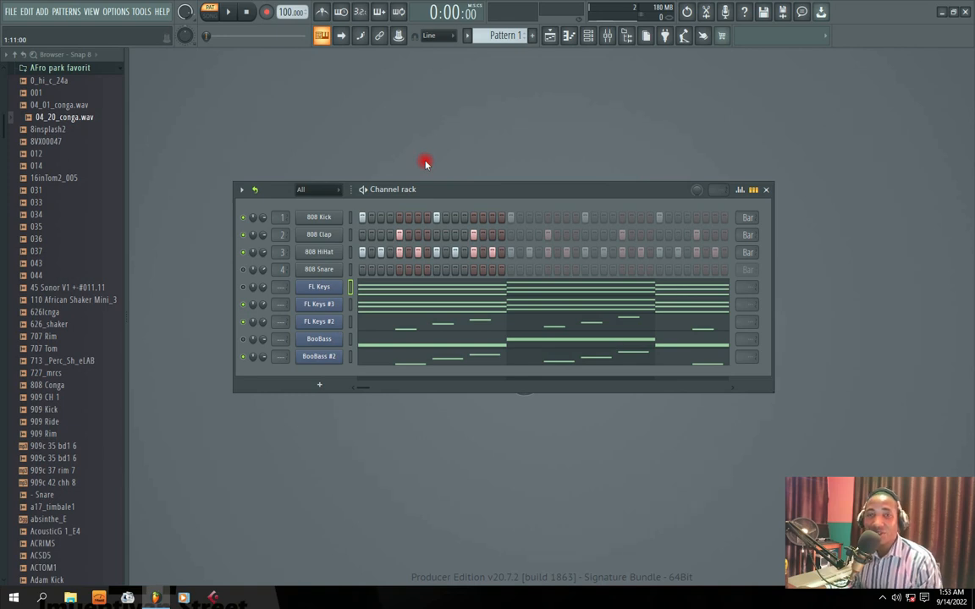
Unmute the FL Keys channel, play the layered beat through with BooBass still muted, and stop playback
mouse_move(476, 204)
mouse_down()
mouse_move(464, 192)
mouse_move(476, 193)
mouse_up()
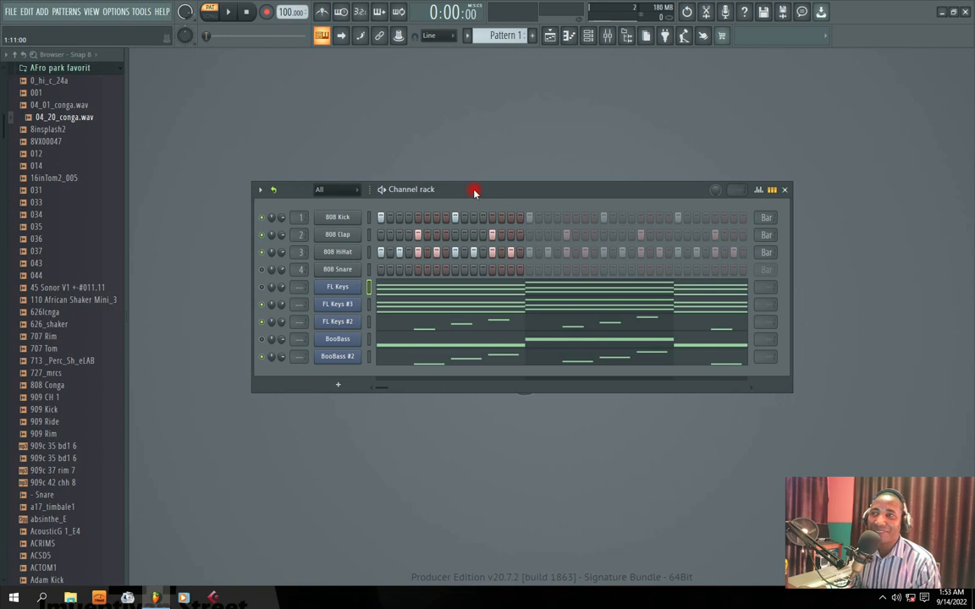
key(space)
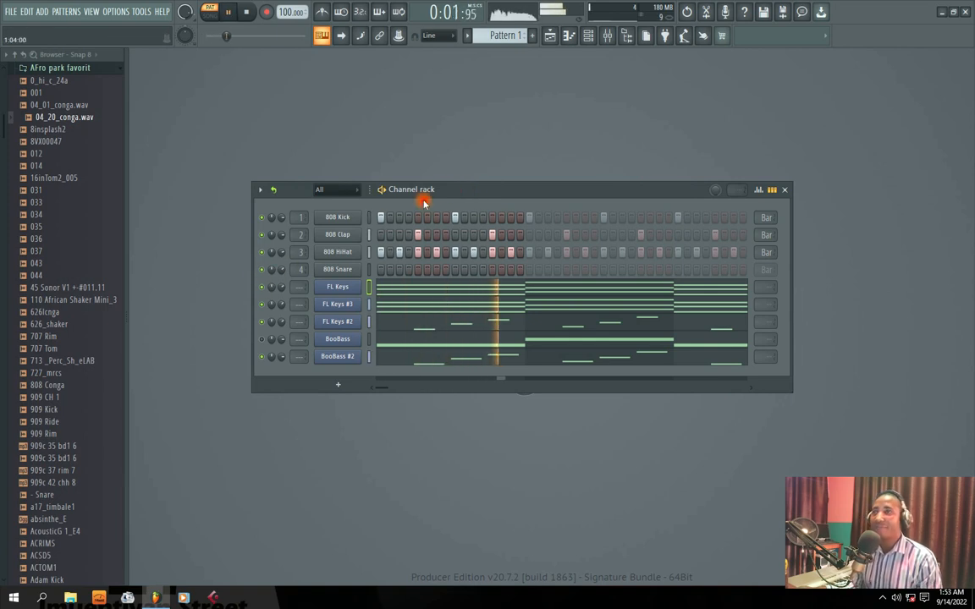
drag(477, 196, 472, 191)
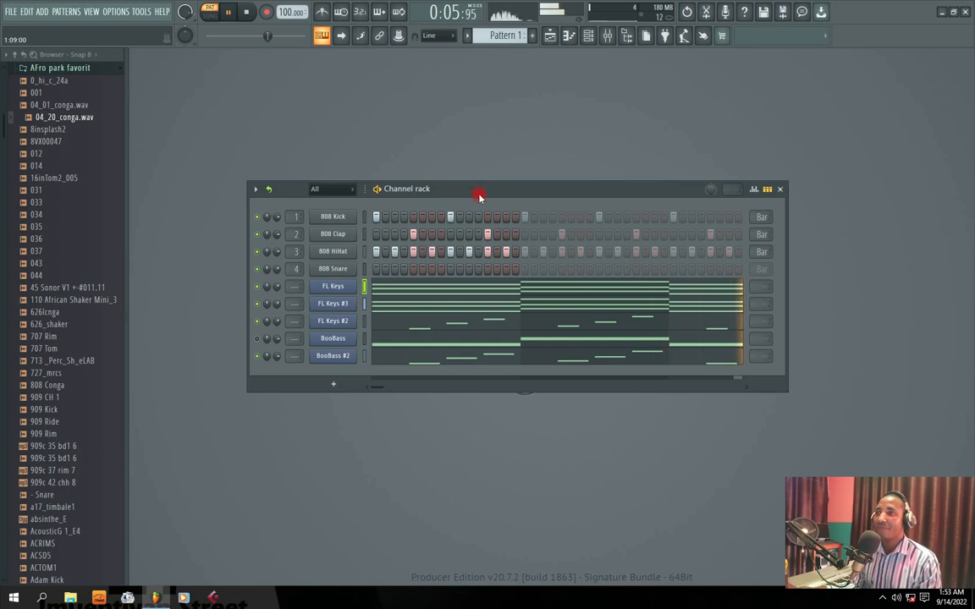
drag(480, 194, 474, 195)
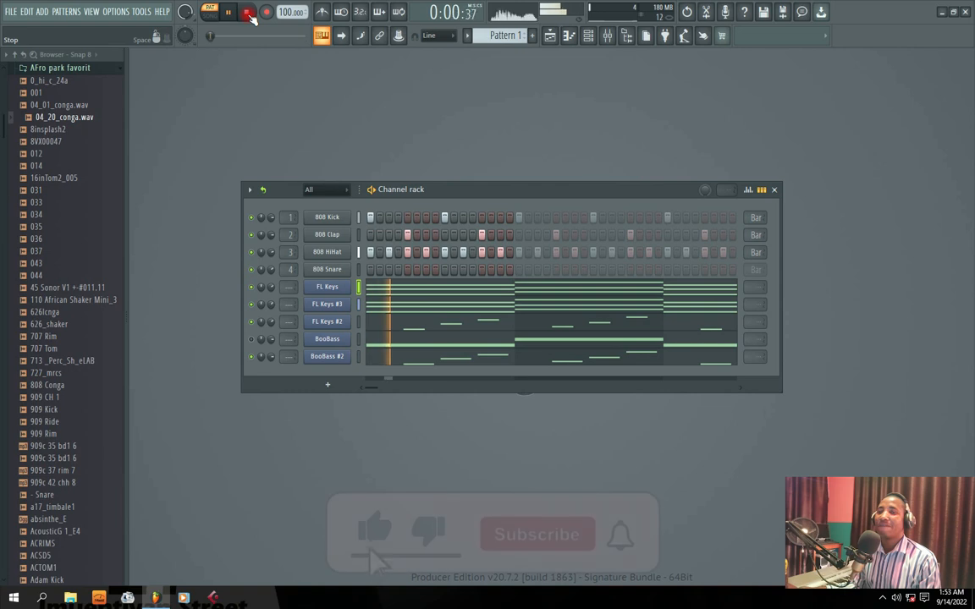
click(248, 14)
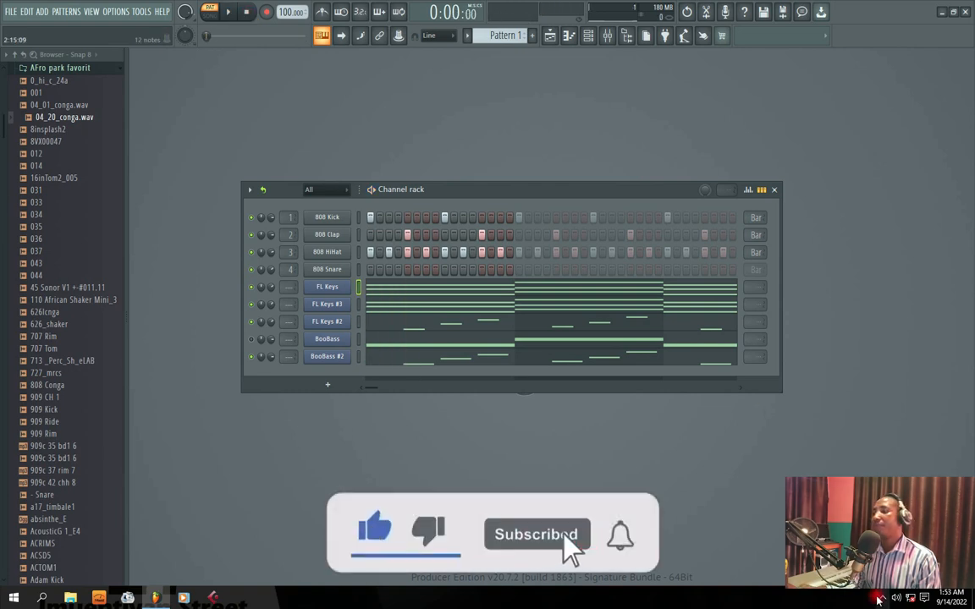